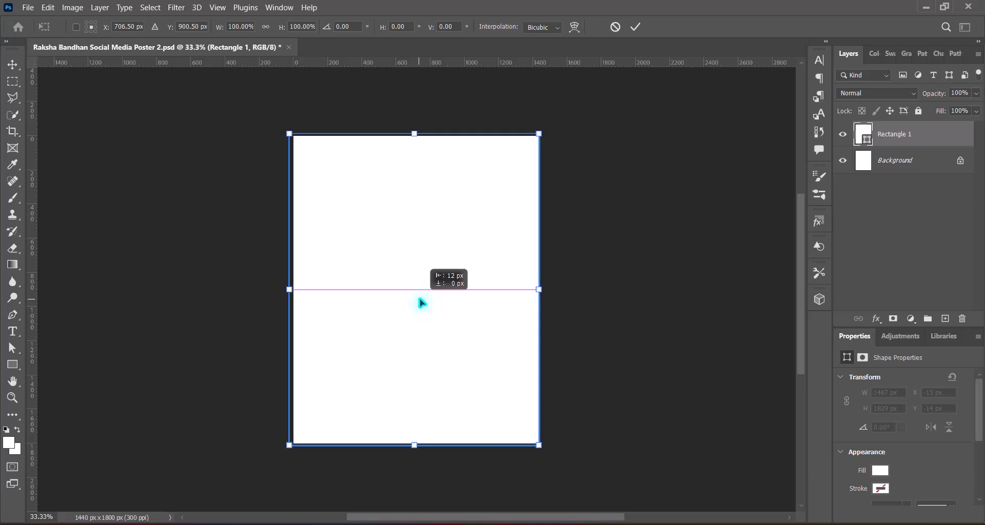
Step: Commit the repositioning of the white rectangle so it covers the whole canvas
key("Return")
scroll(413, 300, "up", 1)
scroll(413, 291, "up", 2)
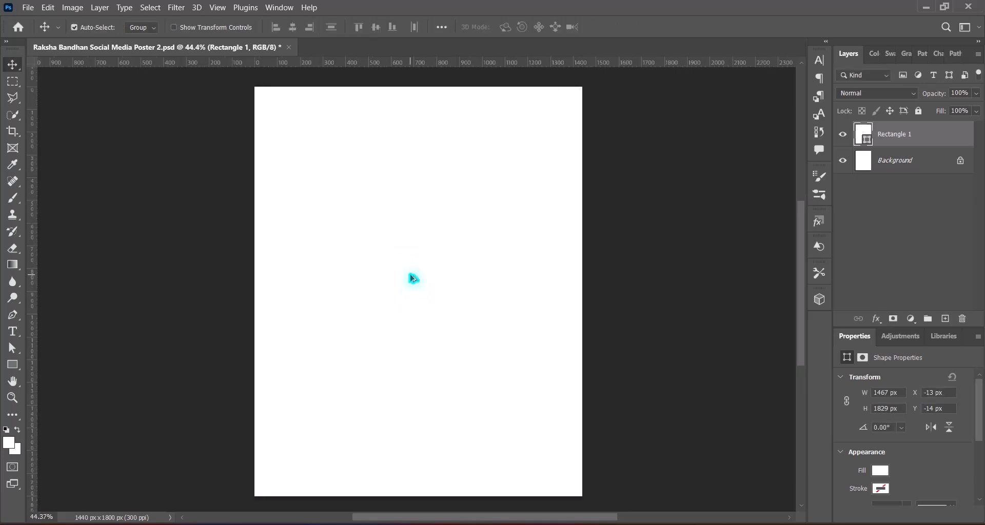
Step: Add a Gradient Overlay to the Rectangle 1 layer and change its gradient type from Noise to a solid gradient
double_click(861, 134)
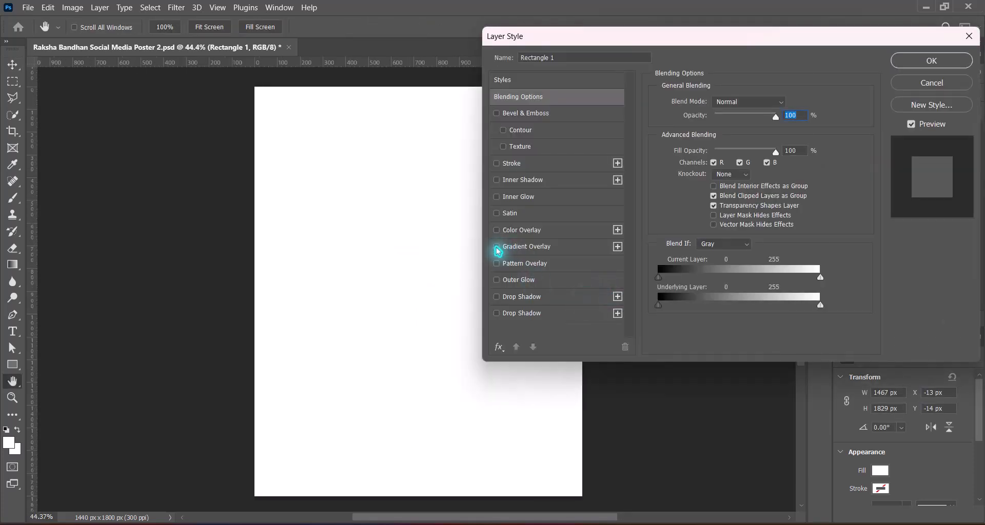
left_click(533, 247)
left_click(743, 131)
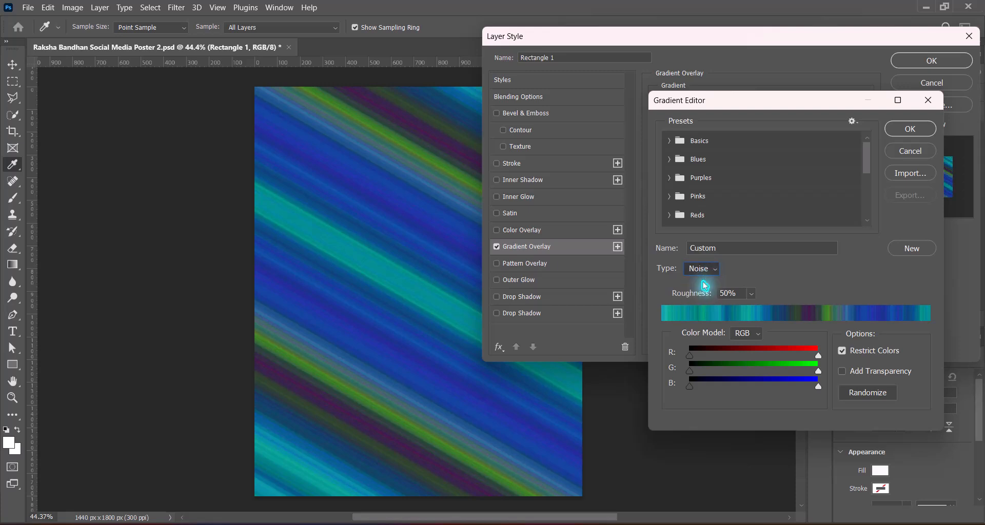
left_click(705, 283)
left_click(911, 128)
Step: Set the gradient overlay's style to Diamond and its angle to -60°
left_click(741, 147)
left_click(726, 201)
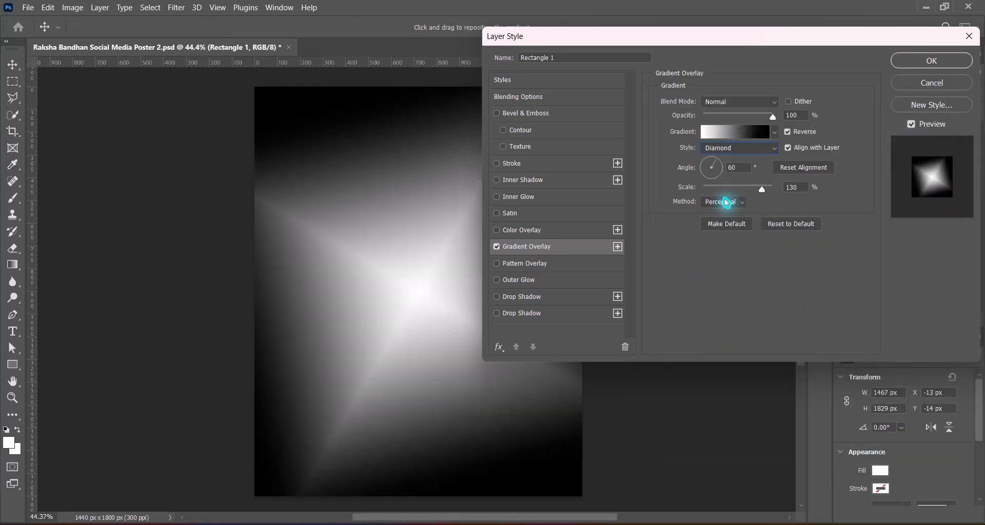
left_click(728, 166)
type("-")
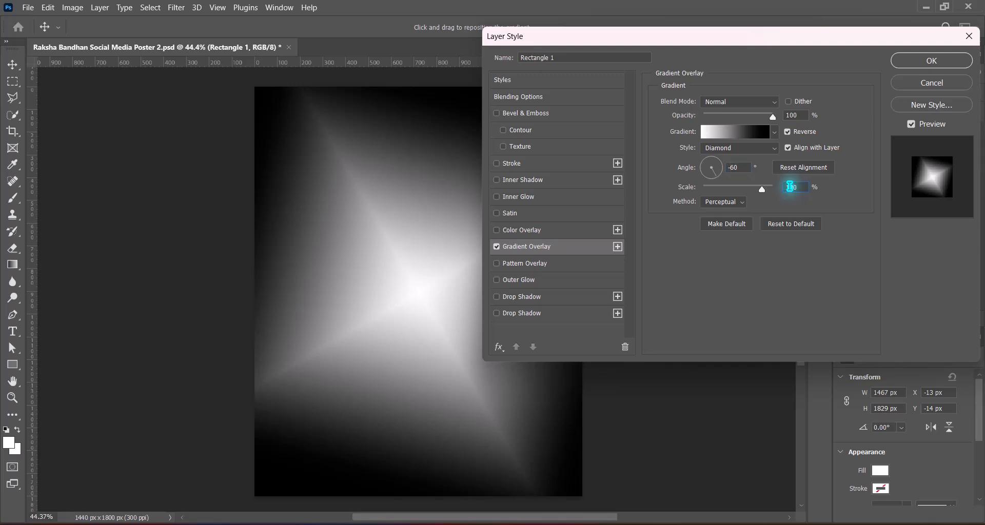
Step: Try a blue-to-violet preset from the Purples group on the gradient overlay
left_click(774, 133)
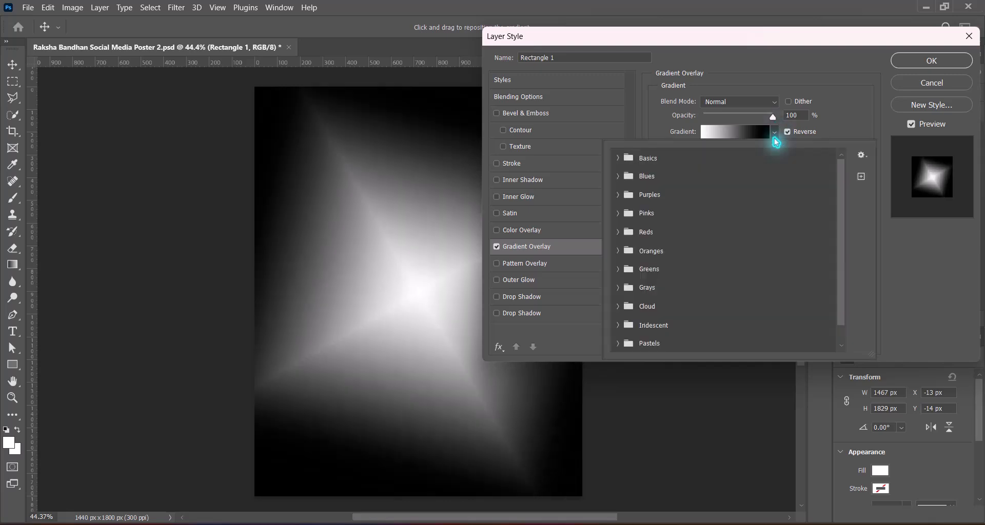
left_click(618, 195)
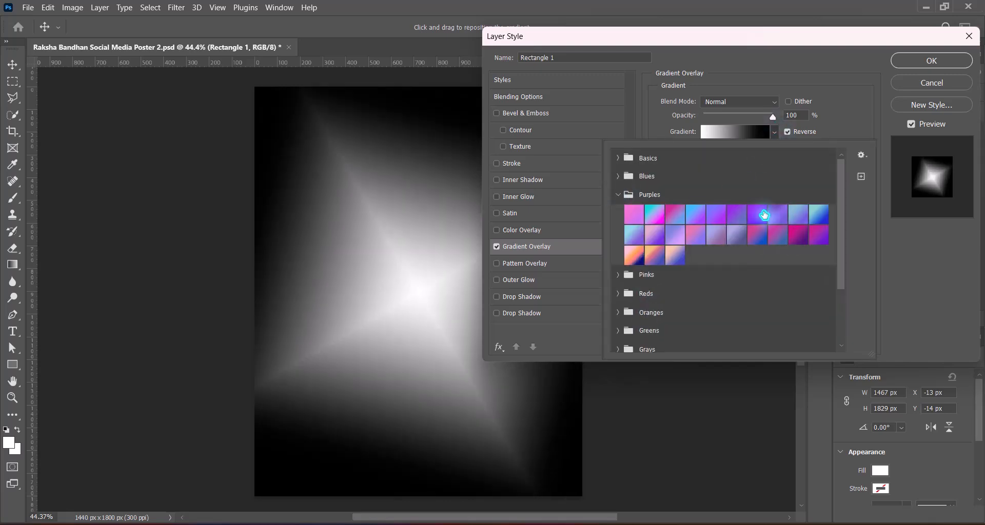
left_click(756, 213)
Step: Try out several presets from the Pastels group on the gradient overlay
scroll(641, 297, "down", 3)
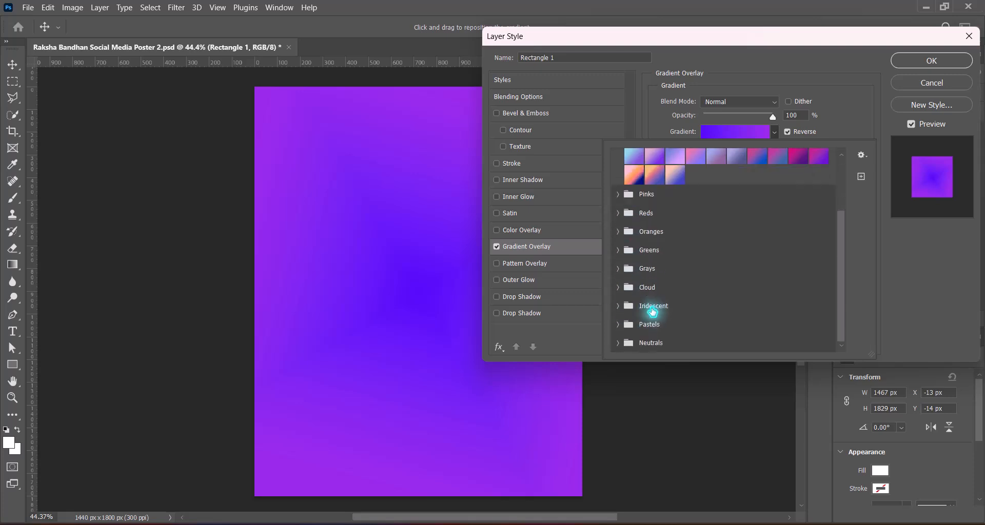
left_click(620, 305)
scroll(718, 304, "down", 2)
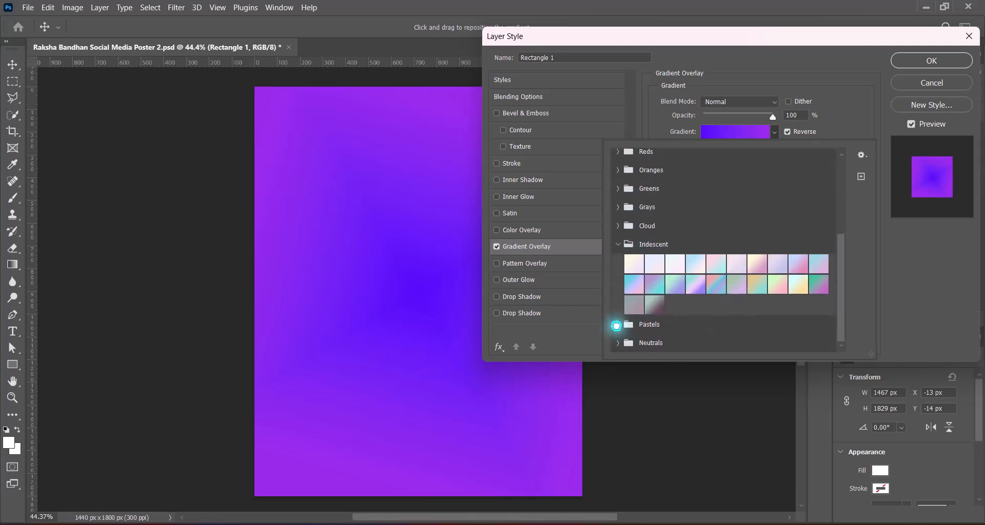
left_click(618, 324)
left_click(696, 324)
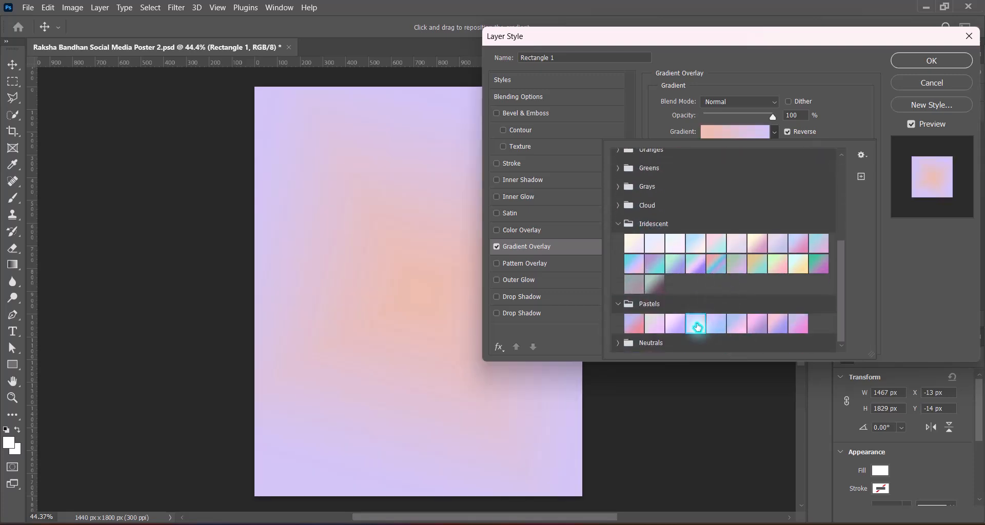
left_click(780, 324)
left_click(799, 328)
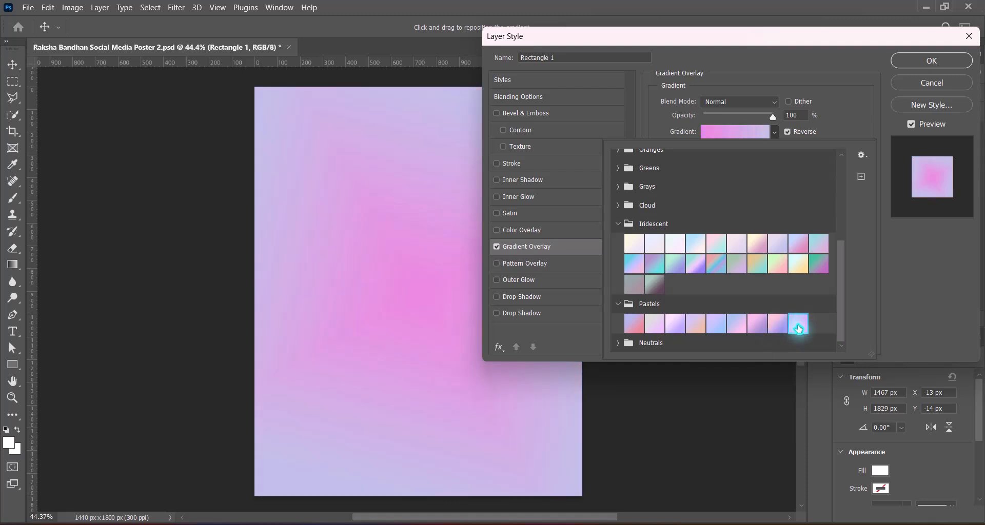
left_click(653, 322)
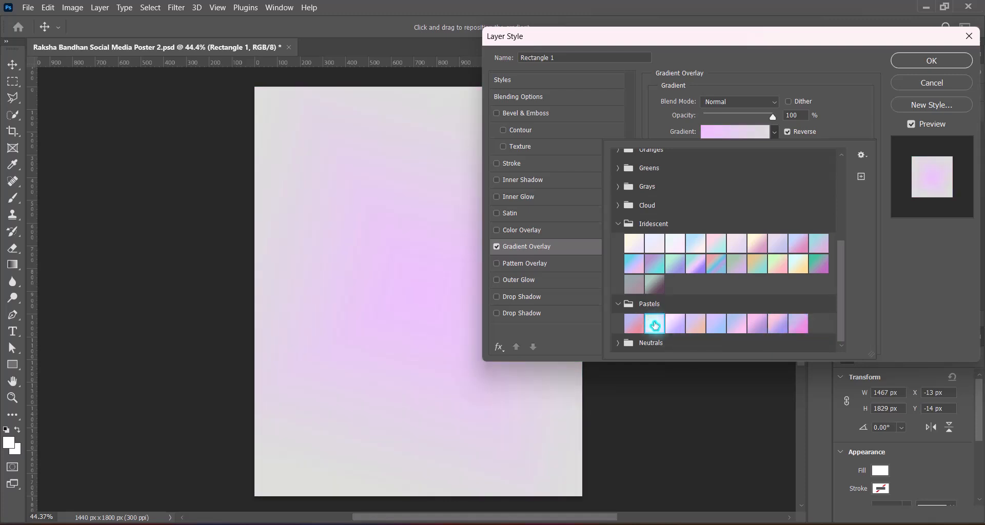
left_click(632, 325)
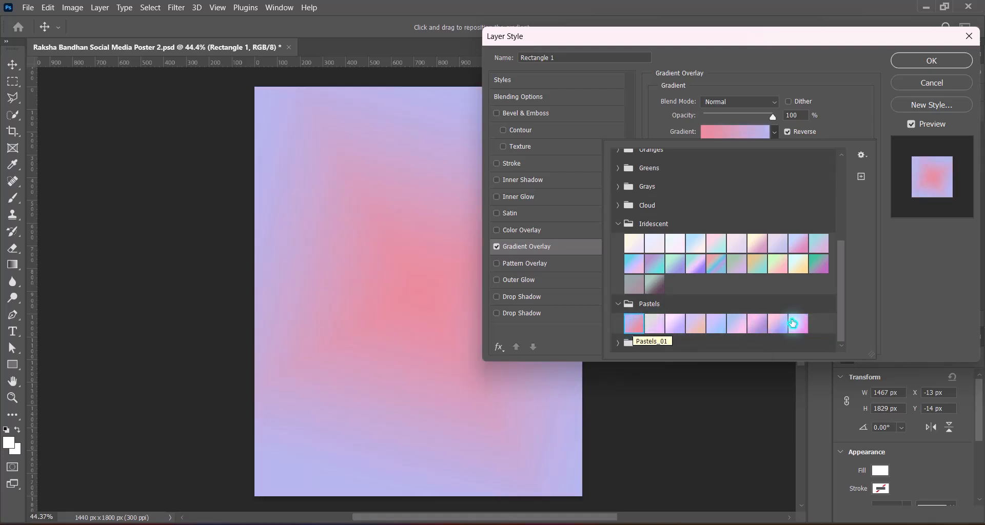
left_click(766, 325)
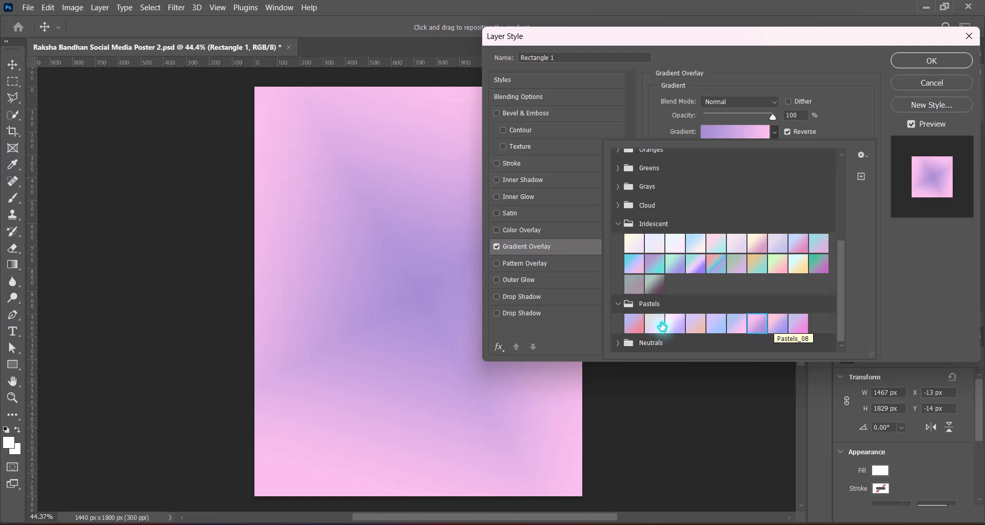
Step: Apply the Pastels_08 preset to the gradient overlay with Reverse left on, and accept the layer style
left_click(636, 323)
left_click(757, 325)
left_click(777, 326)
left_click(902, 314)
left_click(788, 131)
left_click(788, 132)
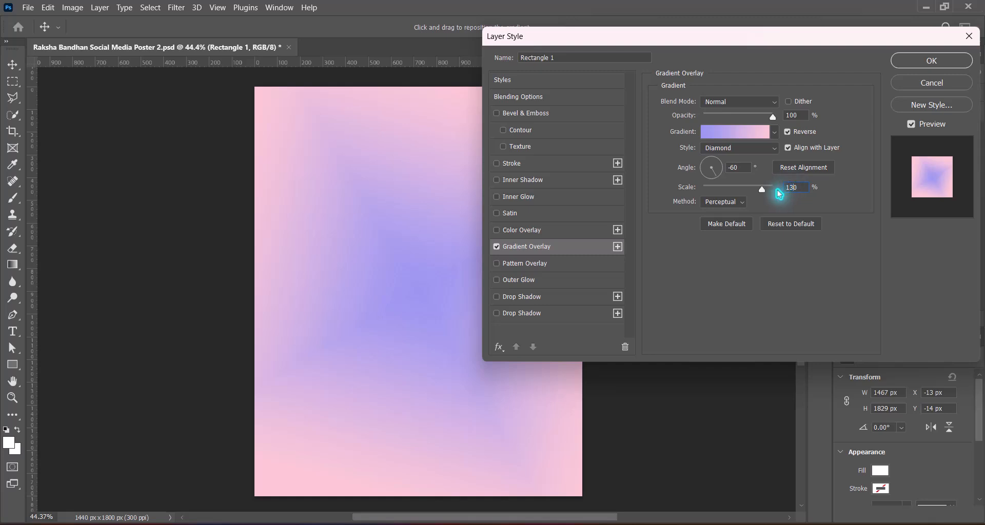
left_click(914, 63)
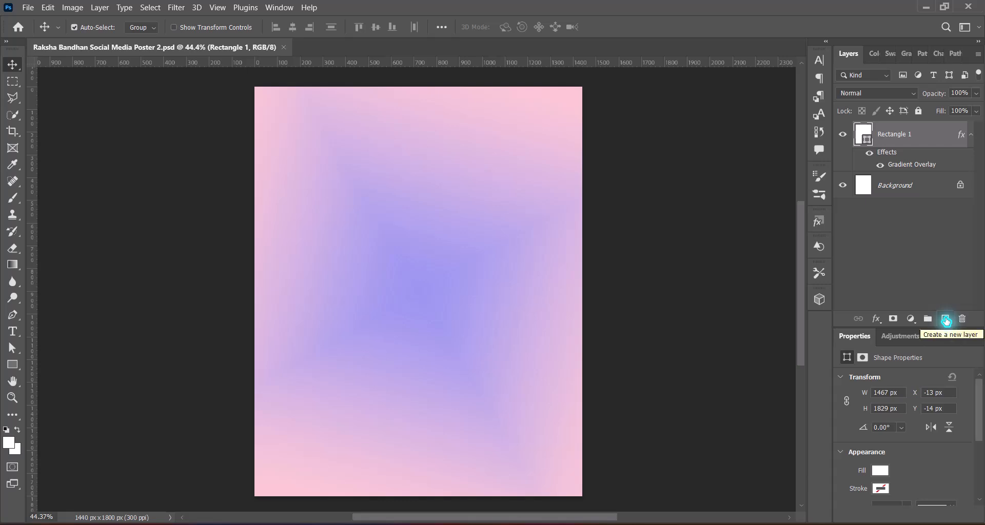
Step: Add a new layer and draw a white circle about 716 px in diameter with the Ellipse tool
left_click(946, 320)
left_click(16, 364)
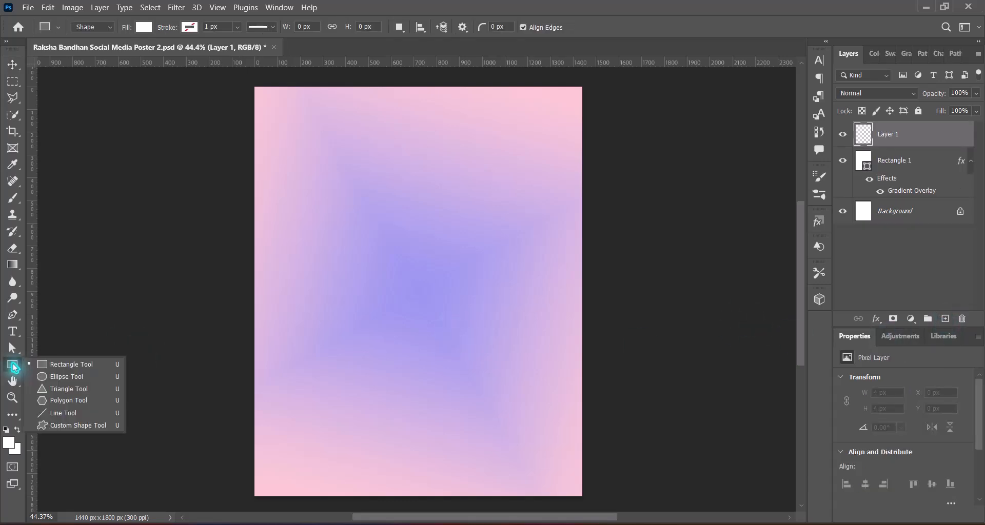
left_click(61, 363)
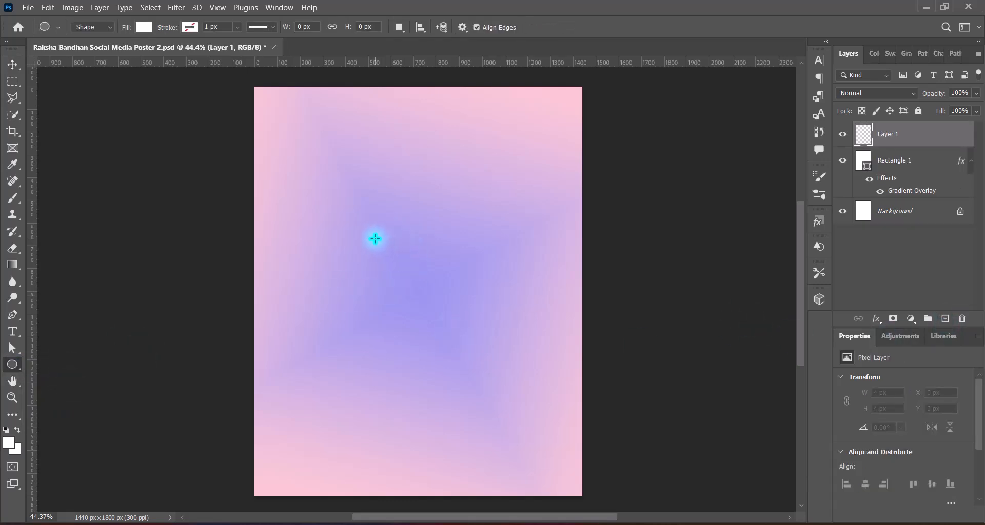
left_click_drag(375, 238, 539, 402)
Step: Move the white circle to the exact centre of the canvas
left_click(13, 65)
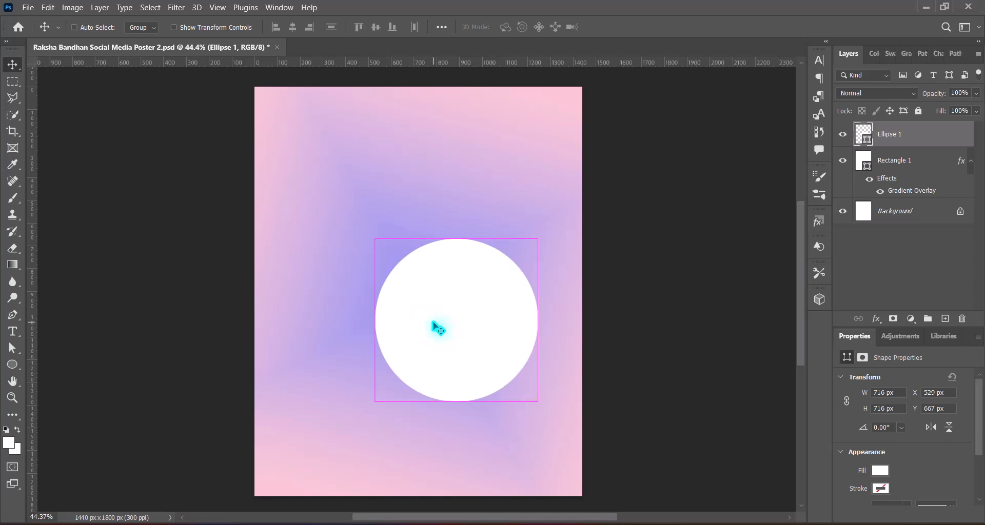
key("ctrl+t")
left_click_drag(461, 332, 431, 304)
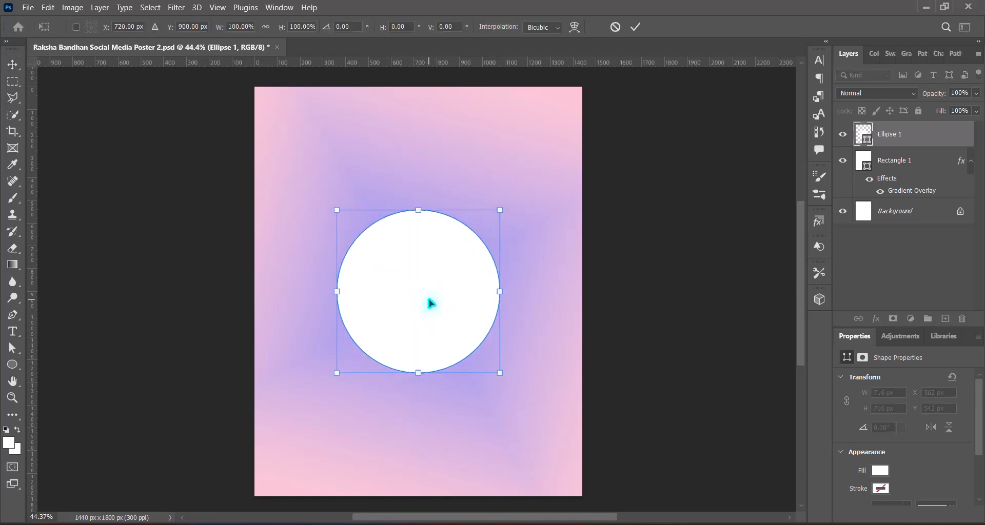
key("Return")
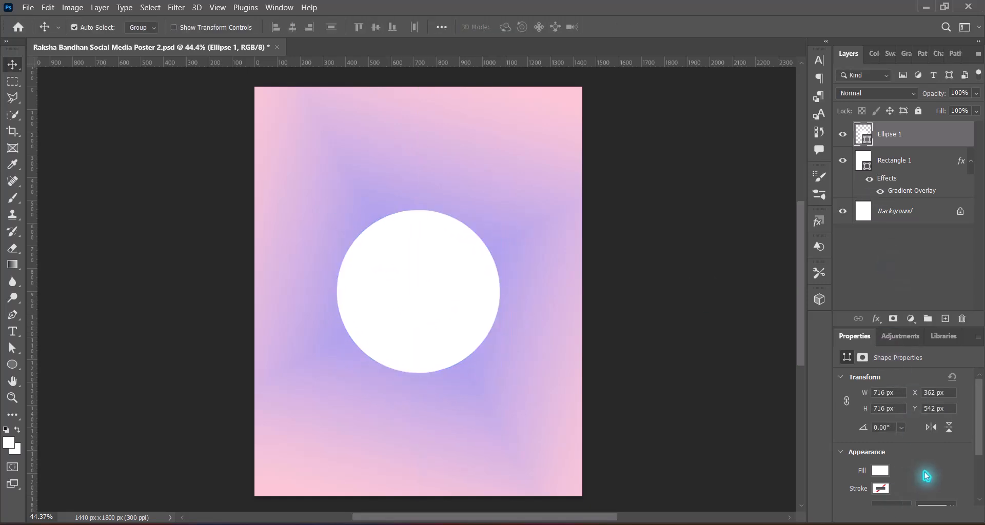
Step: Give the circle the dotted stroke style and set its fill to none, leaving the canvas orientation as it is
left_click_drag(978, 417, 980, 457)
left_click(952, 441)
left_click(900, 453)
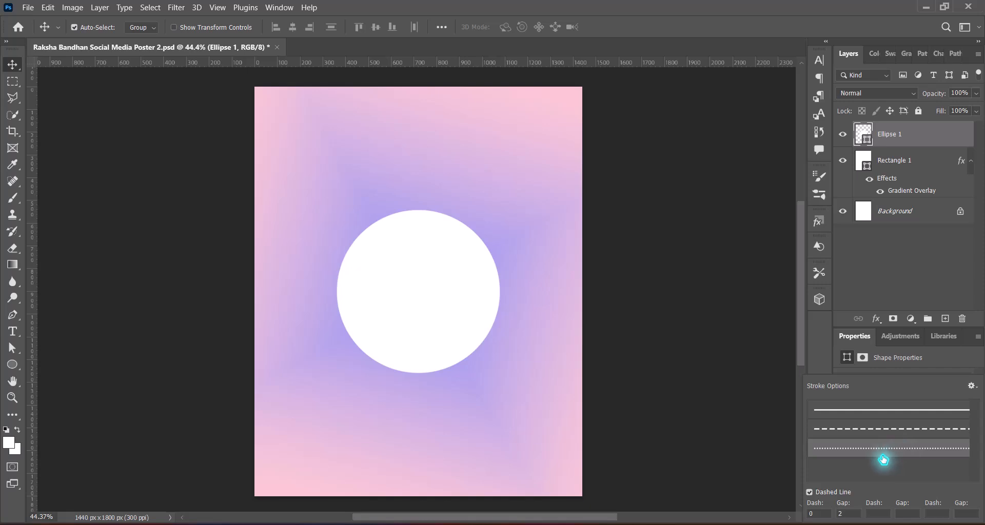
left_click(827, 354)
left_click(881, 403)
left_click(816, 310)
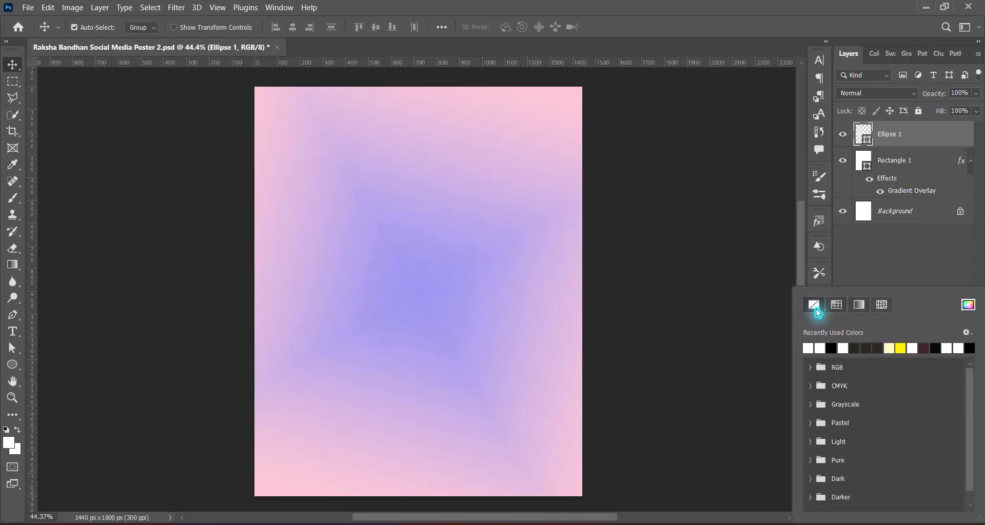
left_click(908, 275)
left_click(905, 435)
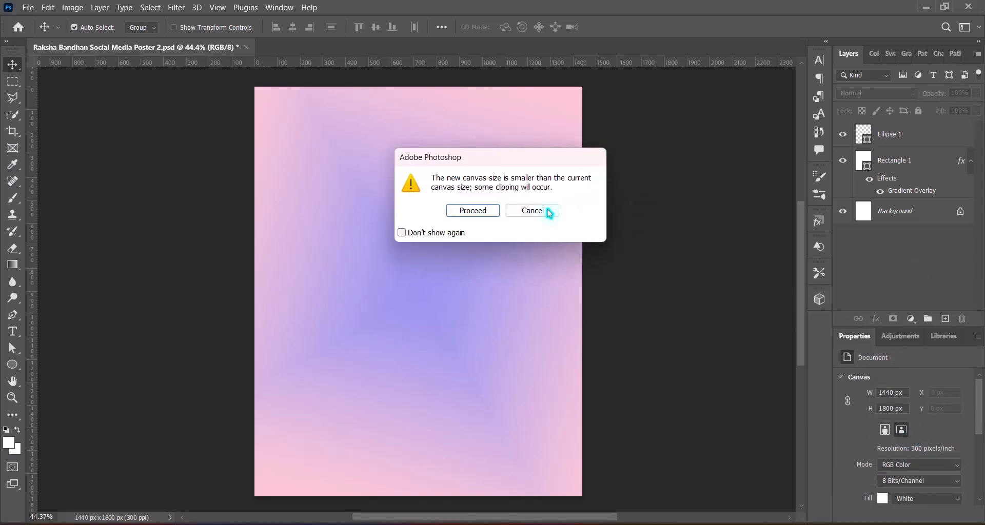
left_click(546, 211)
Step: Set the Ellipse 1 stroke to white with a width of about 127.49 px, forming a ring of large dots
left_click(892, 143)
scroll(923, 481, "down", 1)
left_click(882, 469)
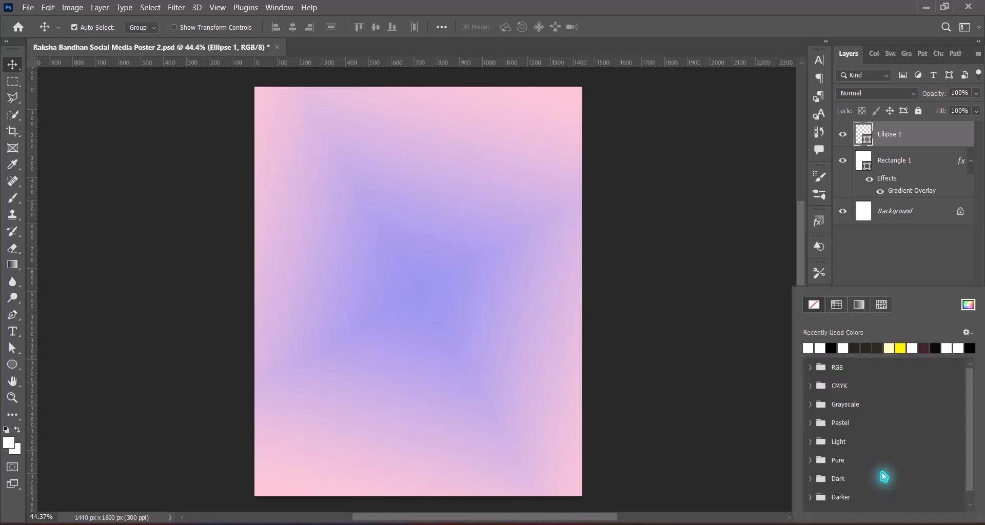
left_click(921, 136)
scroll(929, 436, "up", 1)
scroll(930, 438, "down", 2)
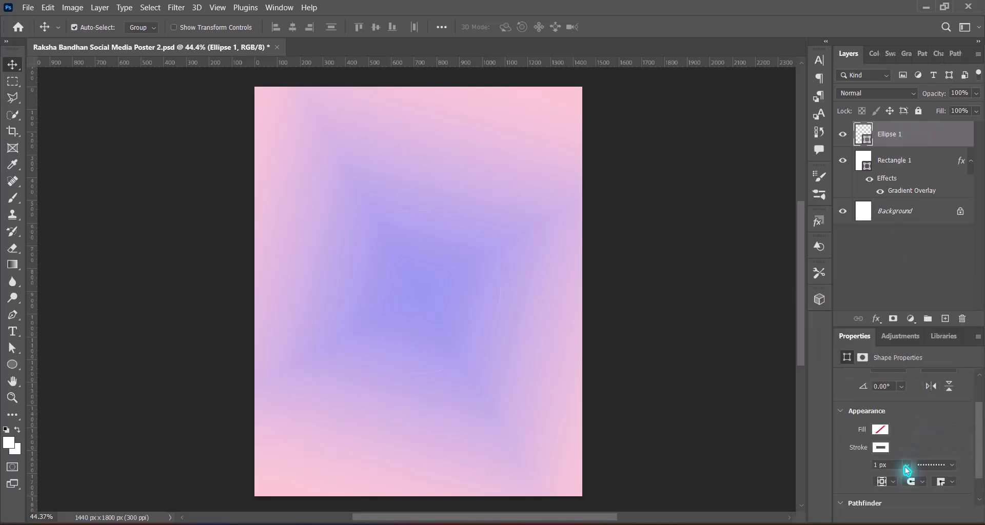
left_click(906, 466)
left_click_drag(906, 481, 940, 480)
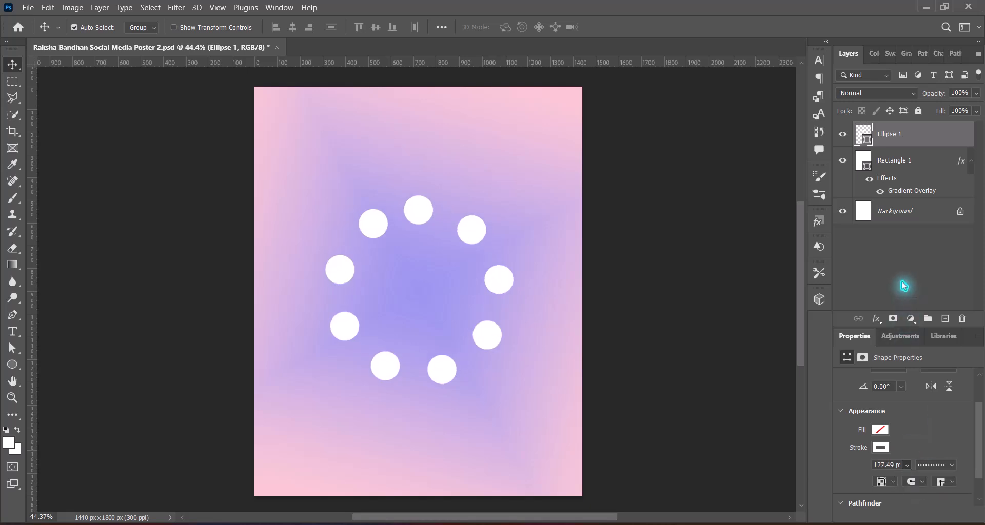
left_click(868, 262)
Step: Duplicate the dotted ring and scale the copy to about 169% as an outer ring around the original
left_click_drag(910, 134, 944, 318)
key("ctrl+t")
left_click_drag(419, 196, 417, 82)
left_click_drag(421, 166, 423, 223)
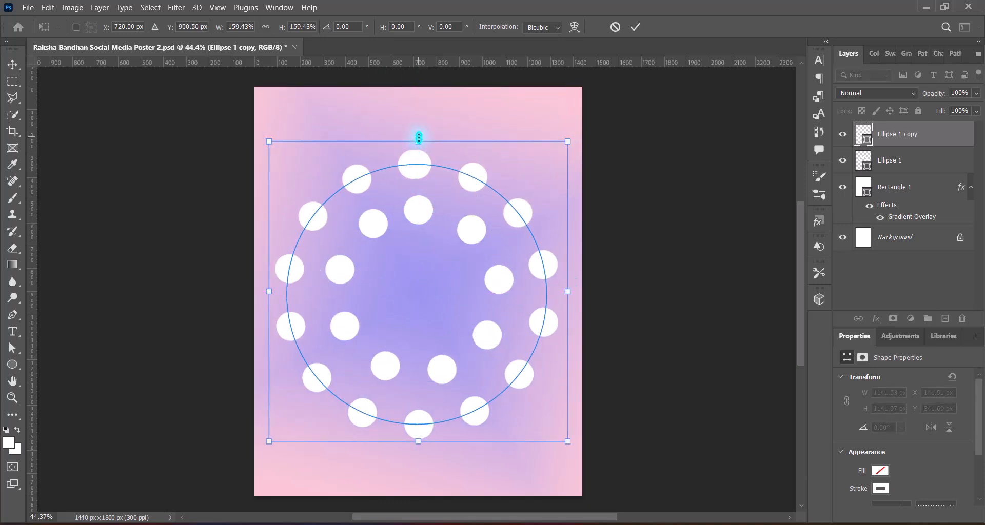
left_click_drag(420, 135, 418, 116)
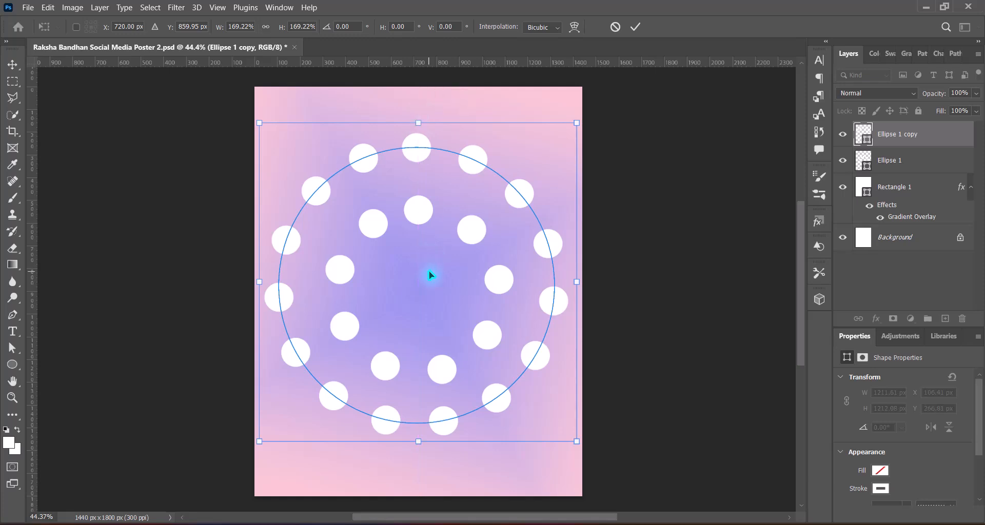
key("Return")
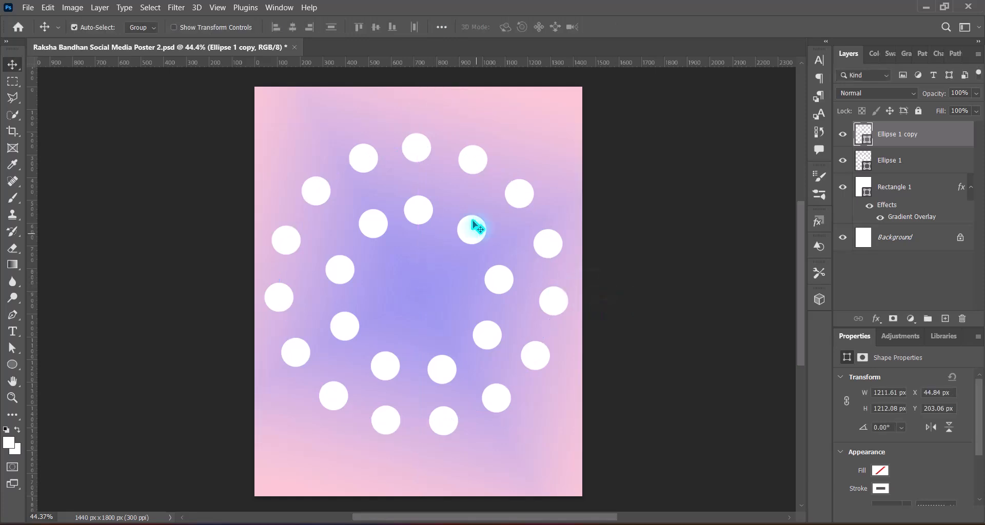
Step: Nudge the original inner dotted ring slightly to centre it within the outer ring
left_click(418, 211)
key("ctrl+t")
mouse_move(430, 300)
left_mouse_down()
mouse_move(427, 289)
mouse_move(429, 304)
left_mouse_up()
key("Return")
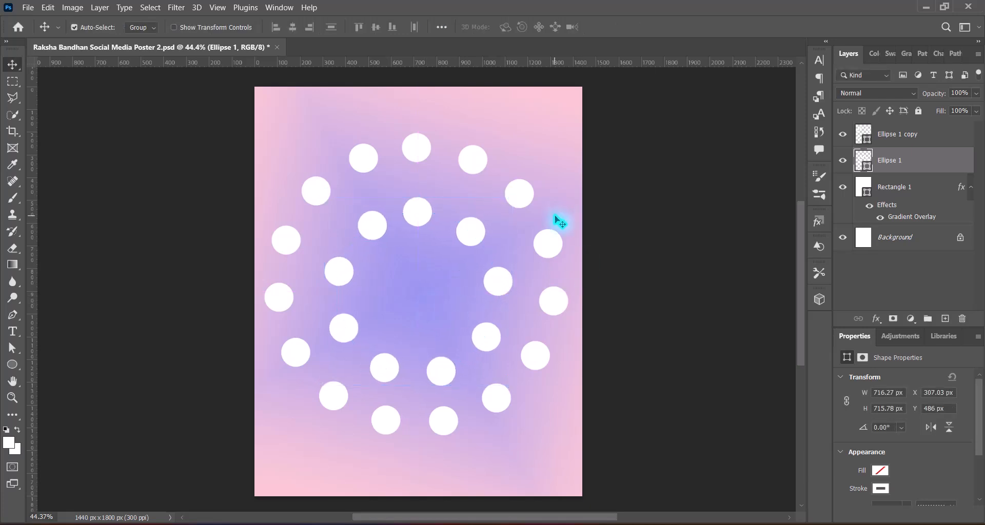
left_click(673, 271)
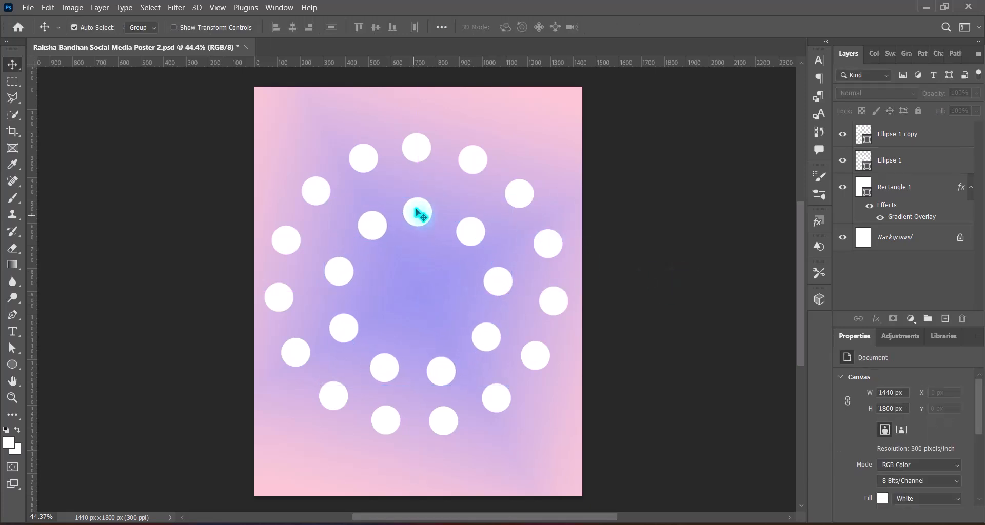
Step: Duplicate the Ellipse 1 ring and scale the copy down into a small innermost ring of dots at the poster's centre
left_click(416, 213)
left_click_drag(419, 218, 429, 253)
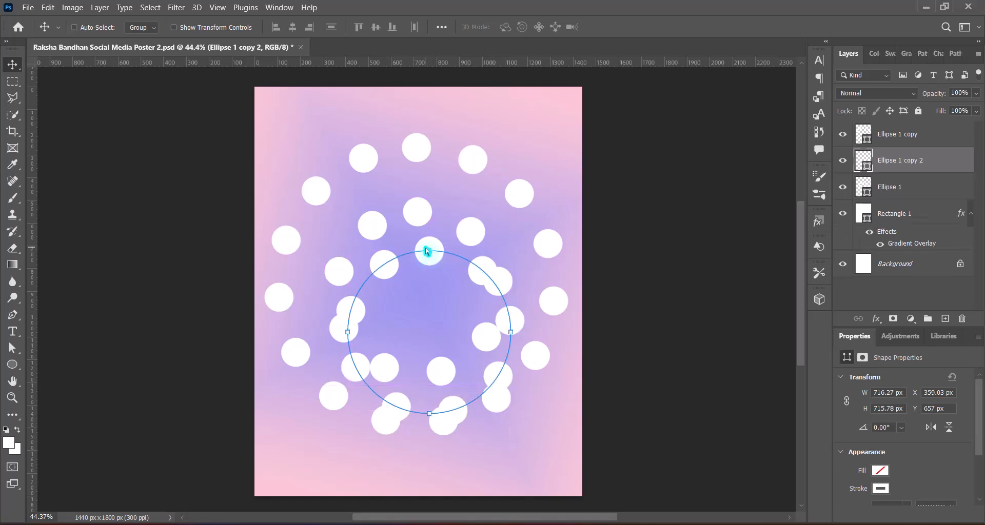
key("ctrl+t")
left_click_drag(429, 408, 425, 352)
left_click_drag(432, 309, 421, 299)
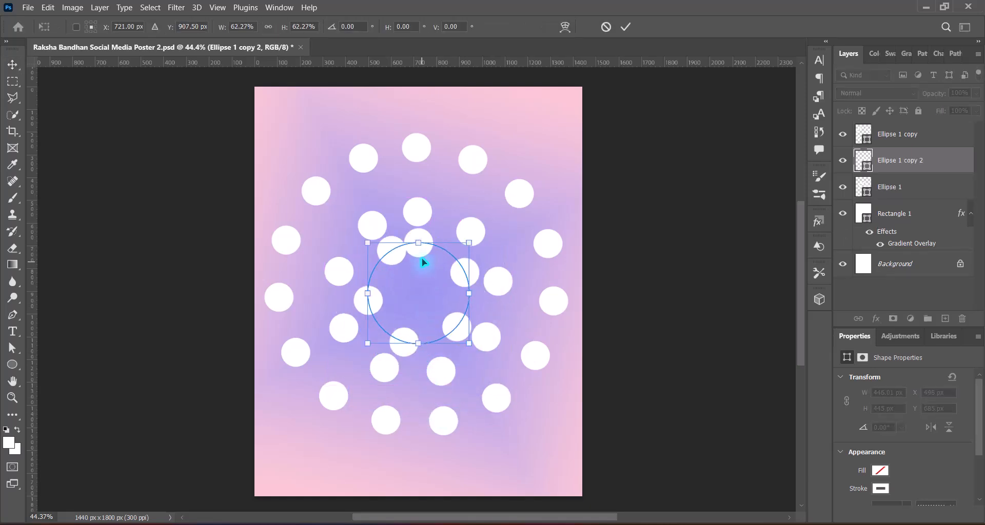
left_click_drag(419, 242, 419, 265)
left_click_drag(419, 312, 419, 298)
key("Return")
left_click(637, 333)
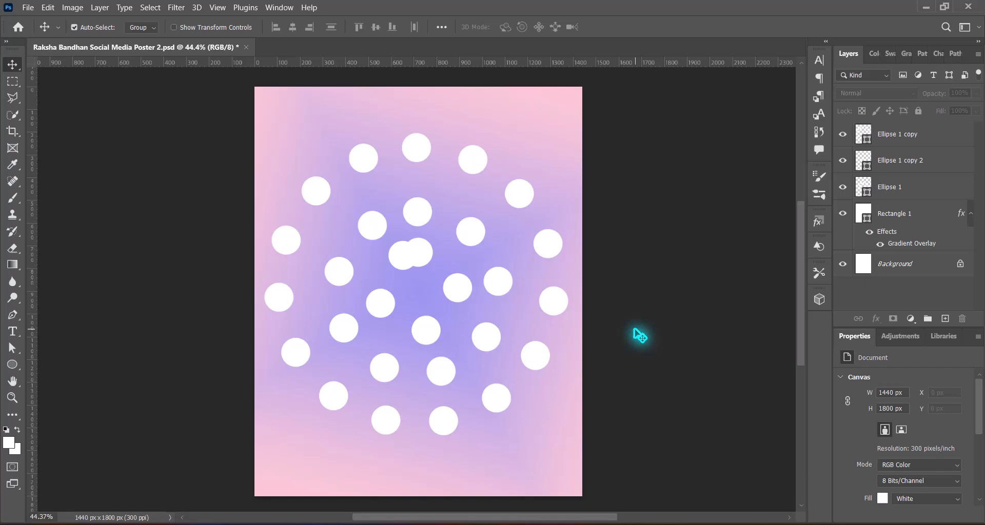
Step: Reduce the innermost ring's stroke width to about 92.01 px so its dots become smaller and evenly spaced
left_click(421, 262)
key("ctrl+t")
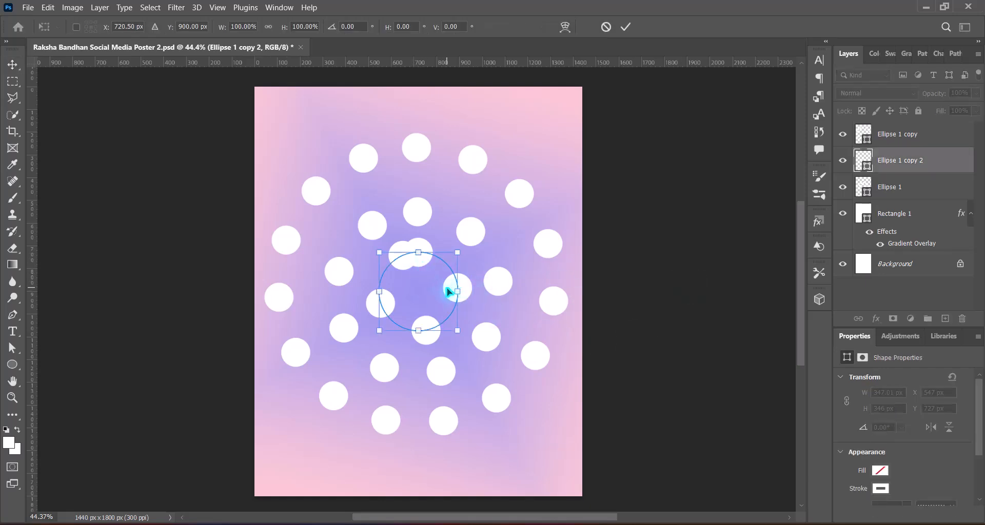
key("Escape")
scroll(952, 448, "down", 3)
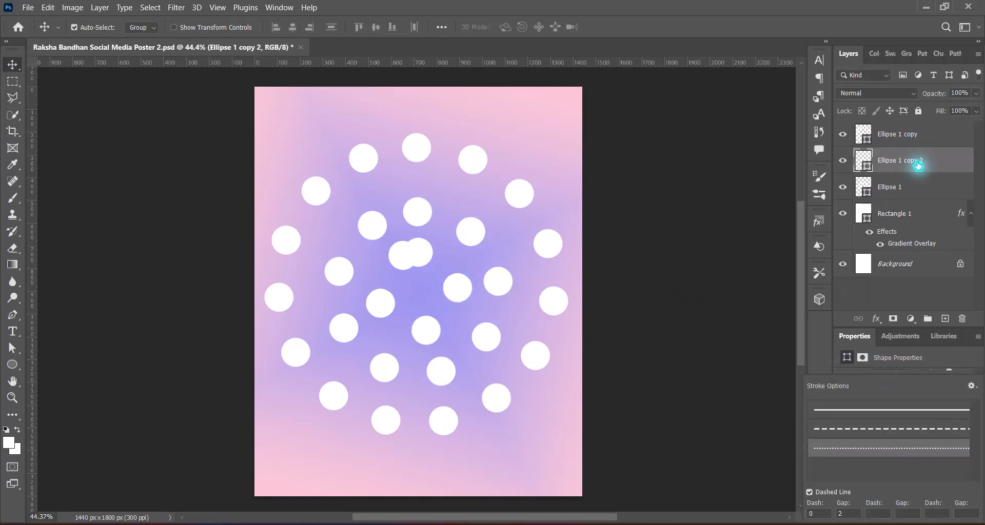
left_click(907, 444)
left_click_drag(916, 461, 908, 460)
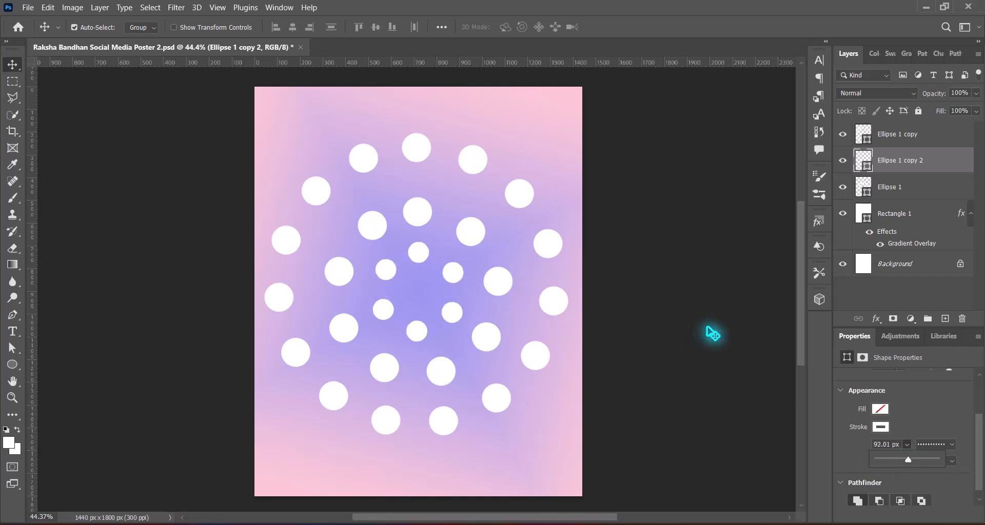
left_click(416, 150)
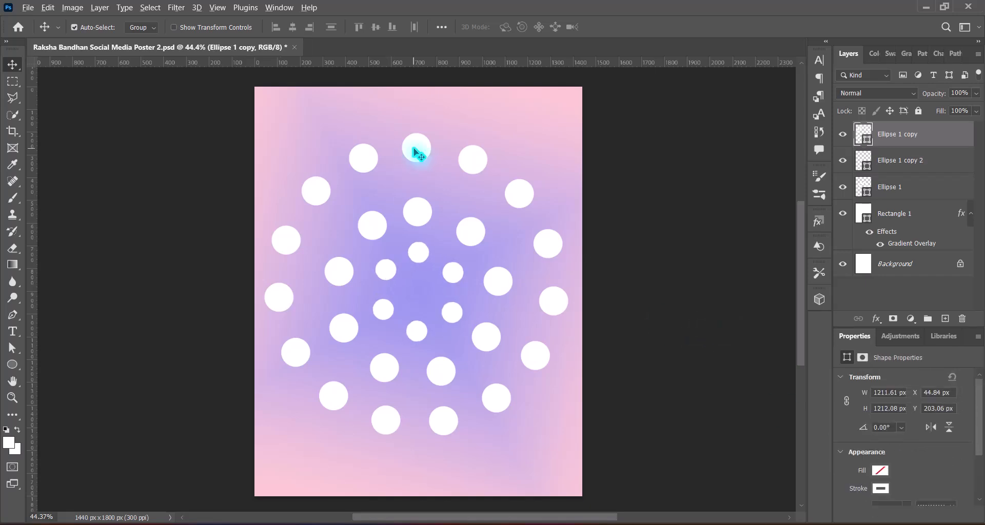
left_click_drag(413, 148, 424, 115, "alt")
key("ctrl+t")
left_click_drag(422, 402, 408, 493)
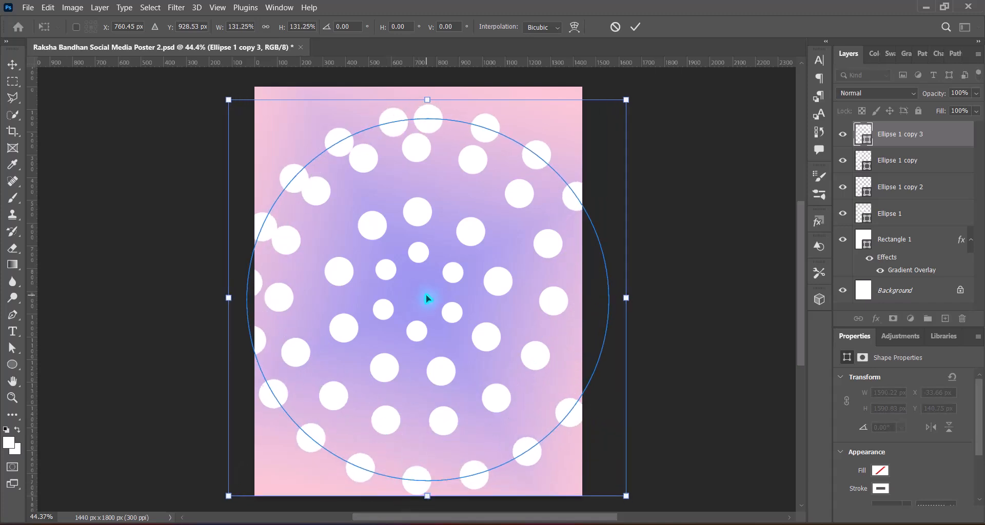
left_click(614, 29)
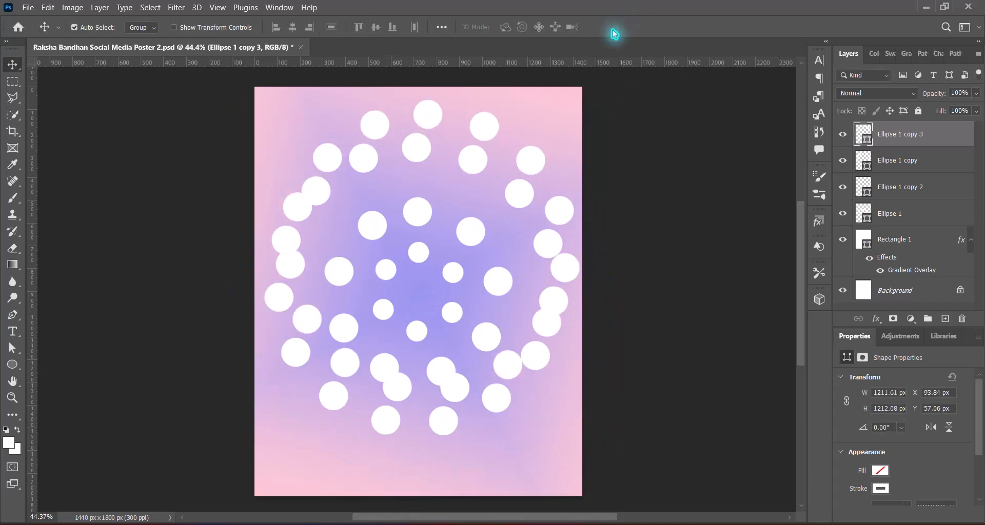
left_click(961, 321)
left_click(450, 211)
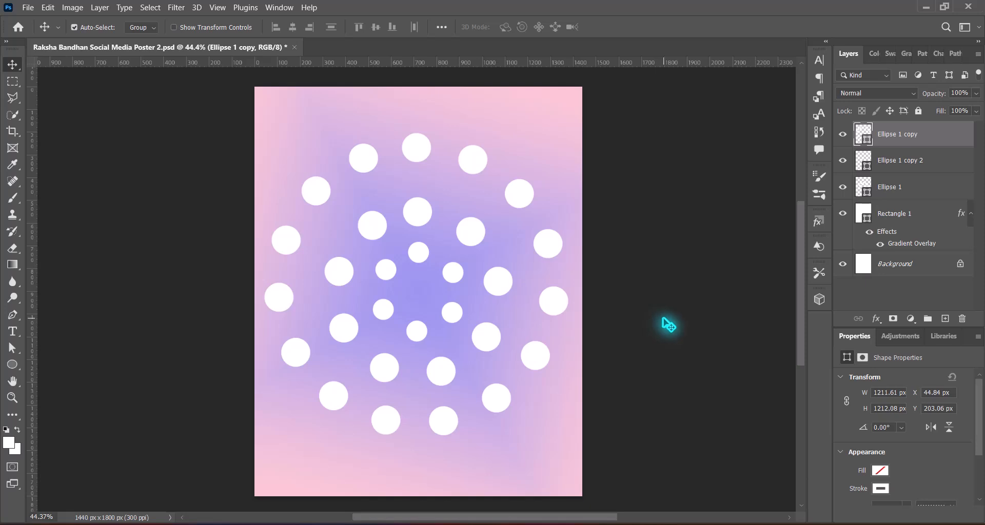
Step: Group the three dotted ring layers and convert the group to a smart object
left_click(939, 160, "shift")
left_click(923, 193, "shift")
key("ctrl+g")
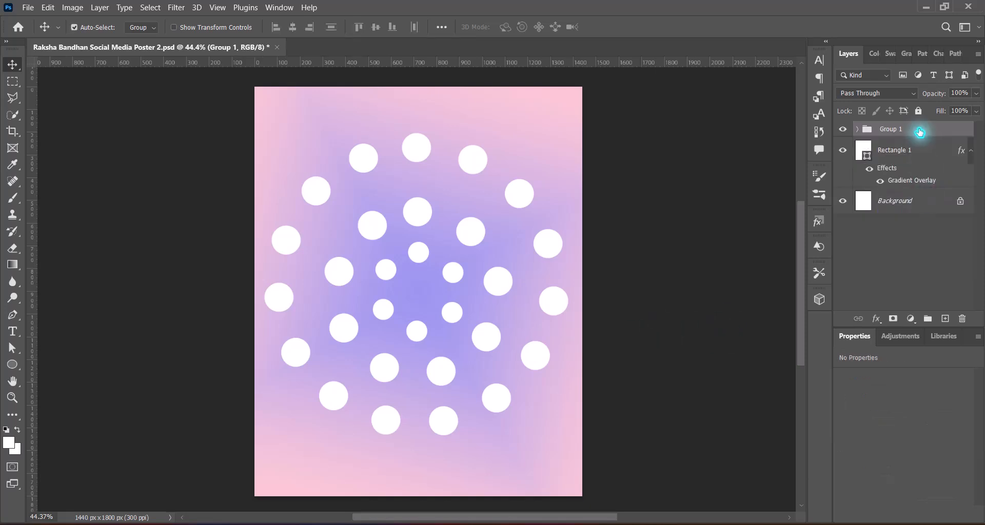
right_click(919, 131)
left_click(865, 172)
Step: Scale the dotted rings smart object down to about 1136 × 1132 px and centre it on the poster
key("ctrl+t")
left_click_drag(416, 133, 416, 204)
left_click_drag(458, 295, 460, 268)
left_click_drag(418, 407, 418, 433)
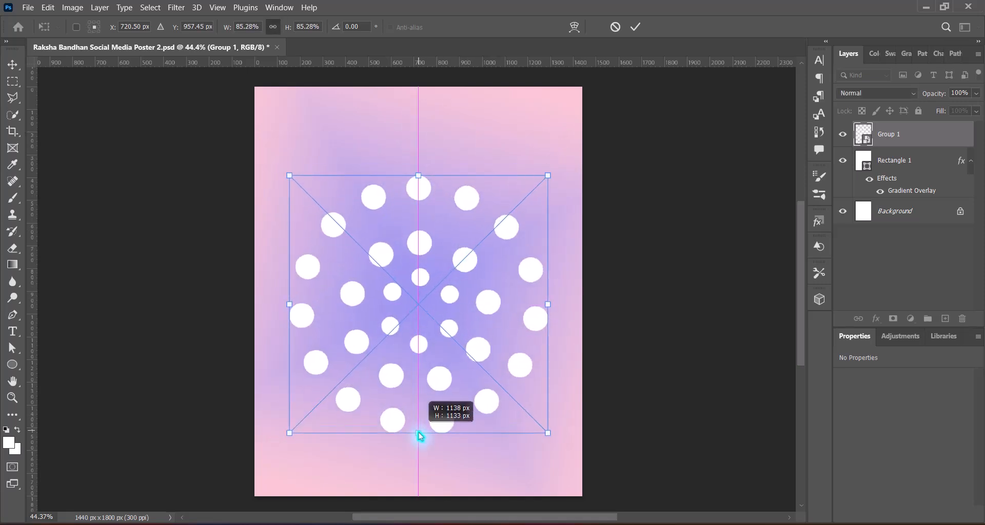
left_click_drag(486, 308, 485, 295)
key("Return")
Step: Apply a Radial Blur to the Group 1 smart object with the Zoom method, Best quality and amount 75
left_click(177, 7)
mouse_move(255, 161)
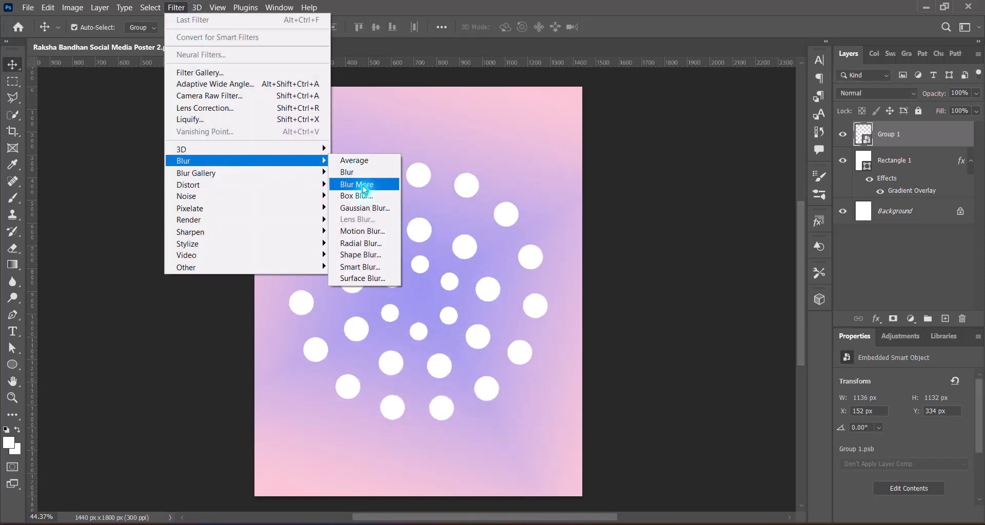
left_click(362, 244)
left_click(606, 192)
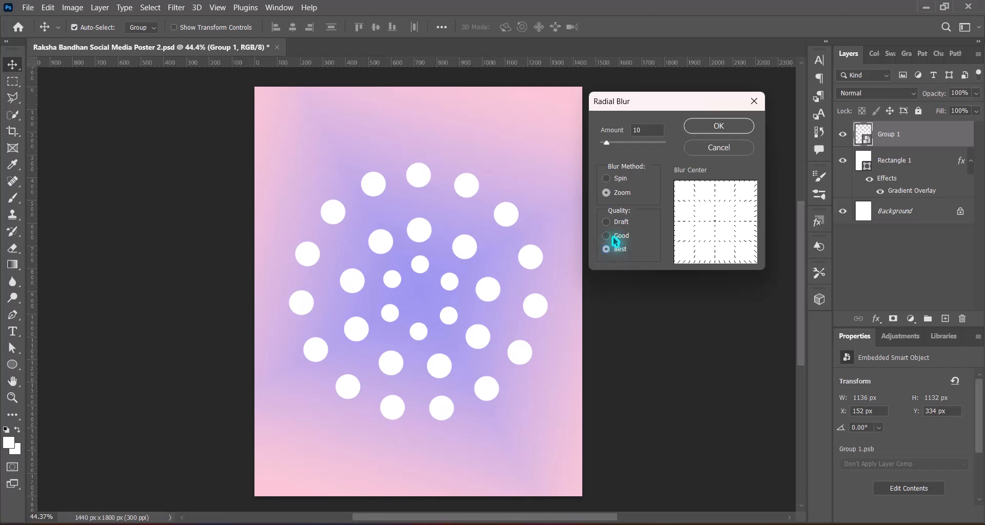
left_click(613, 132)
left_click(711, 127)
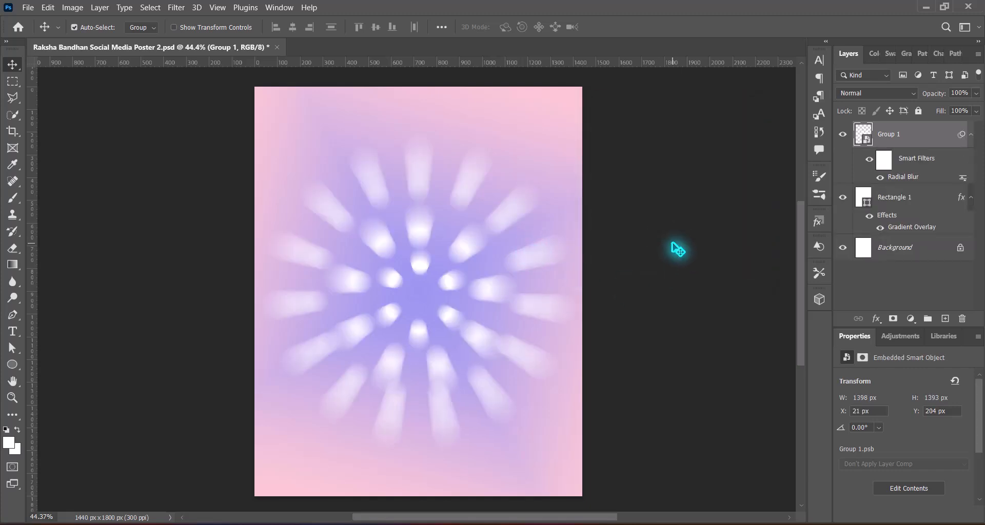
Step: Duplicate the blurred Group 1 layer and apply a second Zoom Radial Blur of 75 to the lower original
left_click_drag(931, 136, 945, 318)
left_click(914, 204)
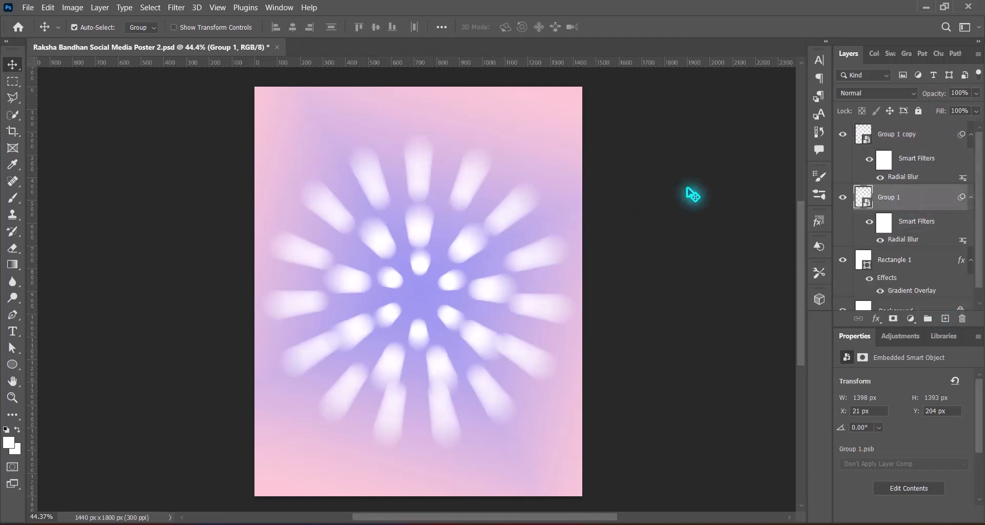
left_click(176, 8)
mouse_move(225, 158)
left_click(354, 245)
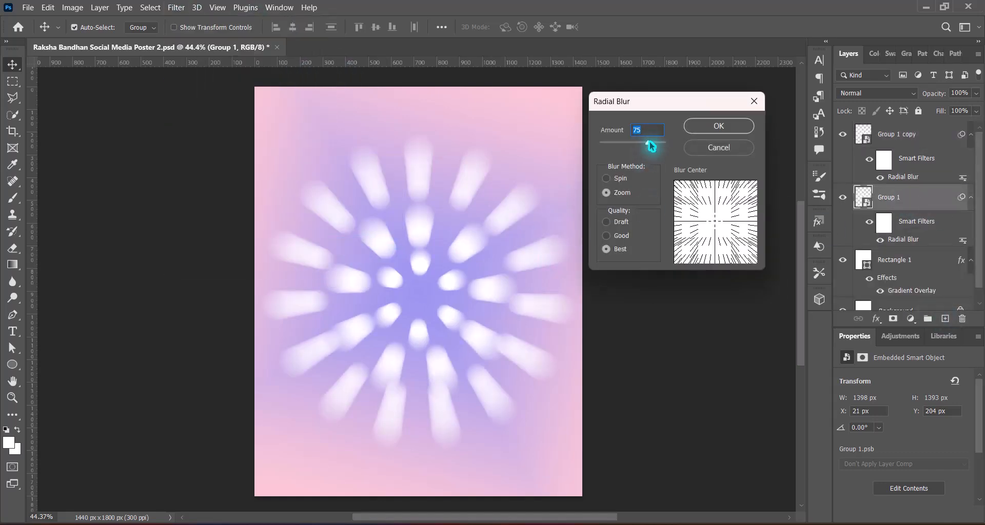
key("Return")
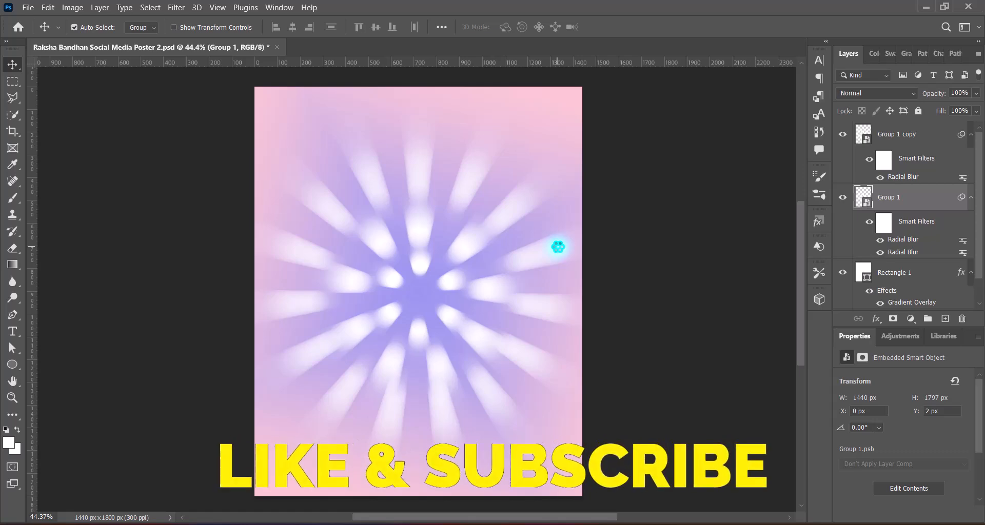
Step: Apply the Radial Blur filter two more times to the original Group 1 layer to stretch its rays outward
left_click(176, 7)
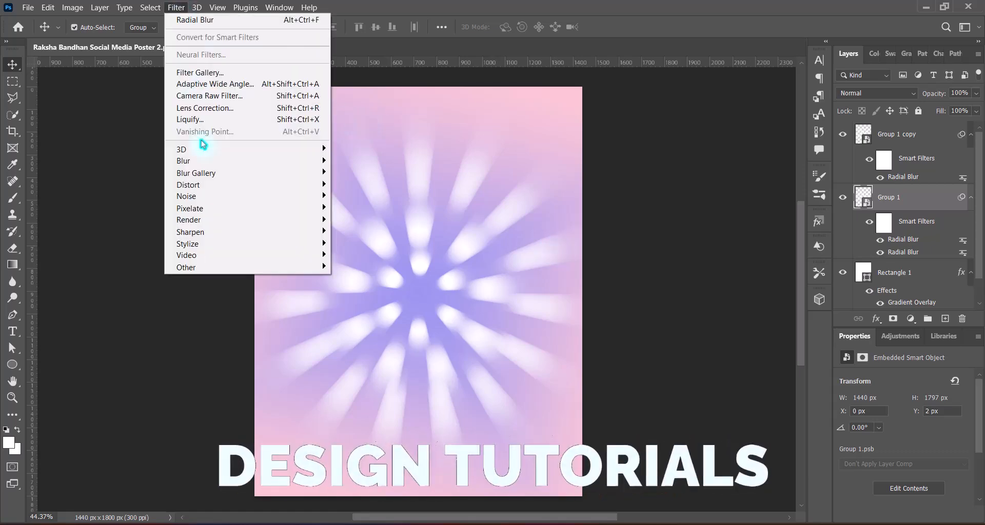
mouse_move(226, 158)
left_click(359, 245)
left_click(741, 132)
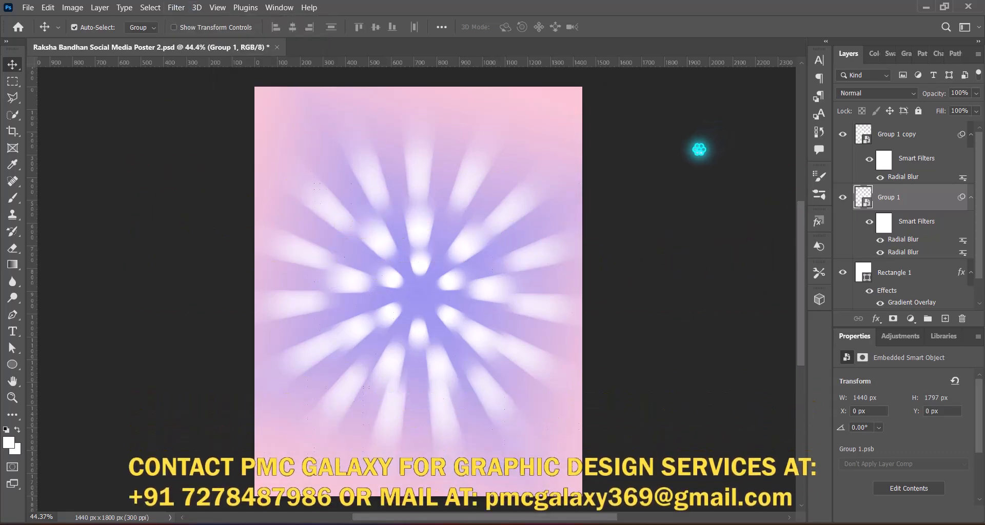
left_click(176, 8)
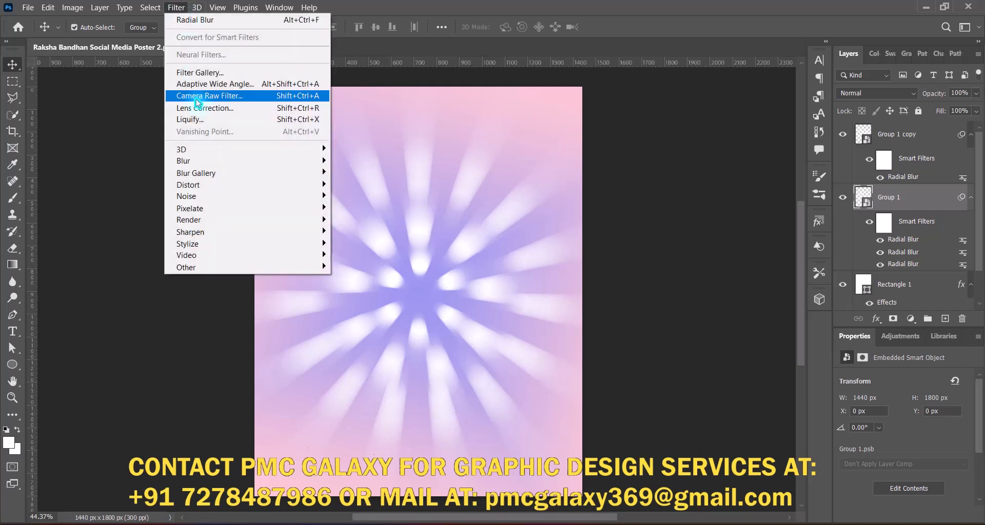
mouse_move(225, 158)
left_click(359, 244)
left_click(712, 130)
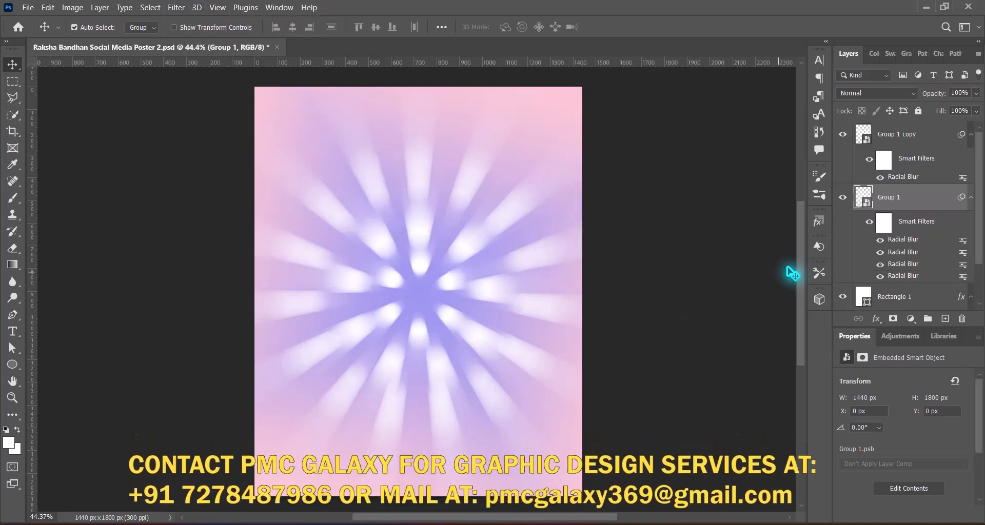
Step: Keep the Group 1 copy layer's blend mode at Normal and open its Color Overlay settings in the layer style
left_click(895, 134)
left_click(877, 93)
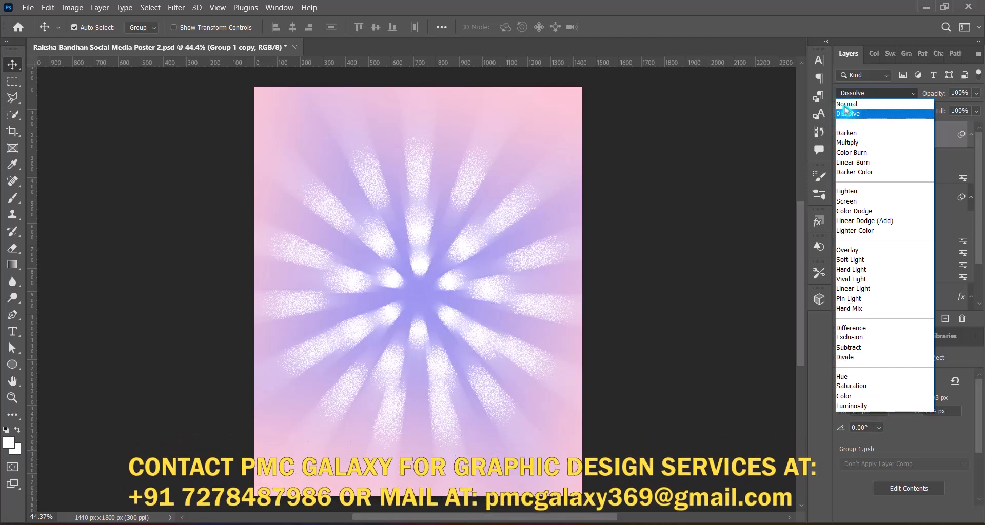
left_click(846, 104)
right_click(856, 129)
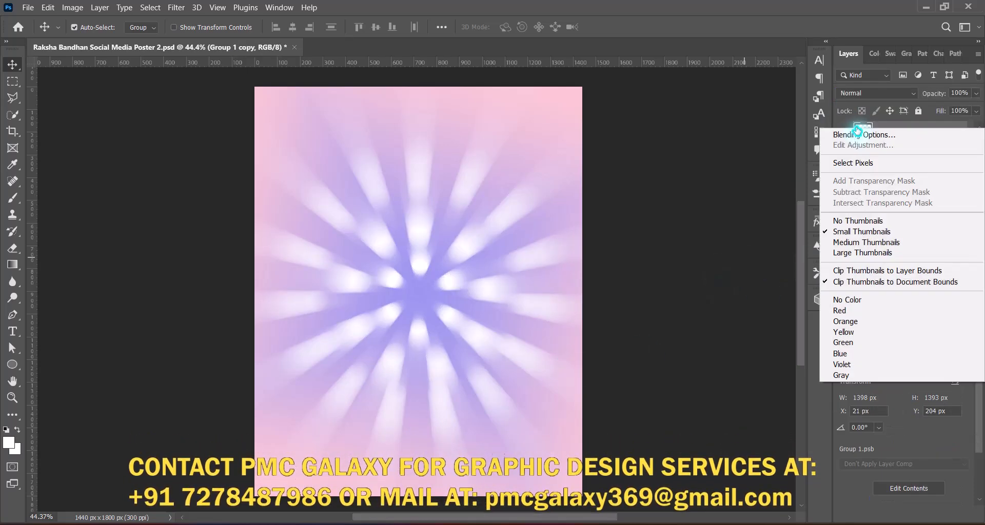
left_click(858, 135)
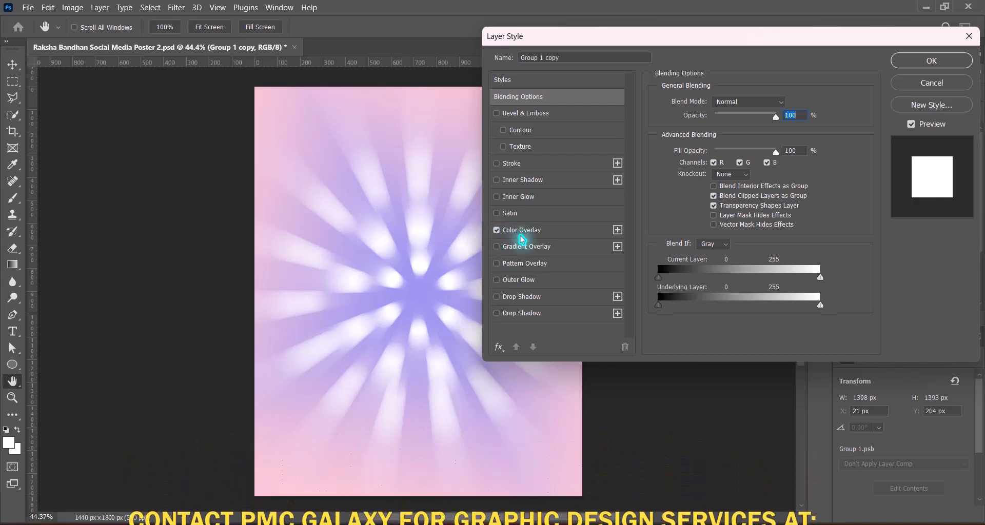
left_click(521, 234)
Step: Set the Group 1 copy's overlay colour to pale yellow ffe9a5 and apply the layer style
left_click(791, 106)
left_click(780, 232)
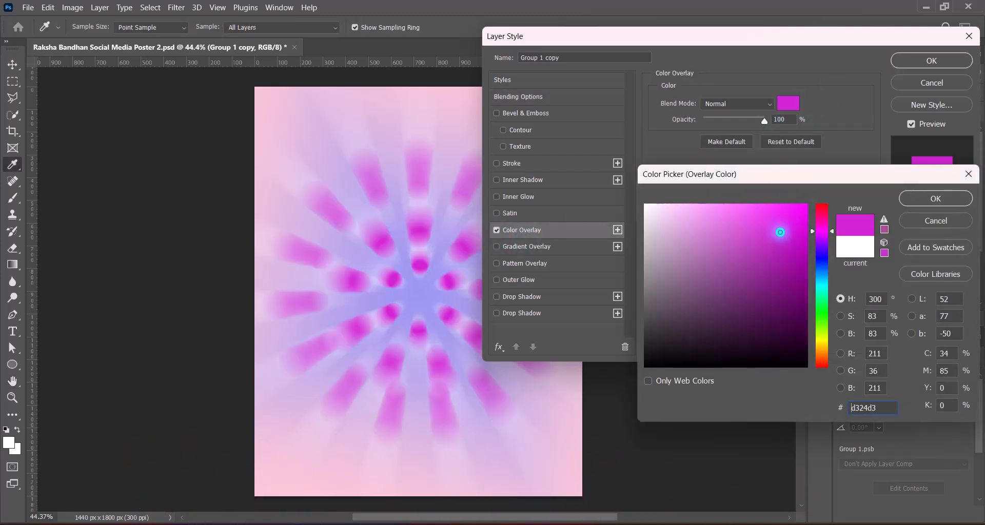
left_click(822, 343)
mouse_move(686, 225)
left_mouse_down()
mouse_move(743, 259)
mouse_move(748, 207)
mouse_move(761, 306)
mouse_move(778, 273)
left_mouse_up()
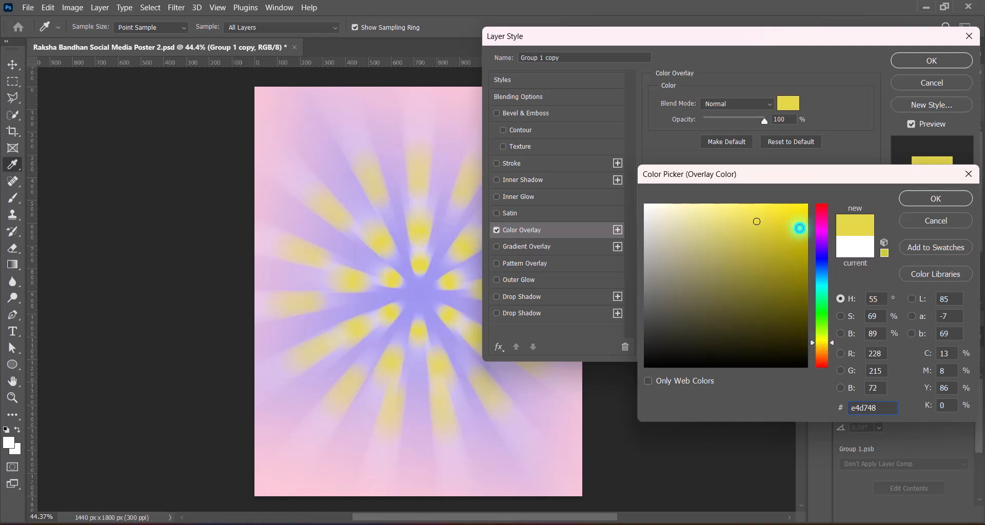
left_click(700, 220)
left_click(822, 347)
left_click_drag(700, 211, 690, 200)
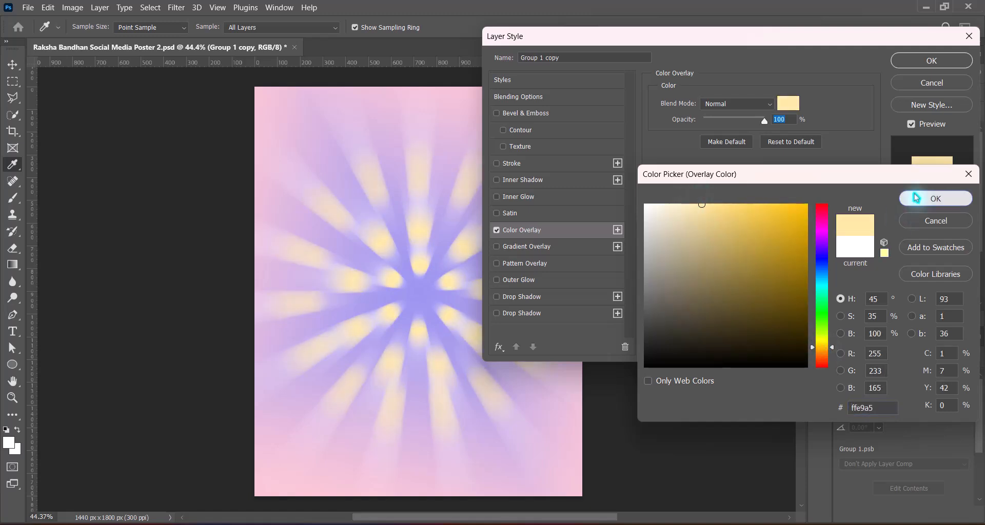
left_click(935, 199)
left_click(930, 62)
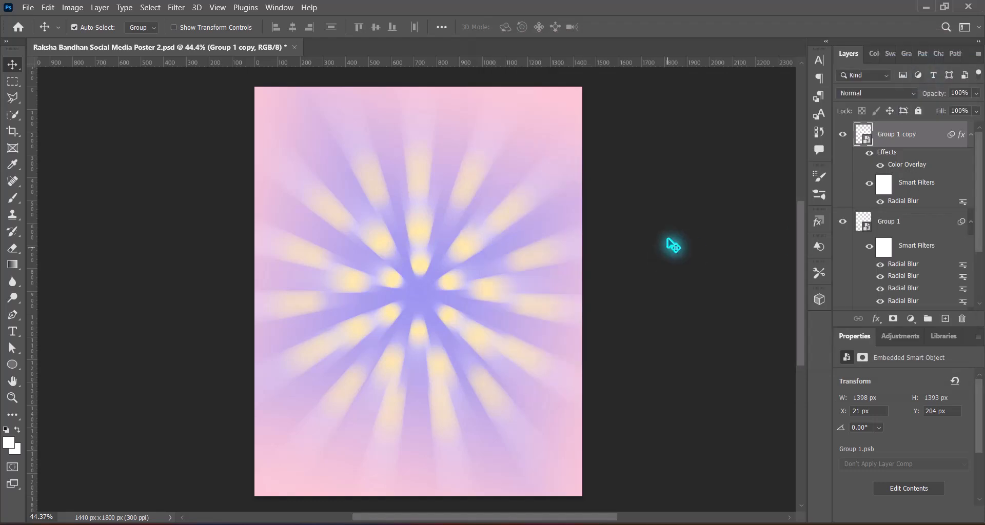
Step: Duplicate the yellow Group 1 copy layer and scale the duplicate down to about 913 × 911 px around the centre
left_click_drag(920, 137, 945, 319)
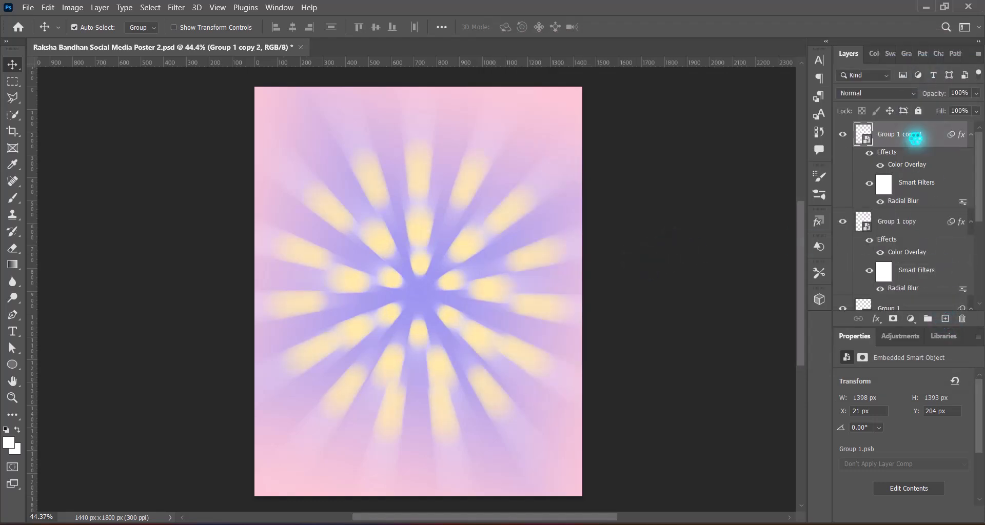
key("ctrl+t")
key("Return")
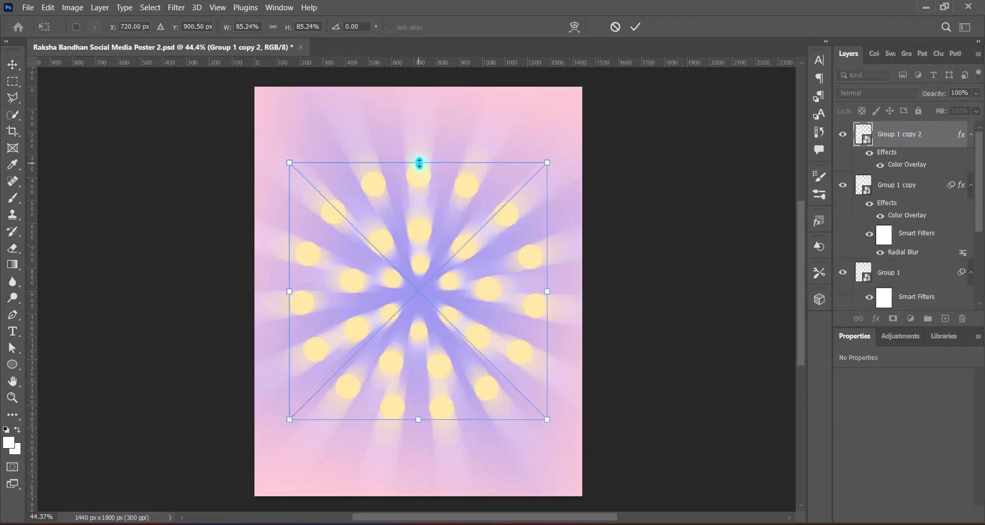
left_click_drag(418, 162, 431, 250)
left_click_drag(433, 344, 433, 300)
key("Return")
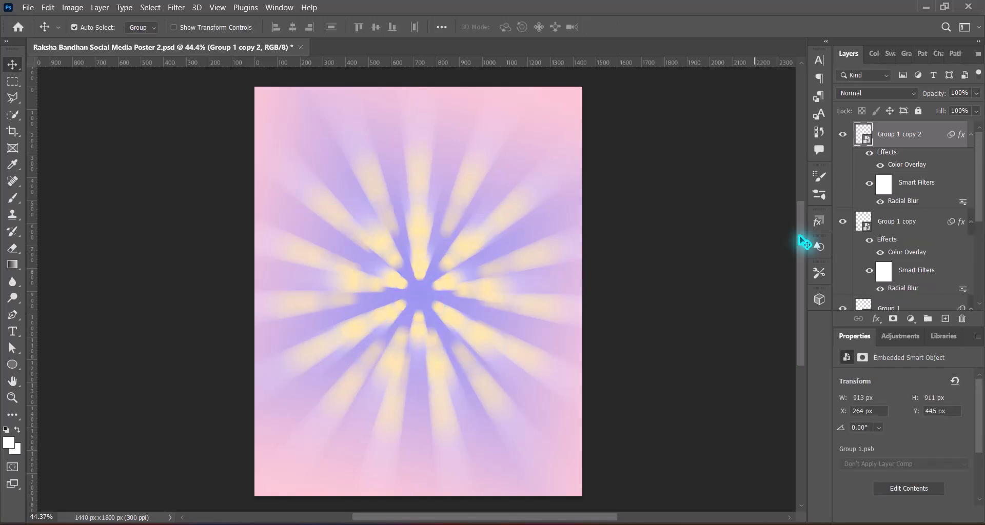
Step: Change the Color Overlay of Group 1 copy 2 to pale blue bff5ff
double_click(900, 164)
left_click(792, 105)
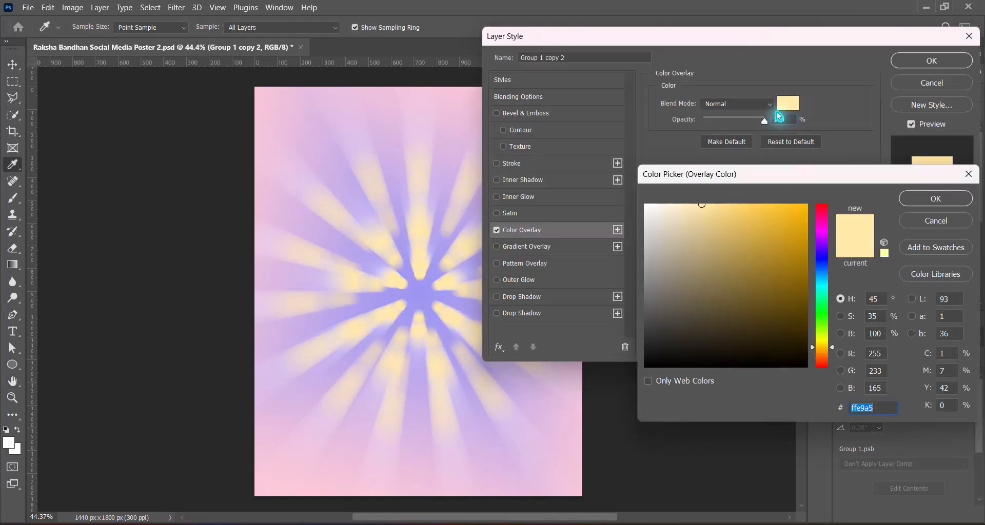
left_click(823, 288)
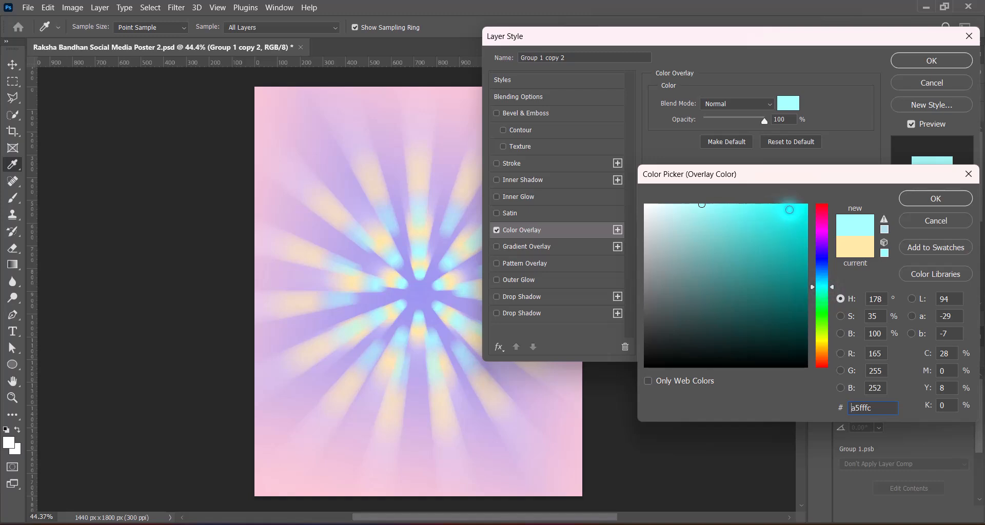
left_click(806, 205)
type("ffc000")
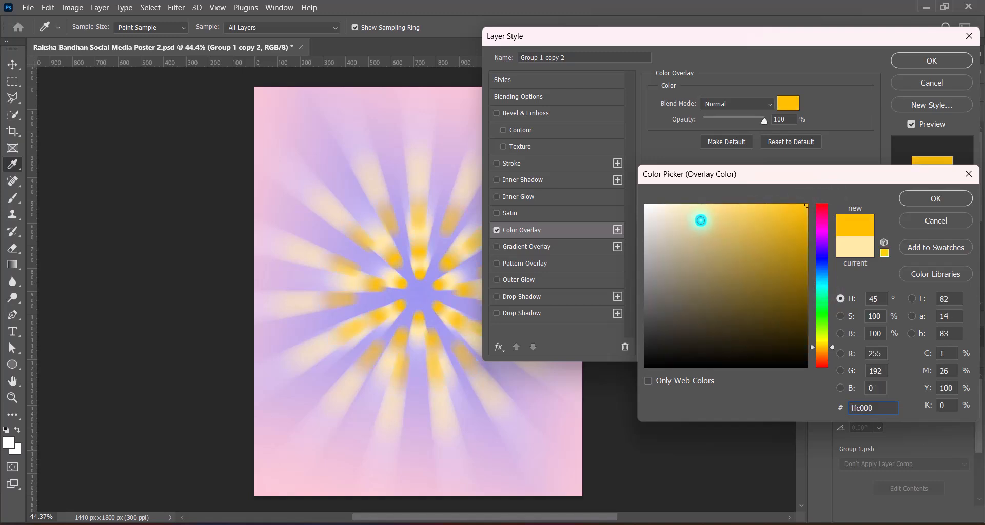
left_click(823, 283)
mouse_move(742, 242)
left_mouse_down()
mouse_move(711, 191)
mouse_move(685, 205)
left_mouse_up()
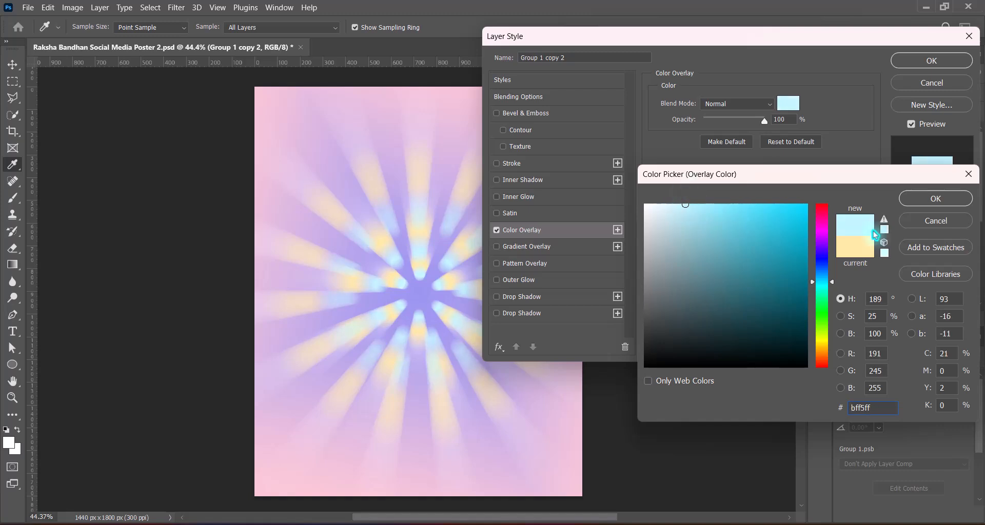
left_click(934, 198)
left_click(922, 61)
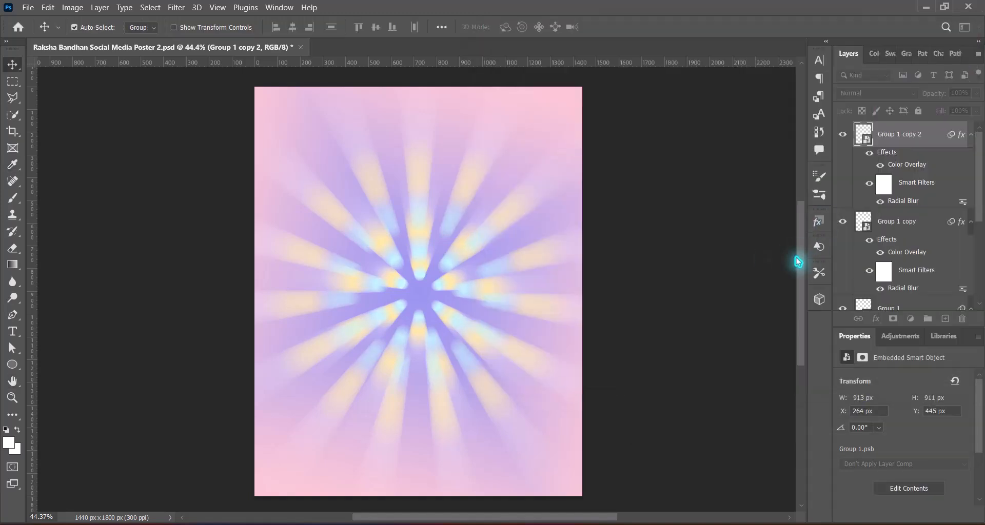
Step: Apply two more Radial Blur filters to Group 1 copy 2 with amount 100, Zoom method and Best quality
left_click(176, 8)
mouse_move(283, 160)
left_click(363, 243)
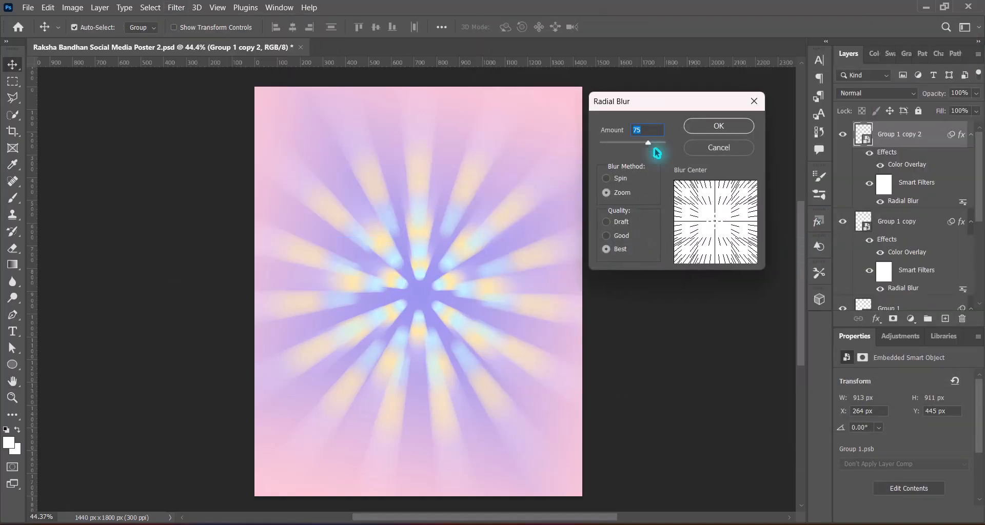
left_click_drag(649, 143, 683, 144)
left_click(718, 128)
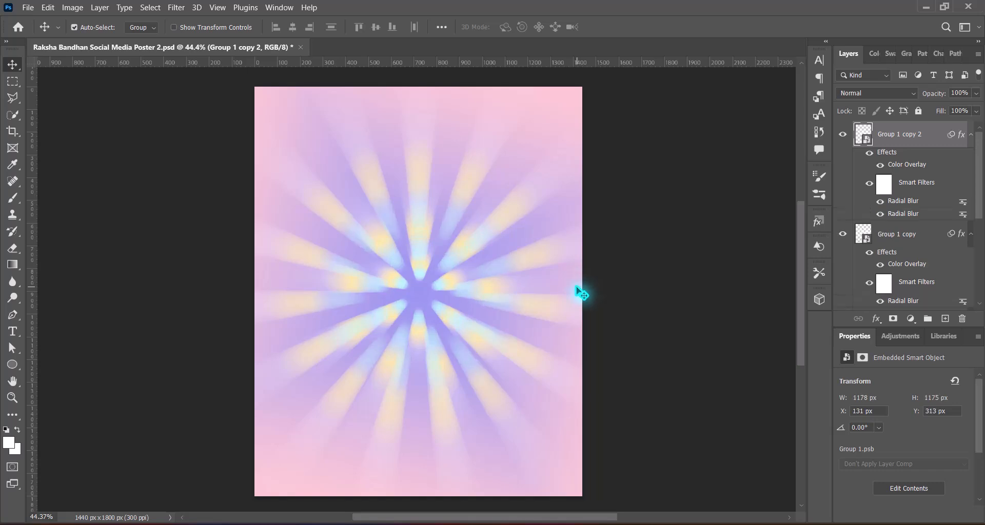
left_click(176, 7)
mouse_move(257, 160)
left_click(373, 245)
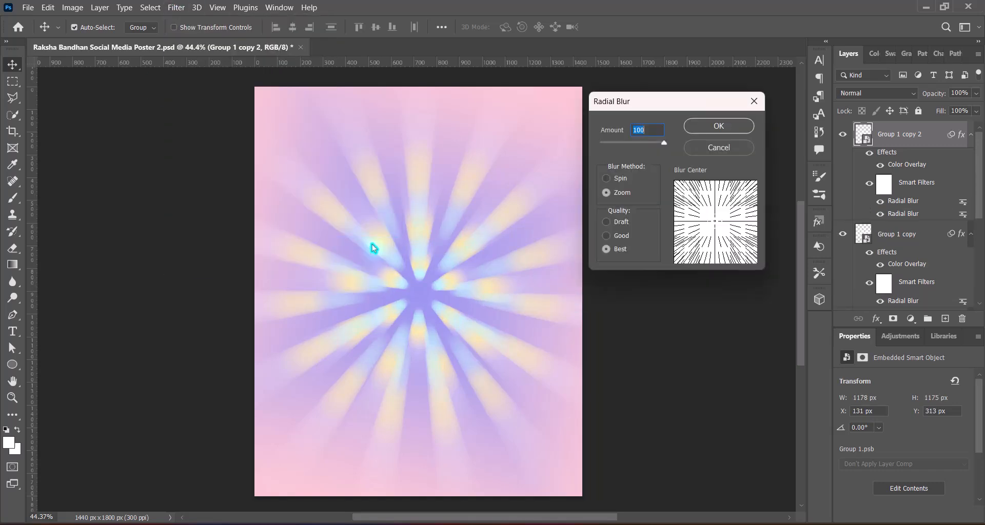
left_click(732, 129)
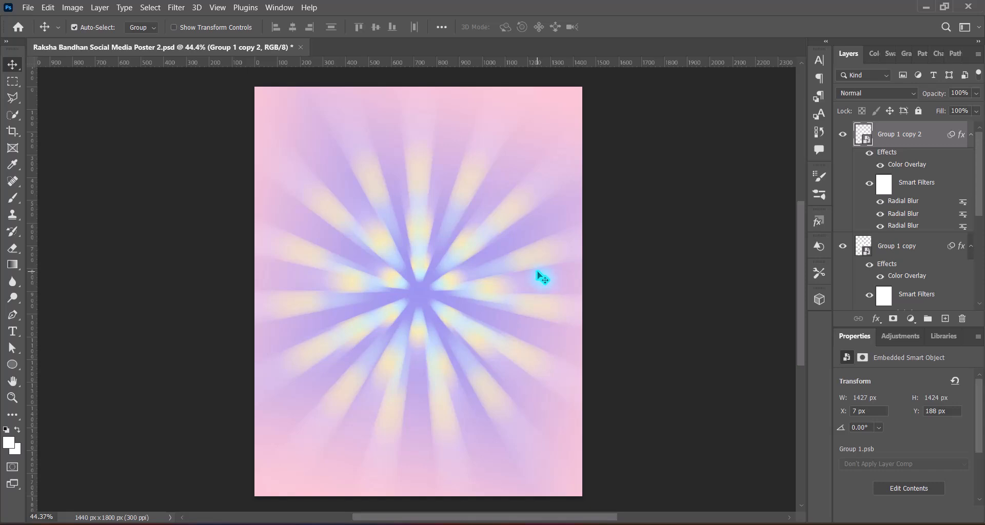
Step: Duplicate the Group 1 layer and scale the copy down to about 72% around the canvas centre
left_click_drag(981, 202, 981, 277)
left_click(842, 164)
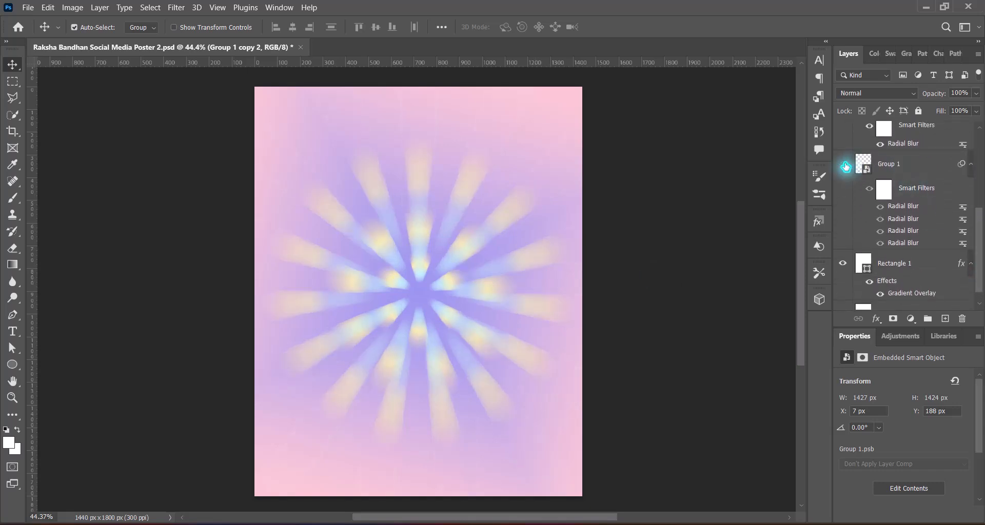
left_click(842, 165)
left_click_drag(916, 163, 947, 320)
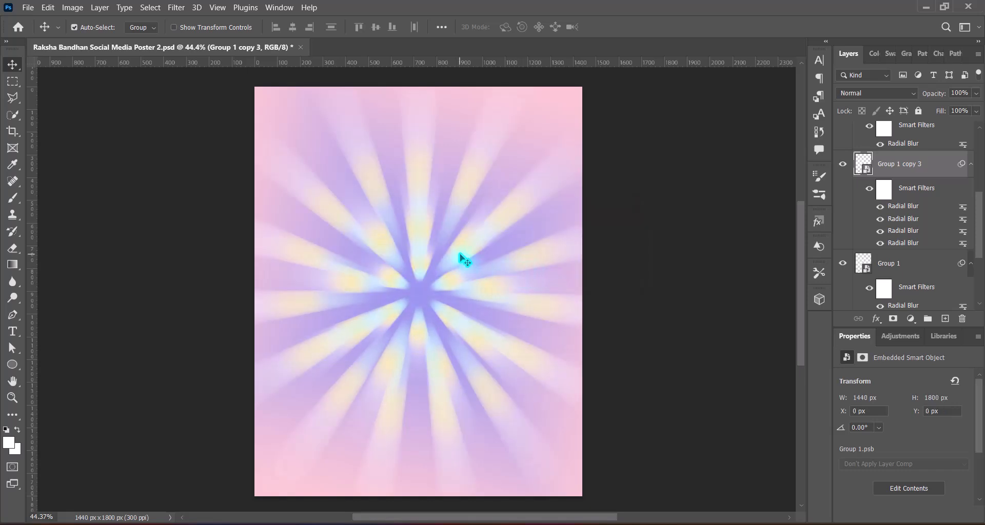
key("ctrl+t")
left_click(521, 221)
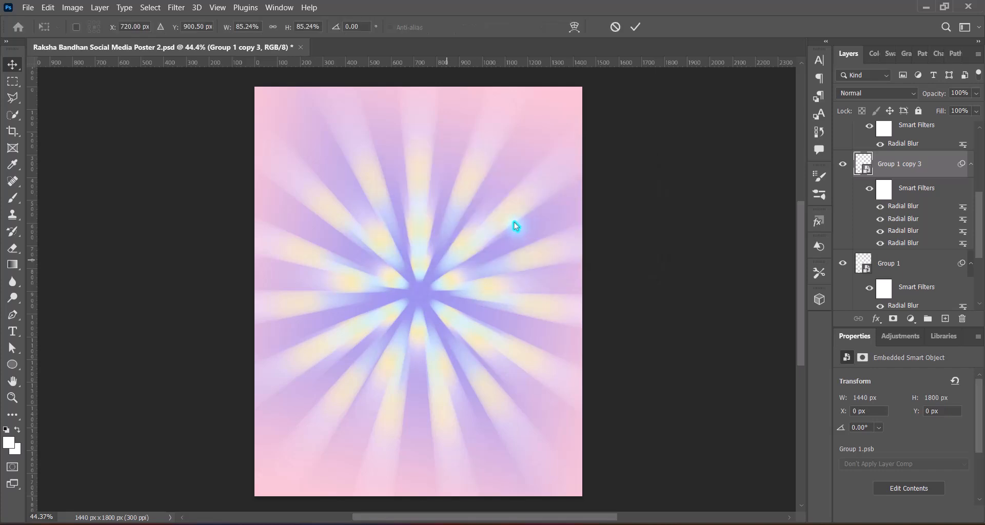
left_click_drag(418, 163, 418, 182)
left_click_drag(439, 279, 434, 300)
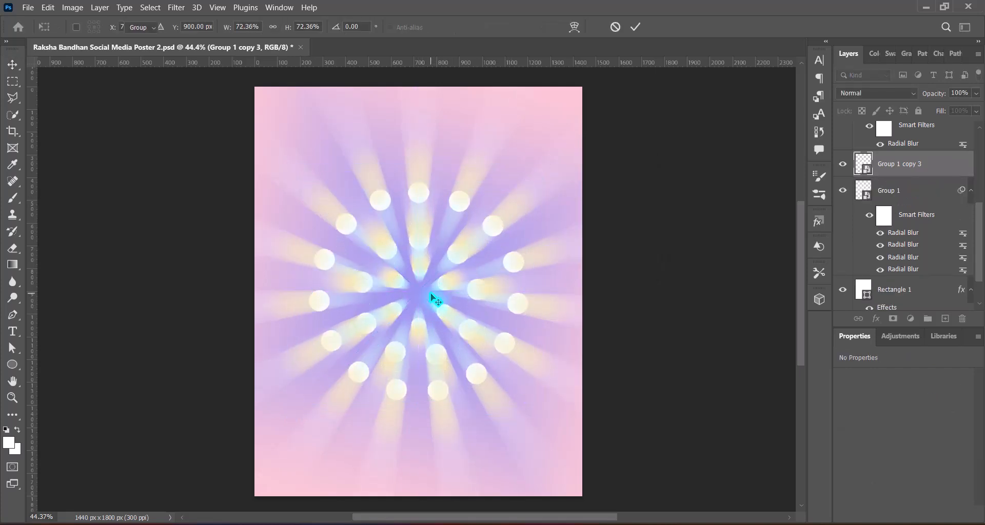
key("Return")
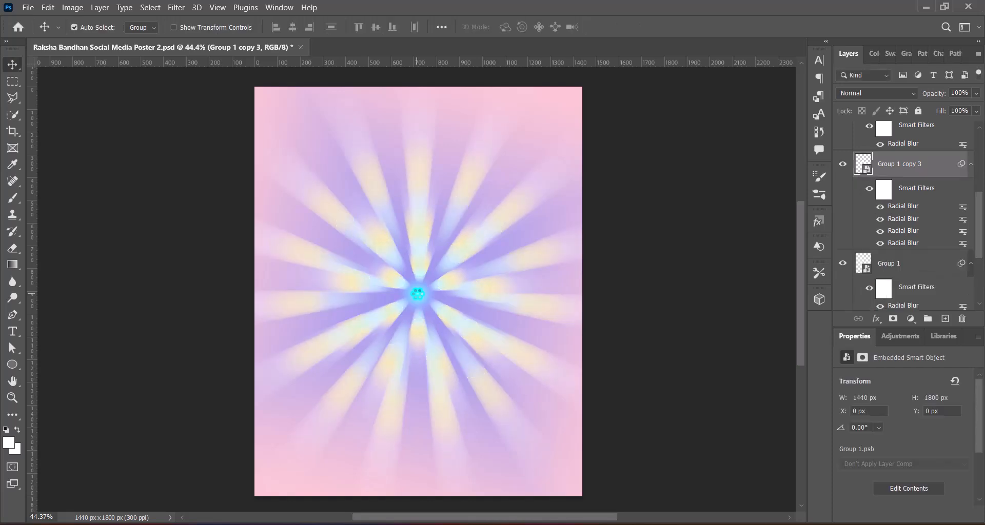
Step: Add a light pink Color Overlay with Normal blend mode and 100% opacity to Group 1 copy 3
right_click(861, 165)
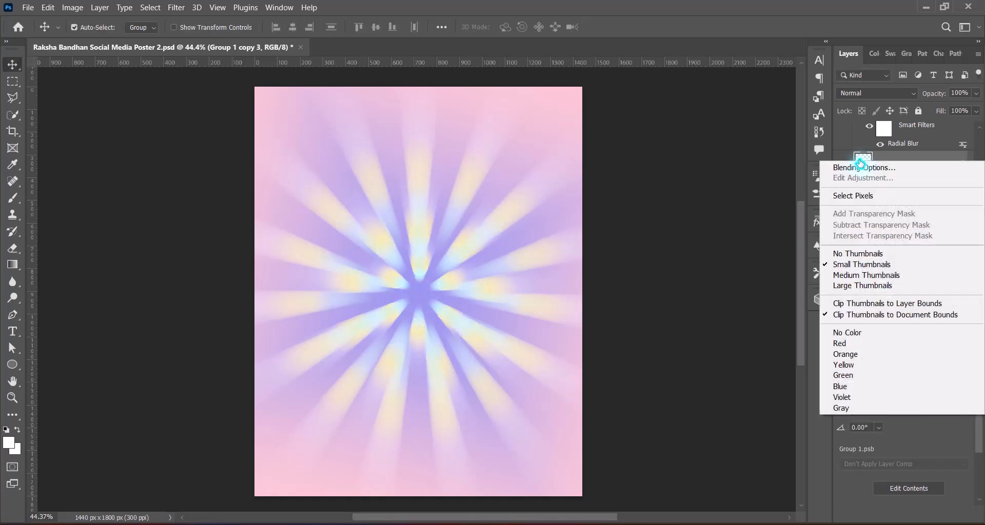
left_click(861, 167)
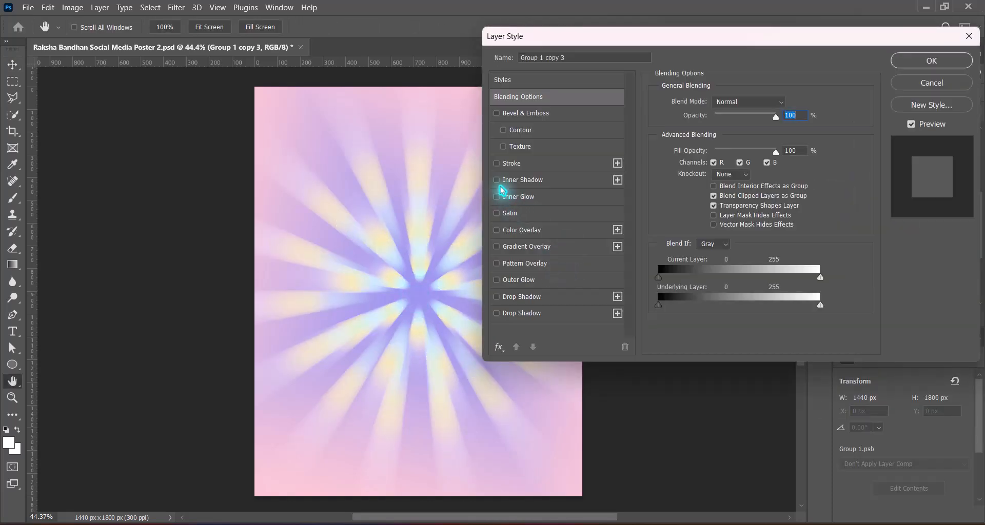
left_click(518, 230)
left_click(793, 104)
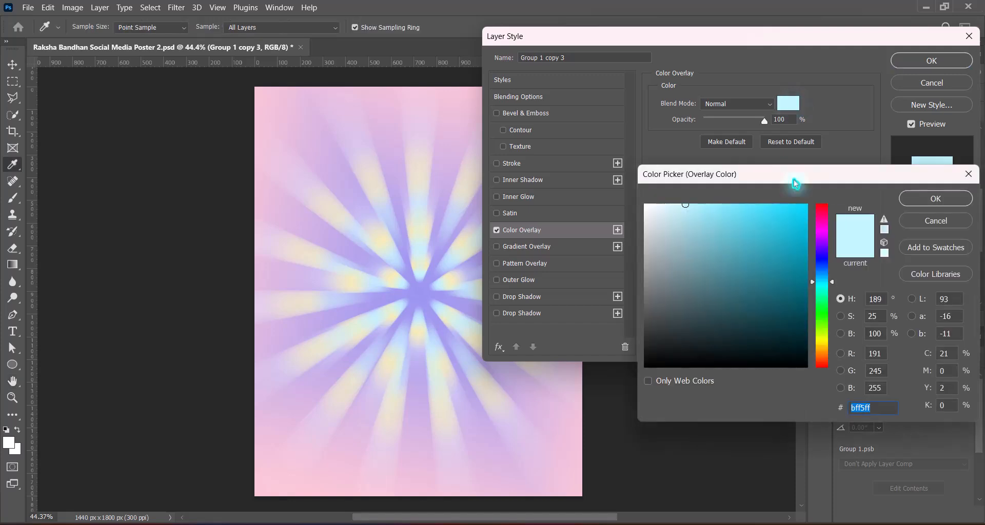
left_click(827, 234)
left_click_drag(775, 232, 707, 197)
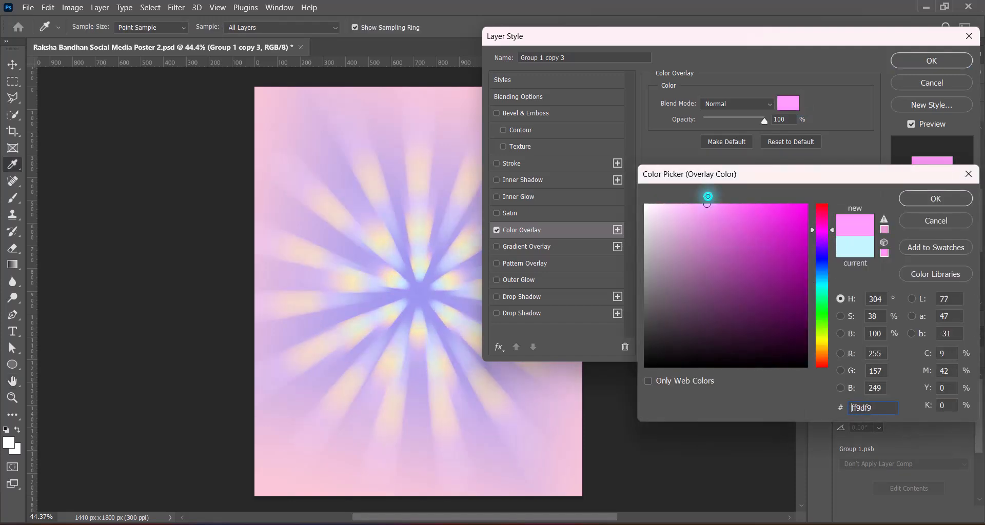
left_click(827, 311)
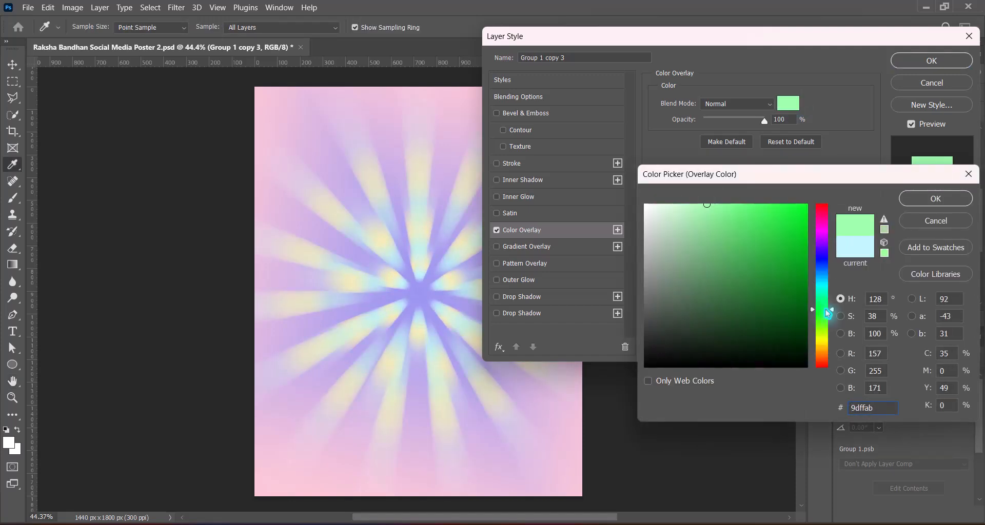
left_click(821, 235)
mouse_move(739, 224)
left_mouse_down()
mouse_move(738, 190)
mouse_move(717, 196)
left_mouse_up()
left_click(908, 204)
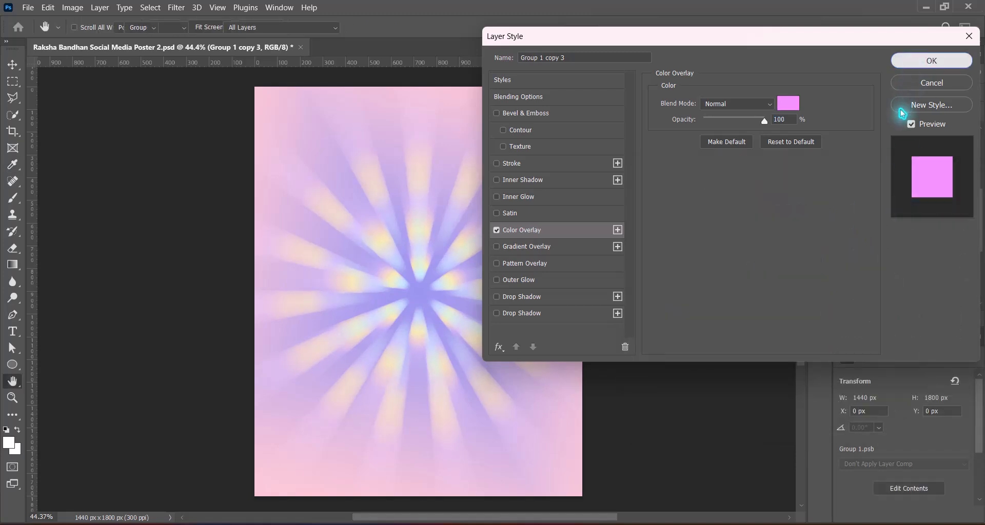
left_click(923, 61)
Step: Move the Group 1 layer above Group 1 copy 3 in the layer stack
mouse_move(977, 226)
left_mouse_down()
mouse_move(974, 284)
mouse_move(977, 231)
left_mouse_up()
left_click(888, 277)
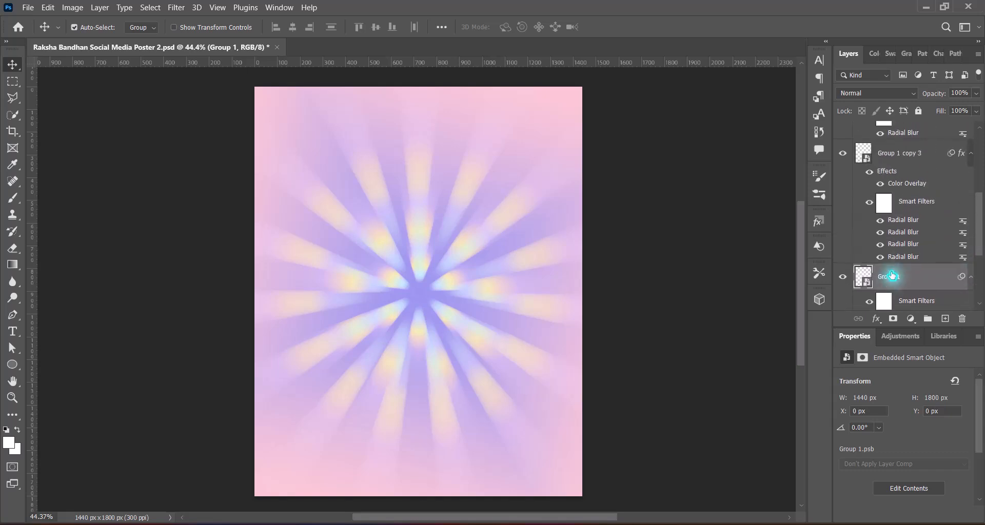
left_click_drag(890, 277, 886, 150)
Step: Keep Group 1 copy 3 in Normal blend mode and apply another Radial Blur with amount 100, Zoom method and Best quality
left_click_drag(980, 237, 978, 255)
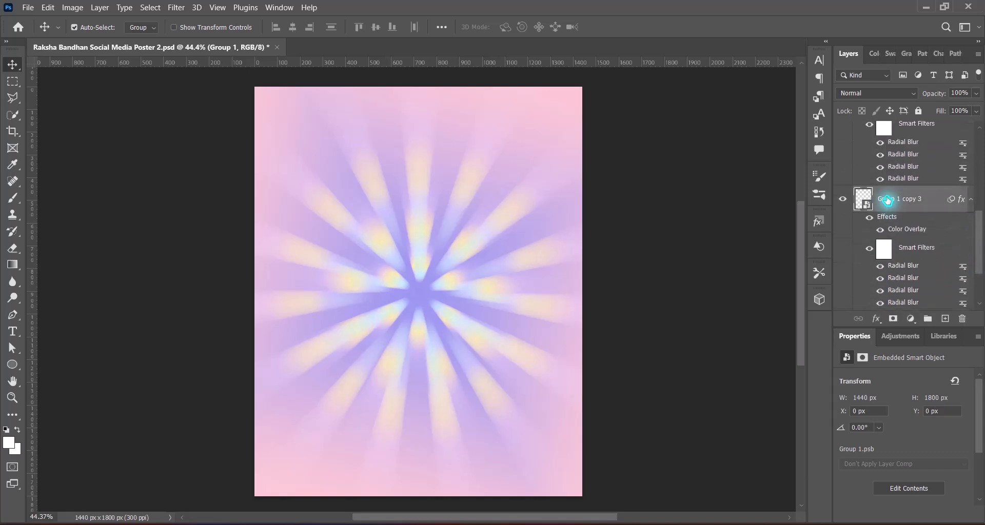
left_click(876, 93)
left_click(869, 108)
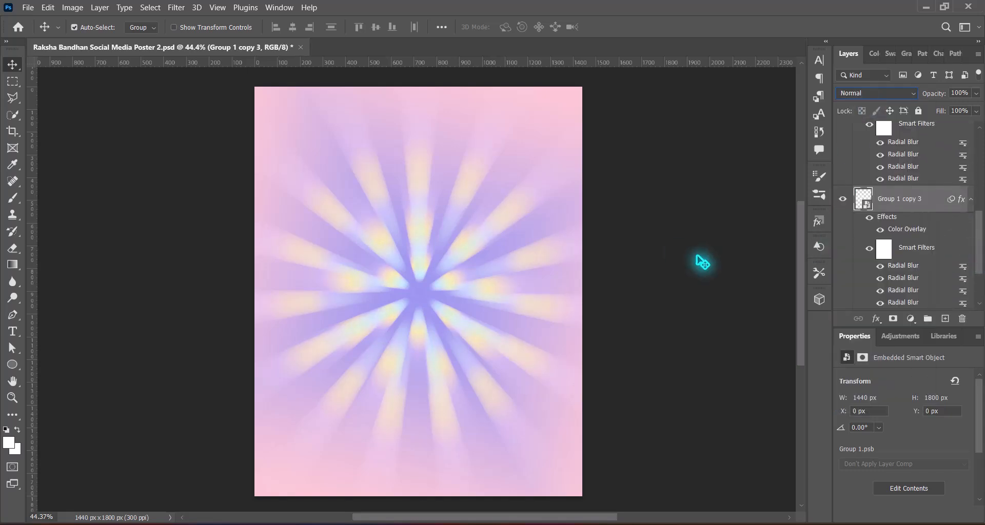
left_click(177, 11)
mouse_move(263, 159)
left_click(354, 245)
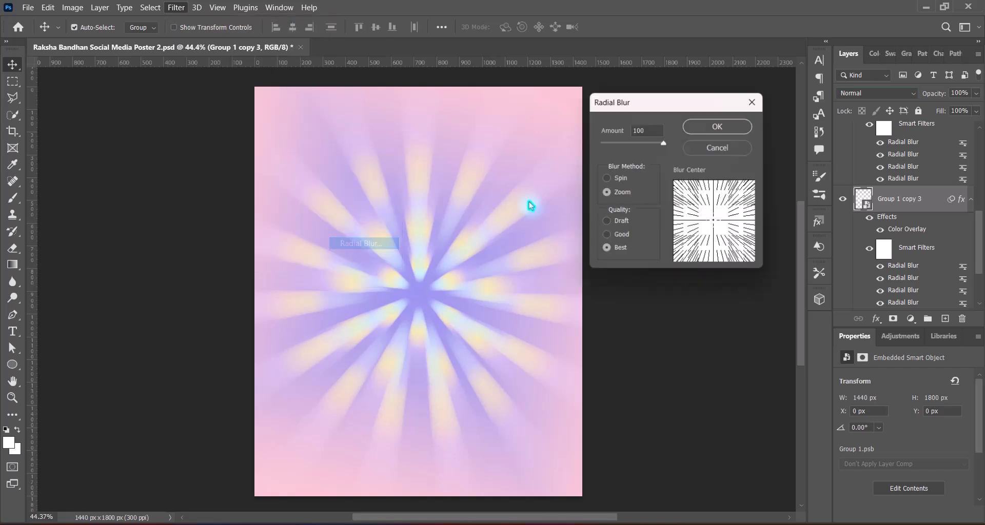
key("Return")
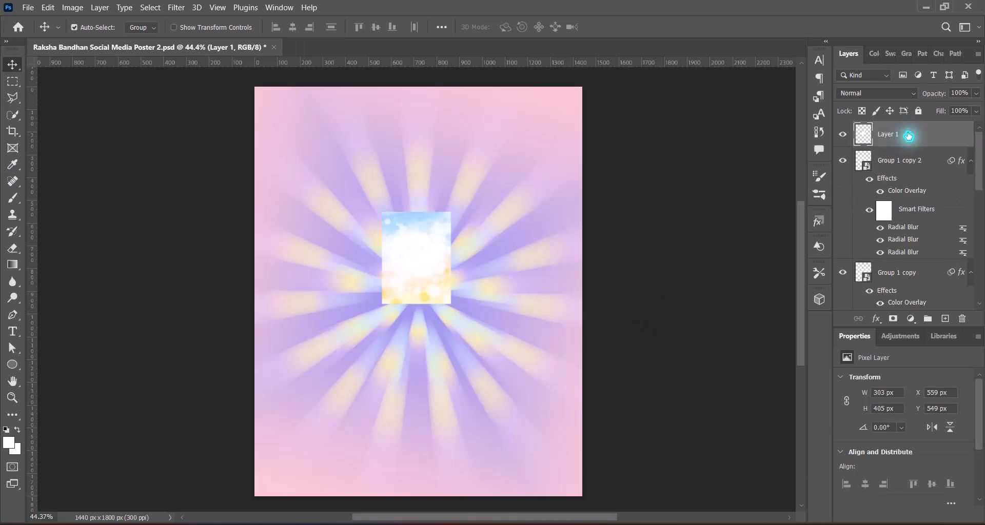
Step: Convert the cloud image in Layer 1 to a smart object and scale it to about 1459 × 1950 px, covering the canvas
right_click(907, 134)
left_click(846, 183)
key("ctrl+t")
left_click_drag(416, 304, 416, 473)
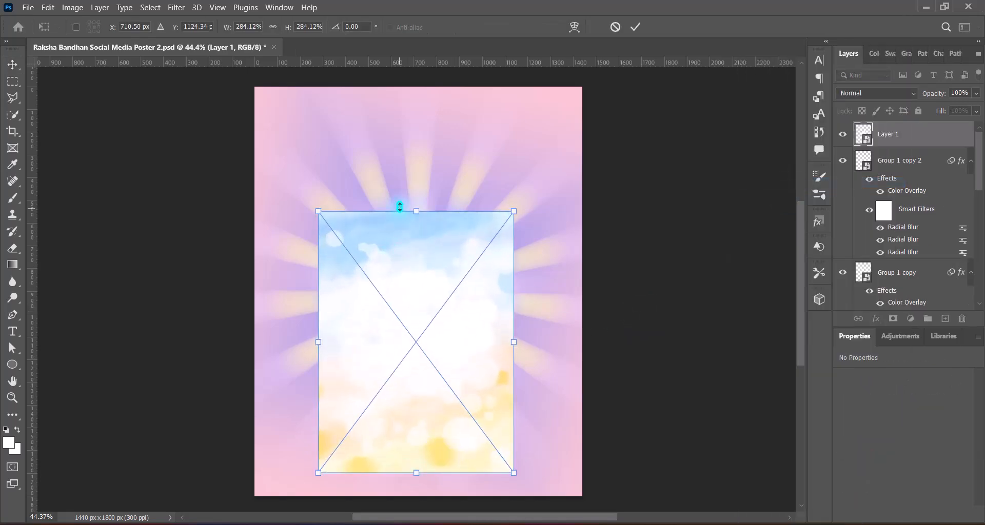
left_click_drag(413, 213, 415, 83)
left_click_drag(417, 477, 418, 507)
left_click_drag(578, 286, 593, 293)
left_click_drag(503, 297, 502, 285)
key("Return")
Step: Flip the cloud image in Layer 1 vertically
key("ctrl+t")
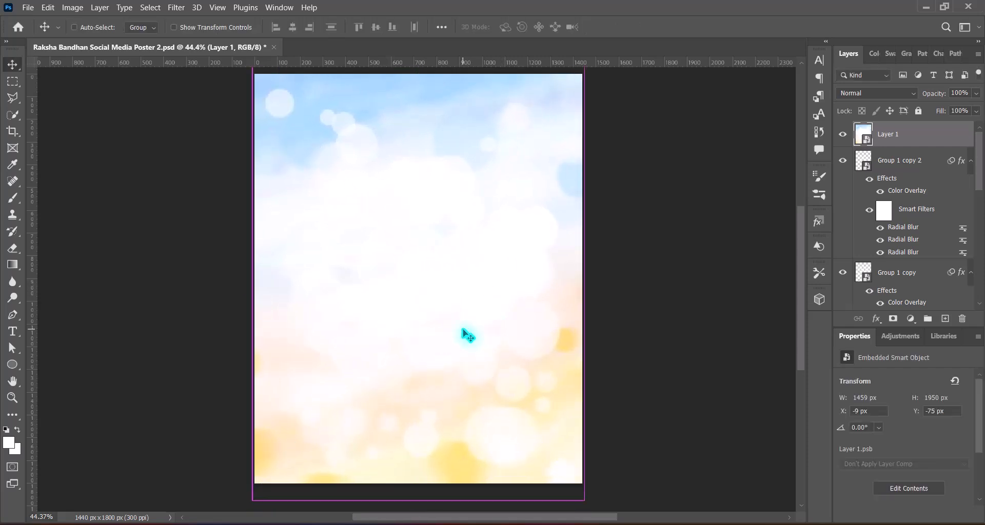
right_click(466, 333)
left_click(493, 323)
key("Return")
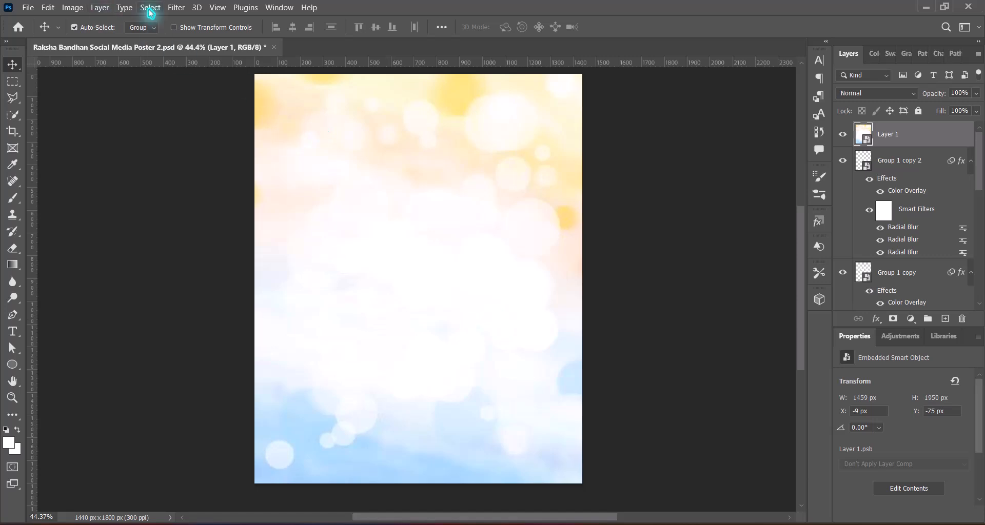
Step: Apply a Hue/Saturation adjustment to Layer 1 with the Increase Saturation preset
left_click(73, 7)
mouse_move(103, 38)
left_click(241, 99)
left_click(471, 108)
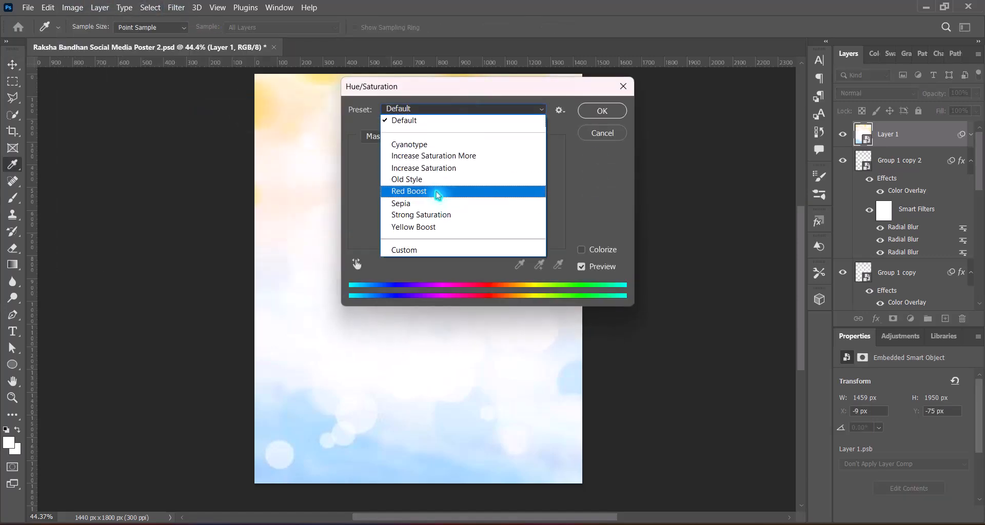
left_click(437, 192)
left_click(464, 108)
left_click(446, 168)
left_click(600, 111)
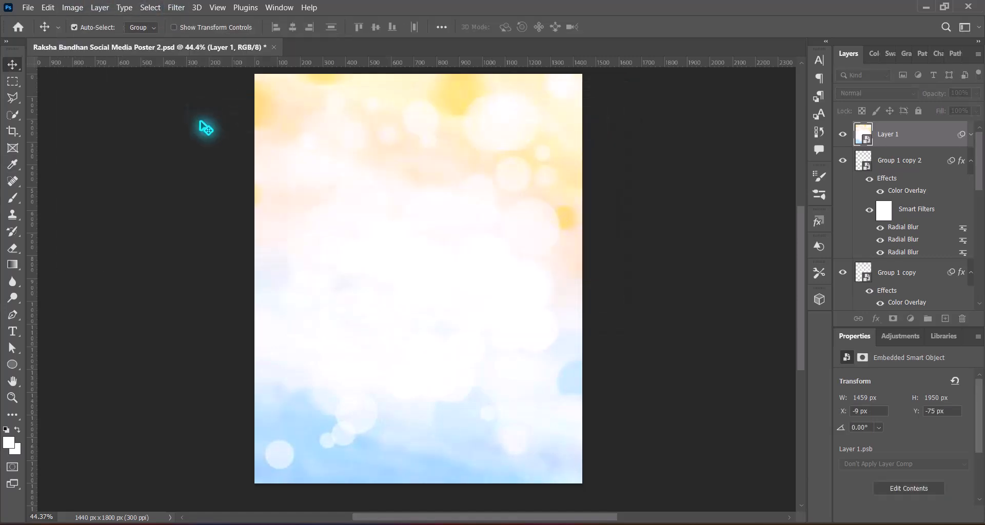
Step: Apply a Levels adjustment to Layer 1 with the Midtones Darker preset
left_click(72, 7)
mouse_move(87, 38)
left_click(241, 49)
left_click(457, 104)
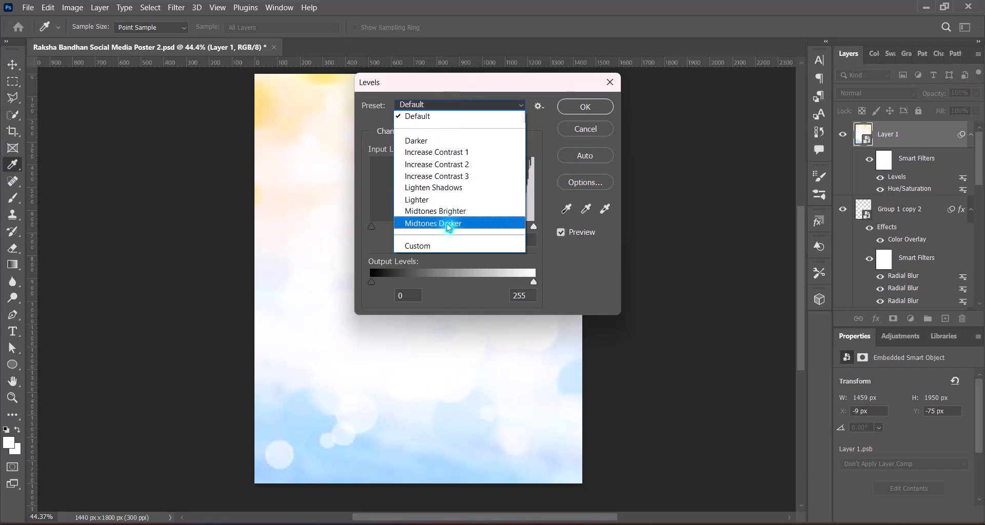
left_click(448, 223)
left_click(585, 106)
Step: Add a second Levels adjustment to Layer 1 with the Midtones Darker preset
left_click(73, 7)
mouse_move(92, 37)
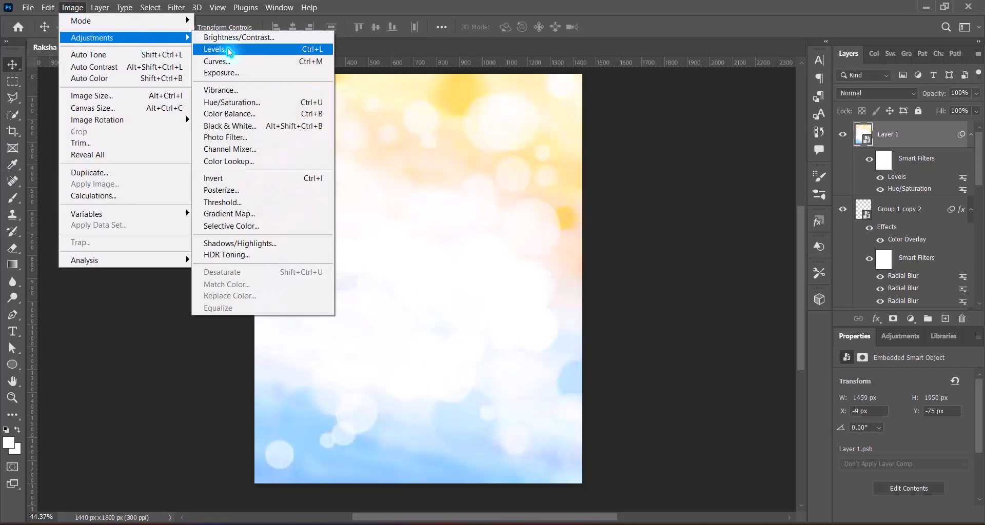
left_click(229, 50)
left_click(452, 106)
left_click(449, 226)
left_click(585, 106)
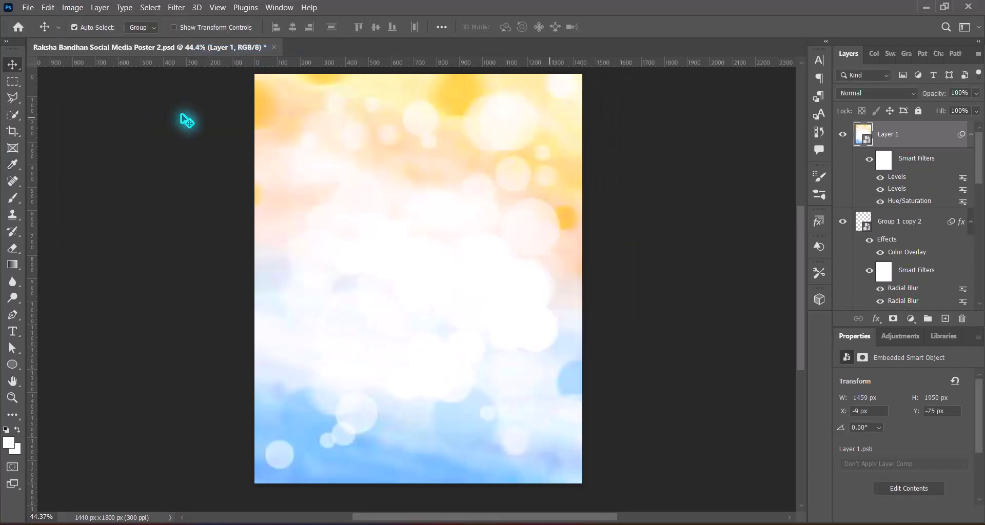
Step: Add a third Levels adjustment to Layer 1, again with the Midtones Darker preset
left_click(73, 9)
mouse_move(88, 38)
left_click(229, 49)
left_click(456, 104)
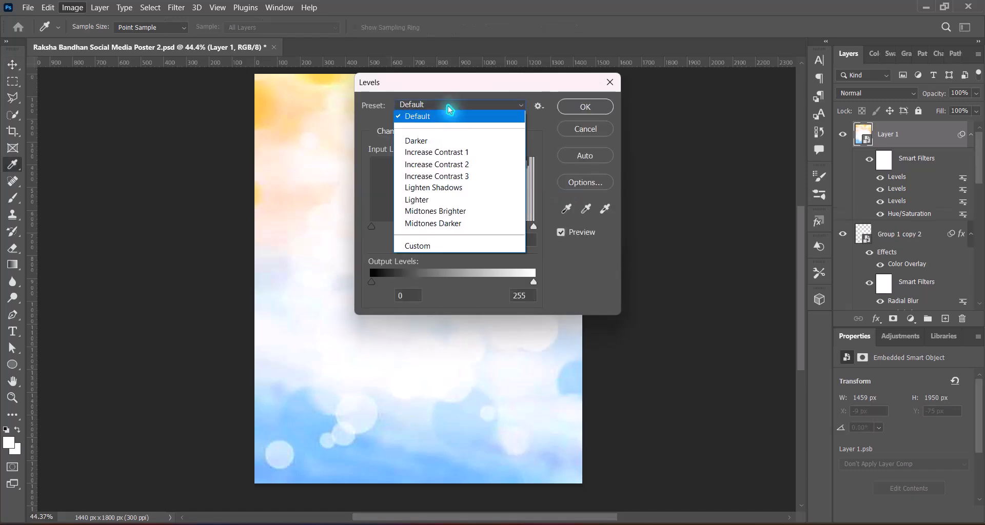
left_click(449, 226)
left_click(585, 106)
Step: Add a fourth Levels adjustment to Layer 1, trying the Increase Contrast 2 preset before applying a different one
left_click(72, 7)
mouse_move(88, 37)
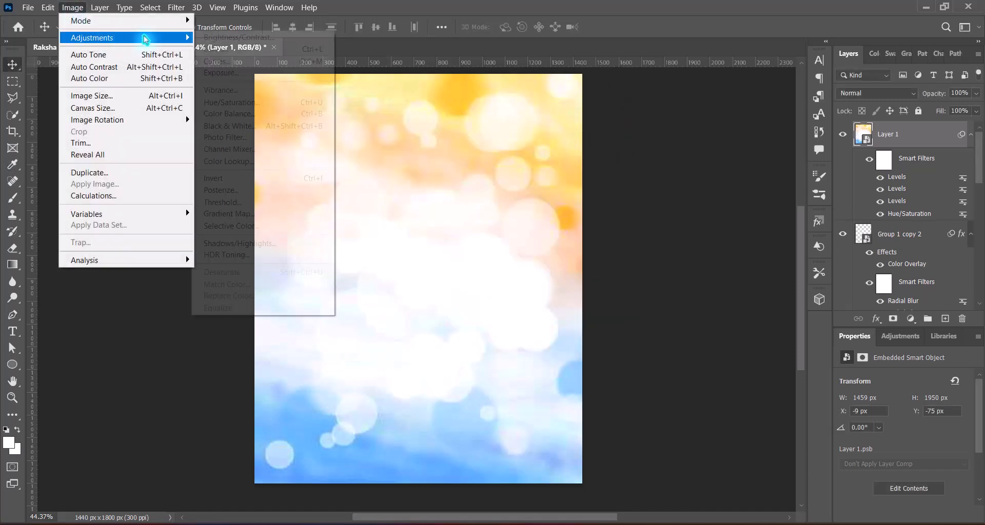
left_click(229, 49)
left_click(436, 104)
left_click(435, 113)
left_click(436, 105)
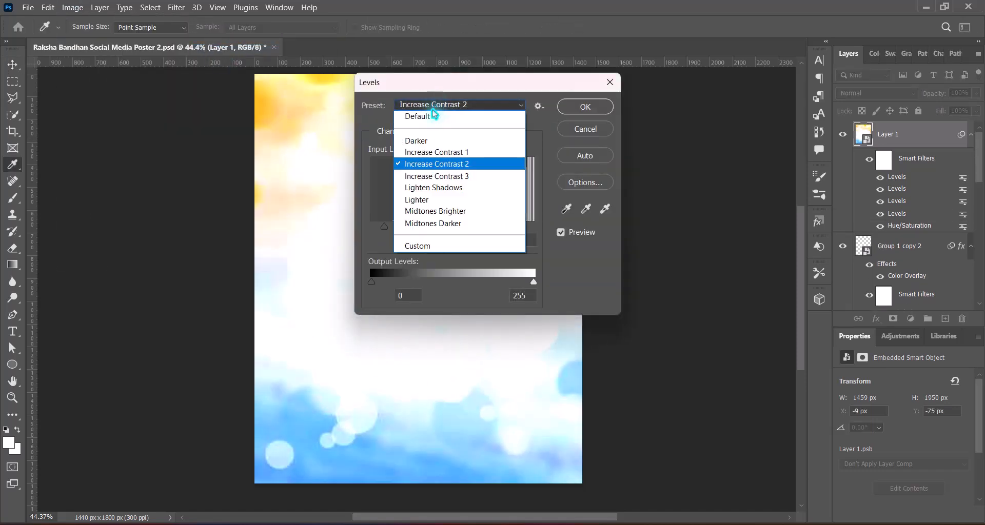
left_click(424, 195)
left_click(566, 105)
key("v")
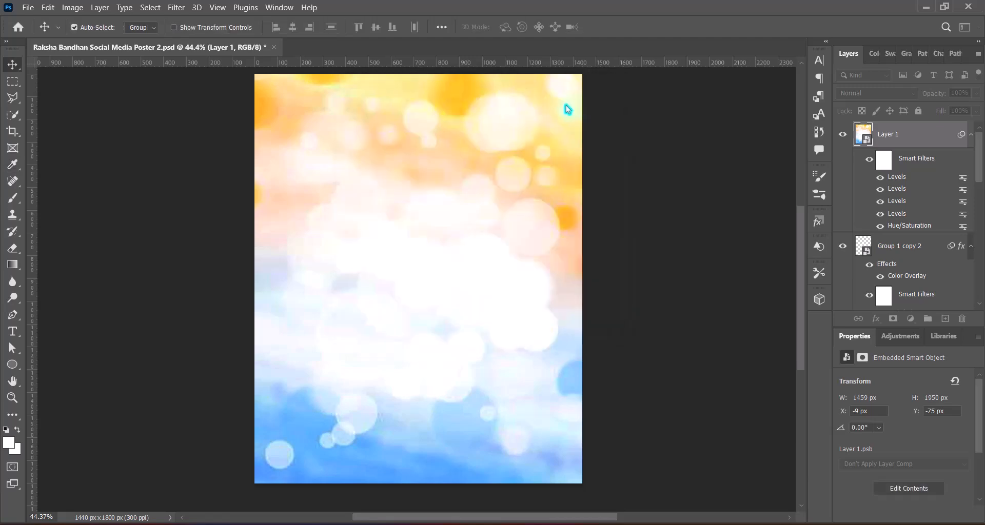
Step: Save the poster document and set Layer 1's blend mode to Lighten
key("ctrl+s")
left_click(875, 94)
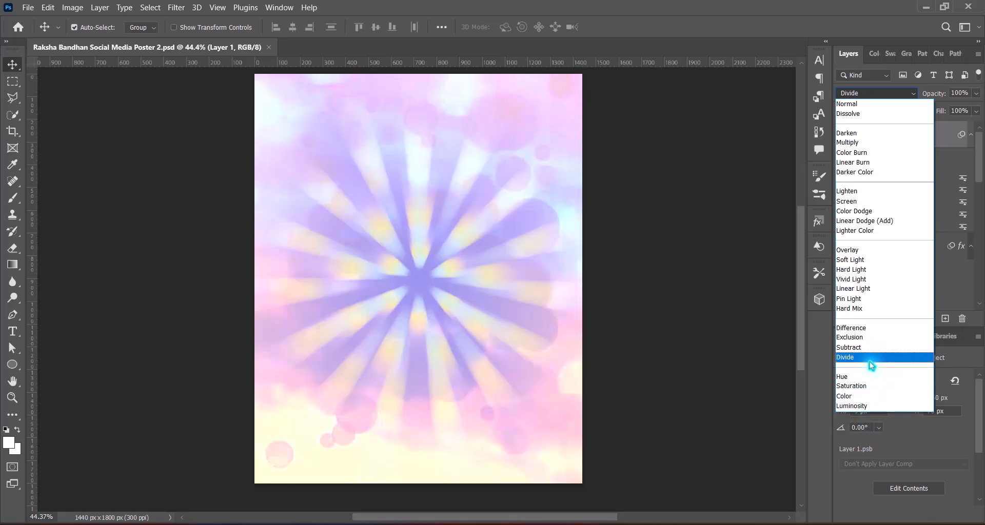
left_click(872, 191)
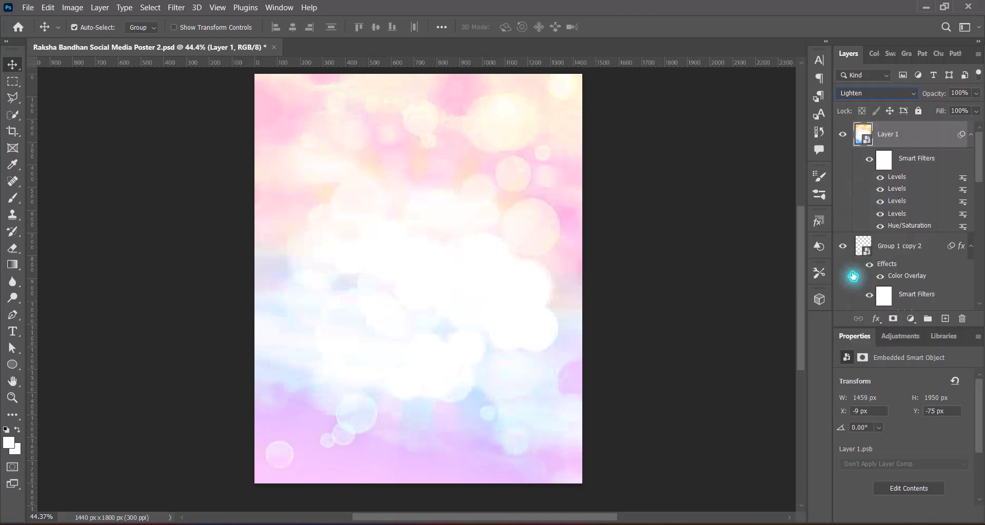
Step: Rasterize Layer 1 and erase its centre with a single dab of a soft 1600 px eraser
right_click(908, 134)
left_click(759, 268)
left_click(12, 248)
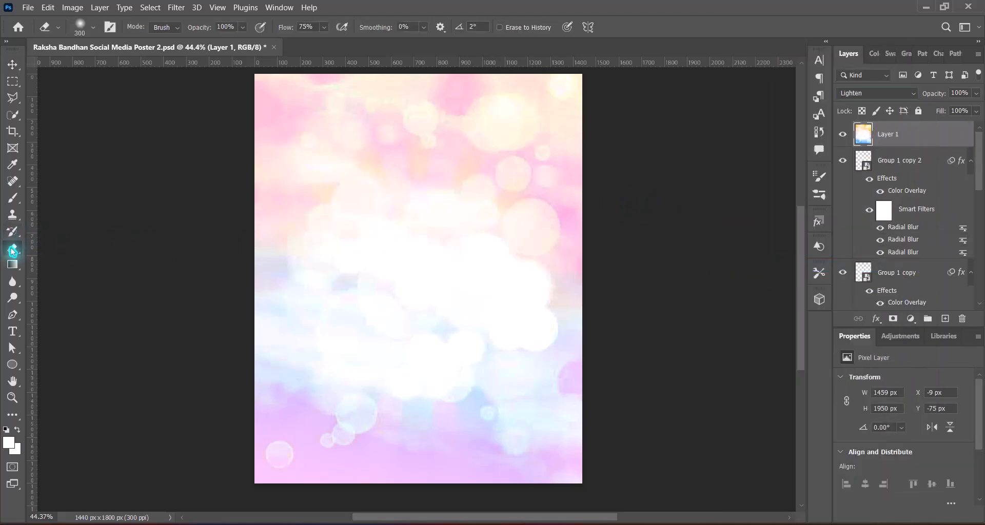
key("bracketright")
key("bracketright")
key("bracketright")
key("bracketright")
key("bracketright")
key("bracketright")
key("bracketright")
key("bracketright")
key("bracketright")
key("bracketright")
key("bracketright")
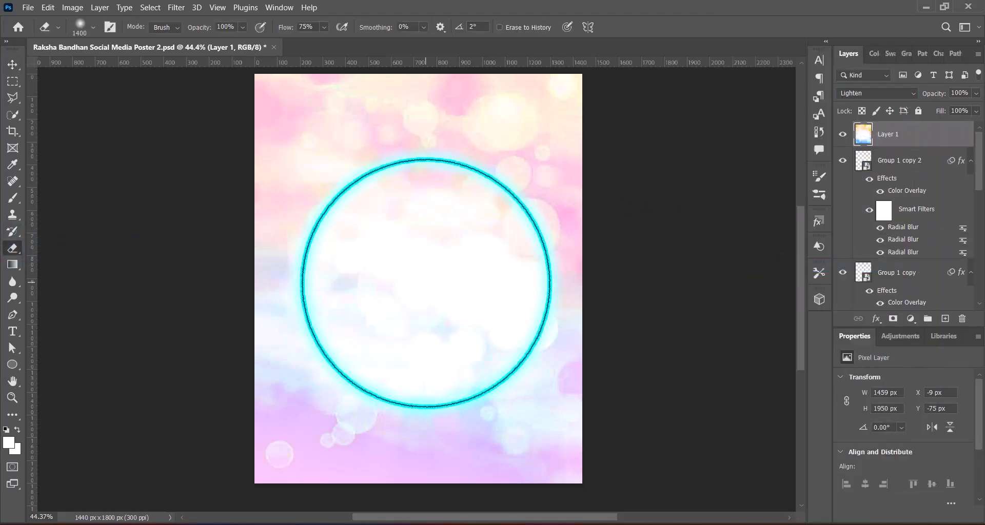
key("bracketright")
key("bracketright")
left_click(419, 273)
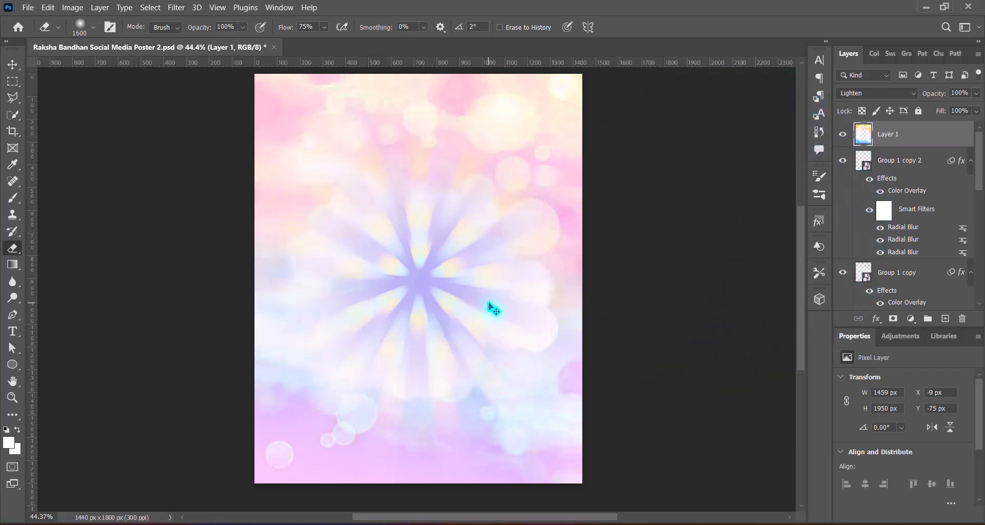
Step: Try an 1800 px eraser on the centre of Layer 1 and return to the 1600 px erasure
key("bracketright")
left_click(417, 260)
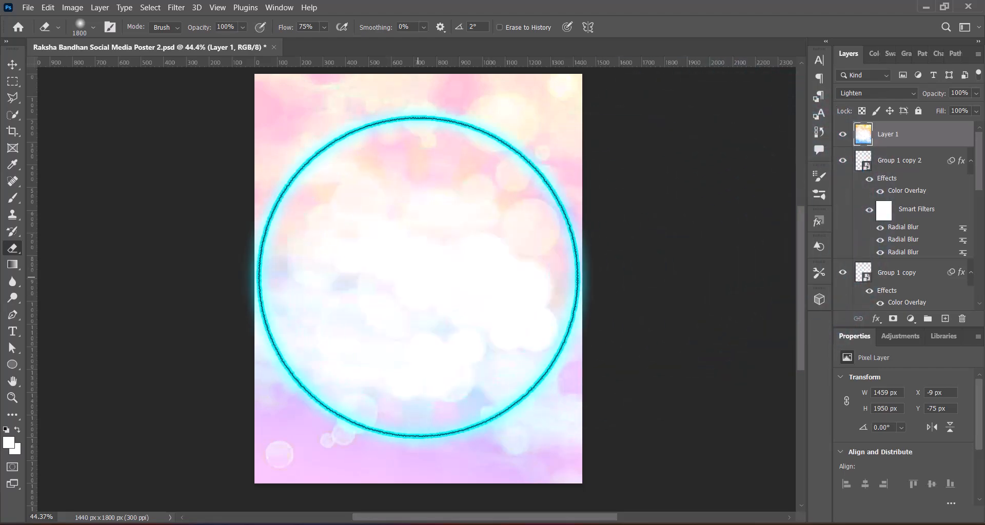
key("ctrl+z")
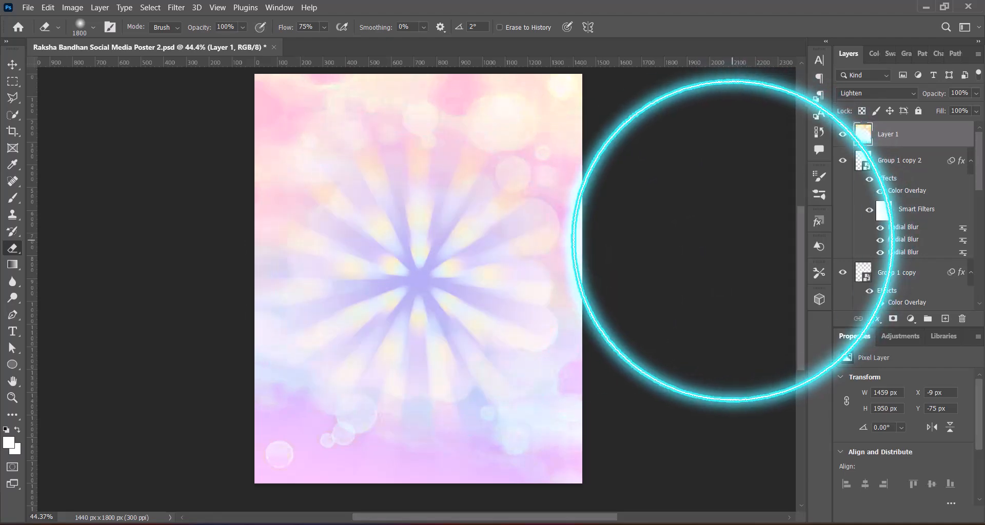
key("bracketleft")
left_click(420, 277)
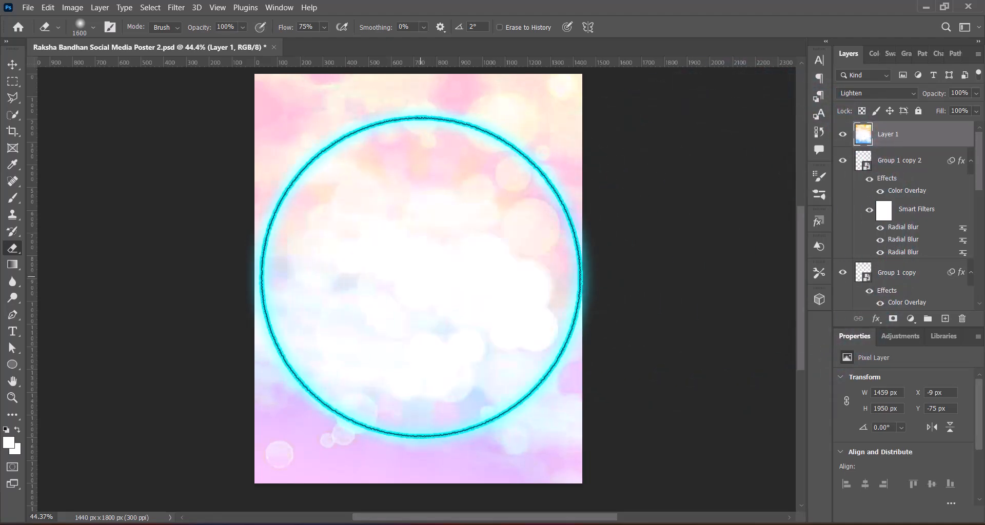
key("ctrl+z")
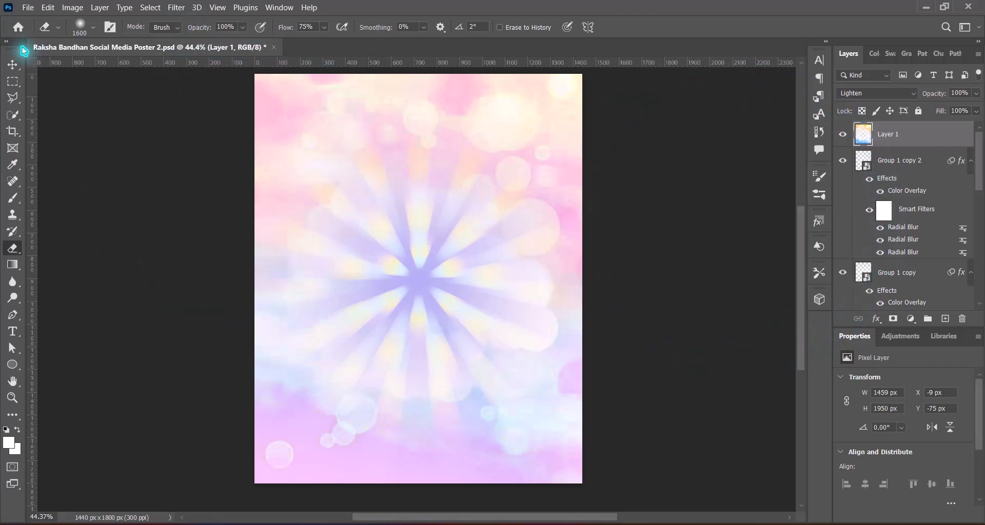
Step: Save the poster, then paste the sibling rakhi illustration and convert it to a smart object
left_click(13, 64)
key("ctrl+s")
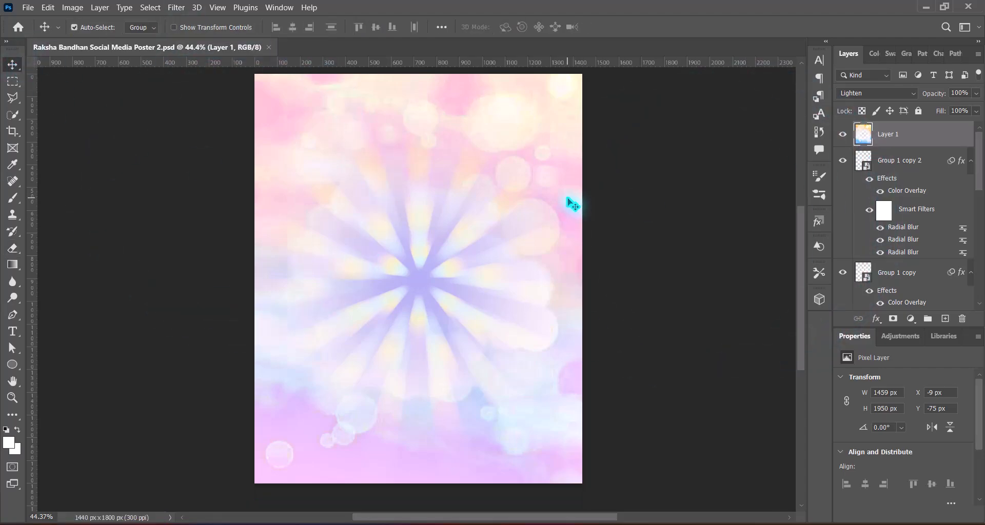
key("ctrl+v")
right_click(900, 135)
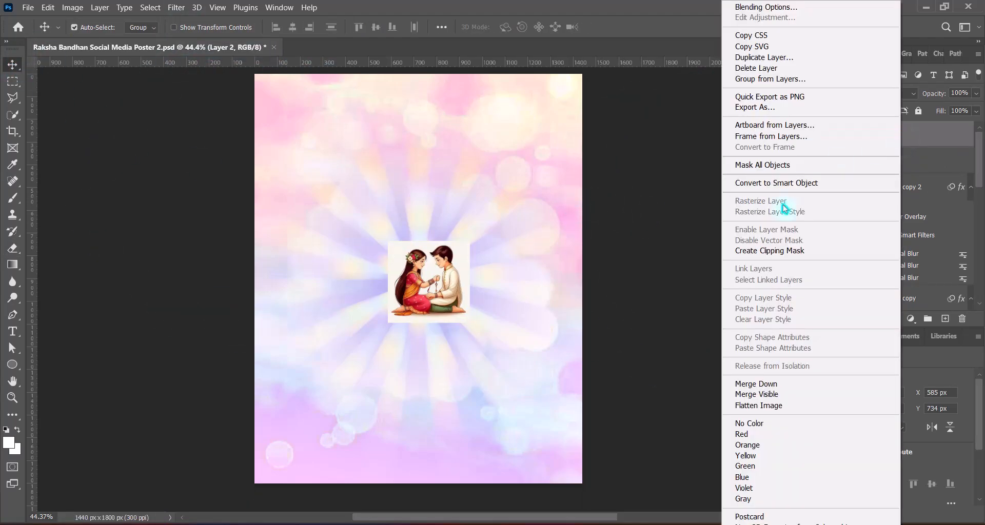
left_click(779, 183)
Step: Enlarge the sibling illustration to about 1002 × 1002 px and centre it on the poster
key("ctrl+t")
left_click_drag(428, 322, 424, 411)
left_click_drag(428, 241, 410, 183)
left_click_drag(482, 313, 471, 292)
key("Return")
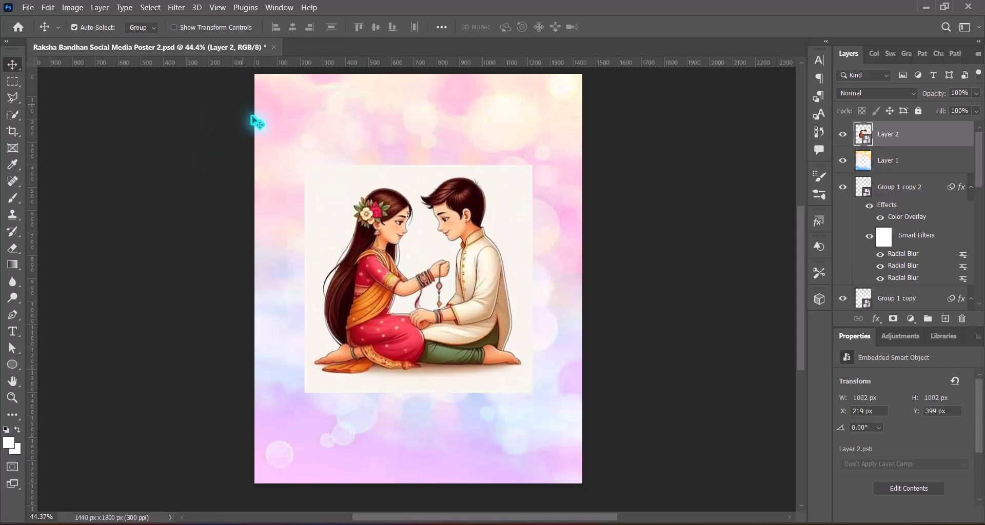
Step: Apply a Hue/Saturation adjustment to the sibling illustration with the Increase Saturation preset
left_click(72, 7)
mouse_move(90, 37)
left_click(232, 102)
left_click(451, 109)
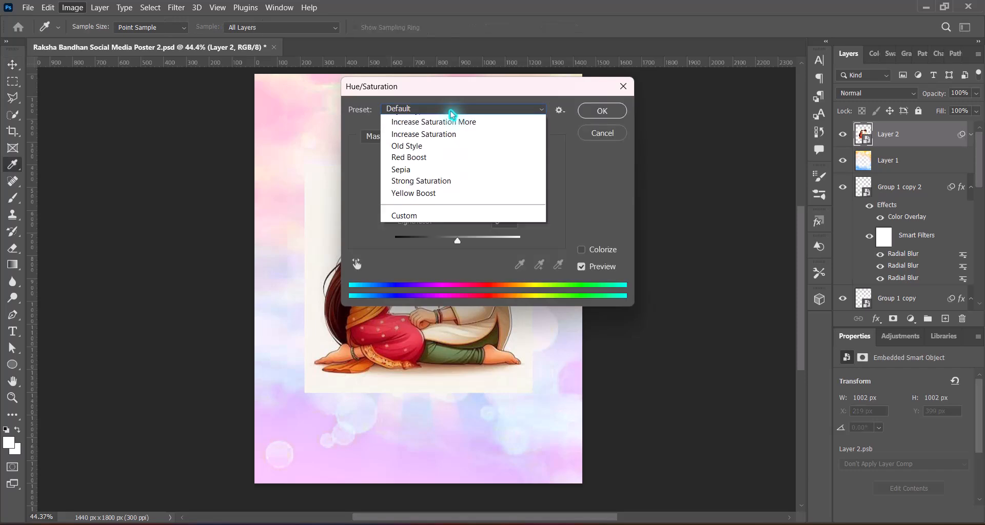
left_click(441, 136)
left_click(601, 111)
Step: Add a Levels adjustment to the sibling illustration, trying Increase Contrast 3 before applying the Increase Contrast 1 preset
left_click(72, 7)
mouse_move(90, 38)
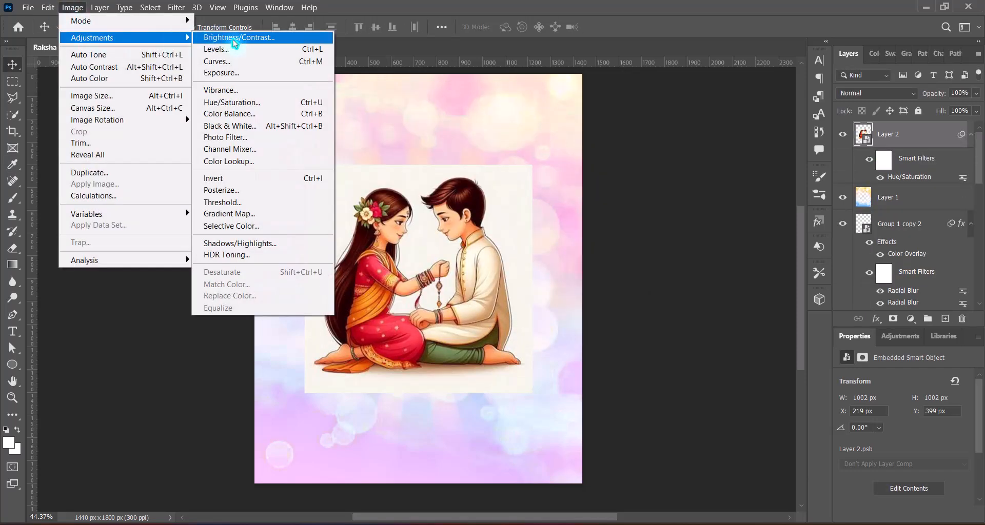
left_click(215, 49)
left_click(674, 92)
left_click(668, 163)
left_click(667, 93)
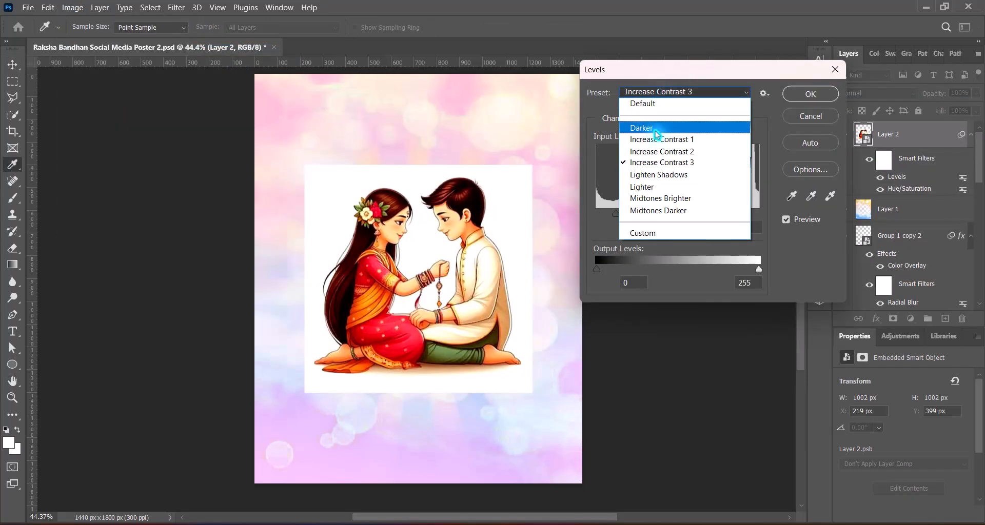
left_click(658, 140)
left_click(796, 93)
Step: Set the sibling illustration's blend mode to Linear Burn
key("v")
left_click(877, 93)
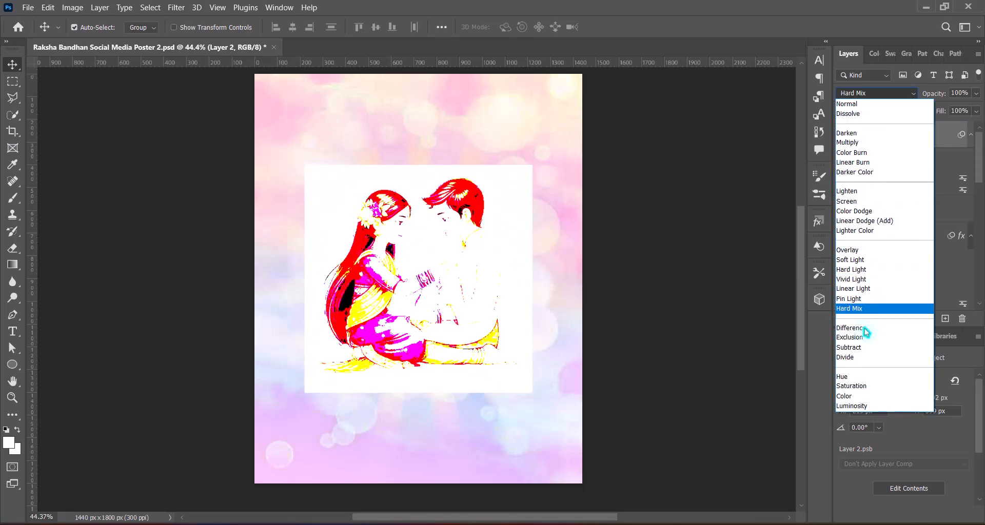
left_click(855, 166)
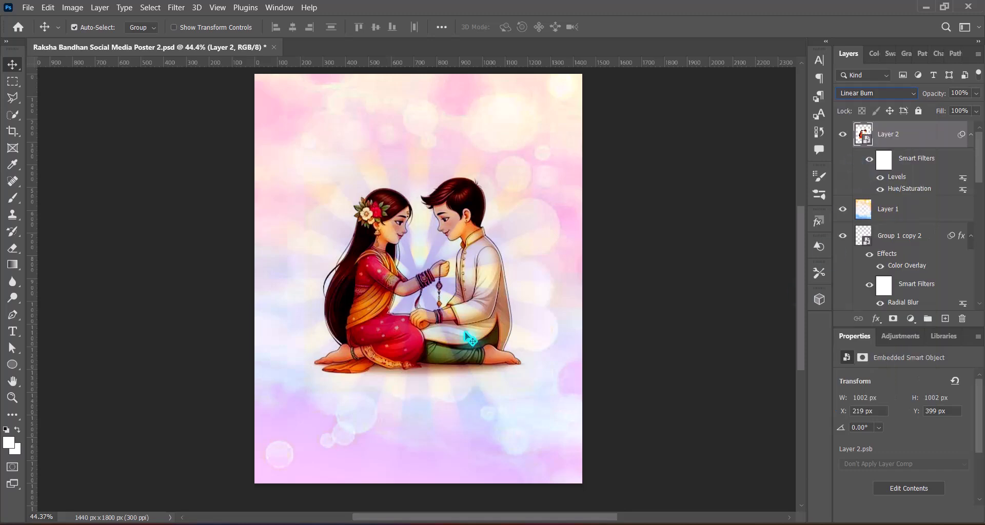
Step: Add a second Levels adjustment to Layer 2, comparing Increase Contrast 2, Lighter and Midtones Darker before applying the Midtones Brighter preset
left_click(72, 7)
mouse_move(97, 36)
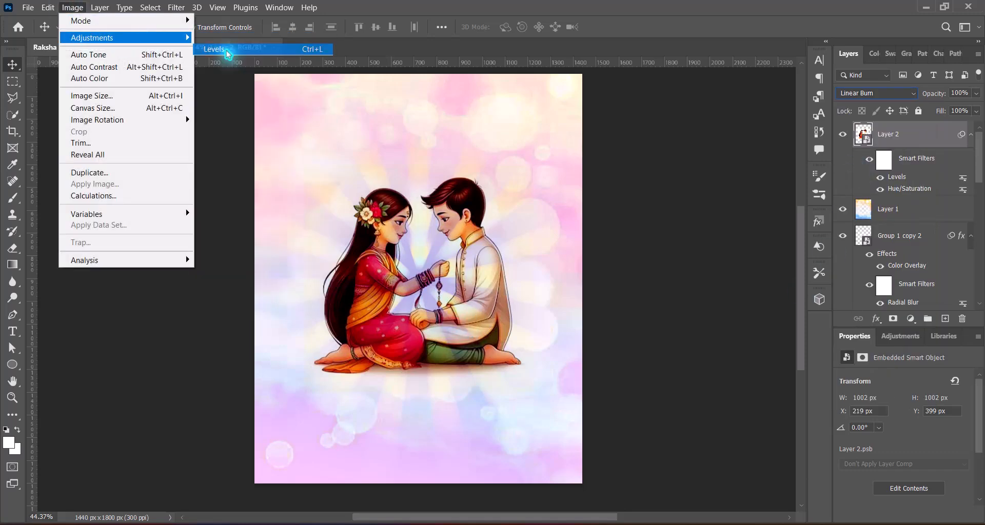
left_click(220, 50)
left_click(659, 159)
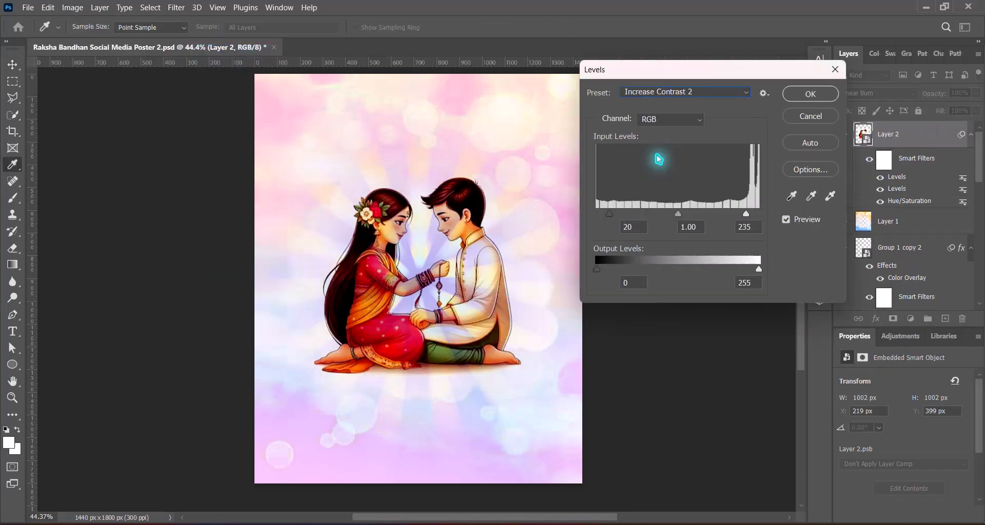
left_click(653, 92)
left_click(651, 192)
left_click(659, 93)
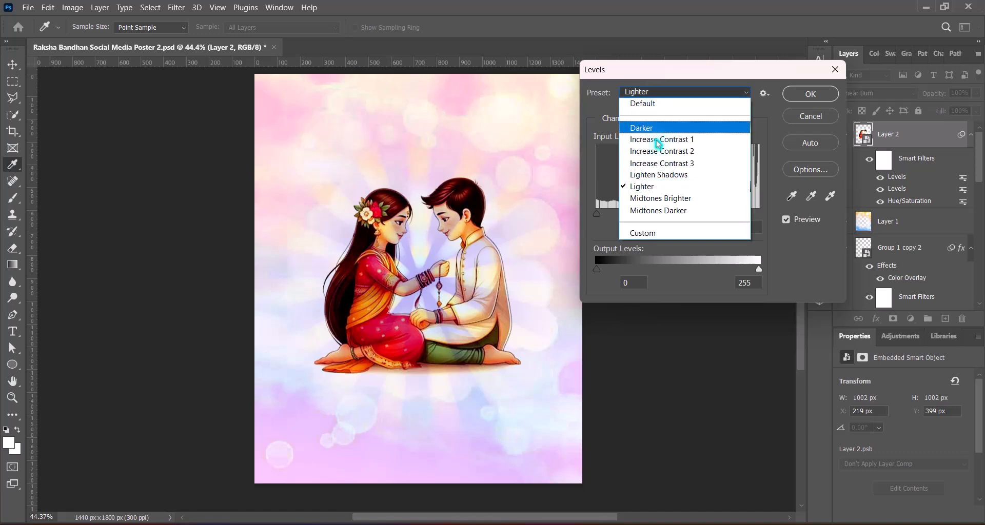
left_click(659, 202)
left_click(654, 93)
left_click(658, 215)
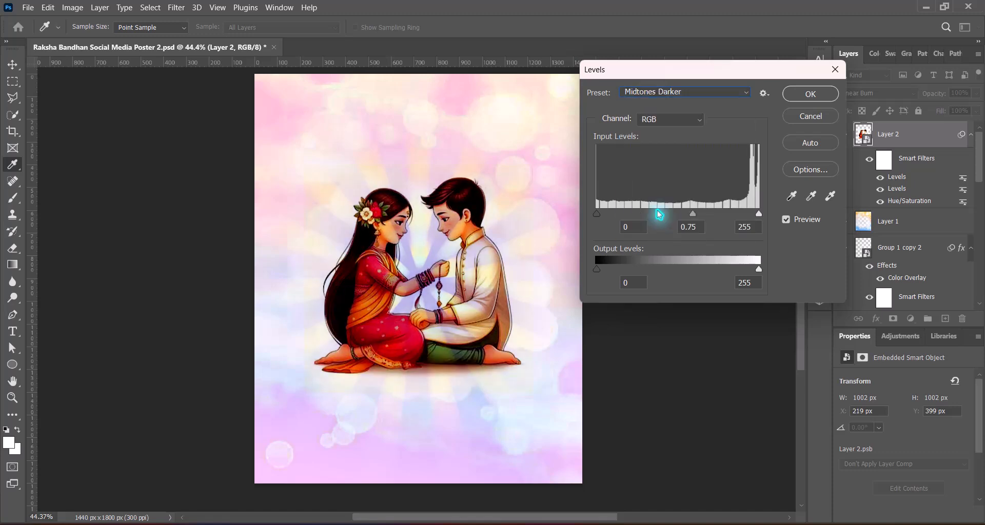
left_click(659, 92)
left_click(655, 103)
left_click(655, 93)
left_click(659, 200)
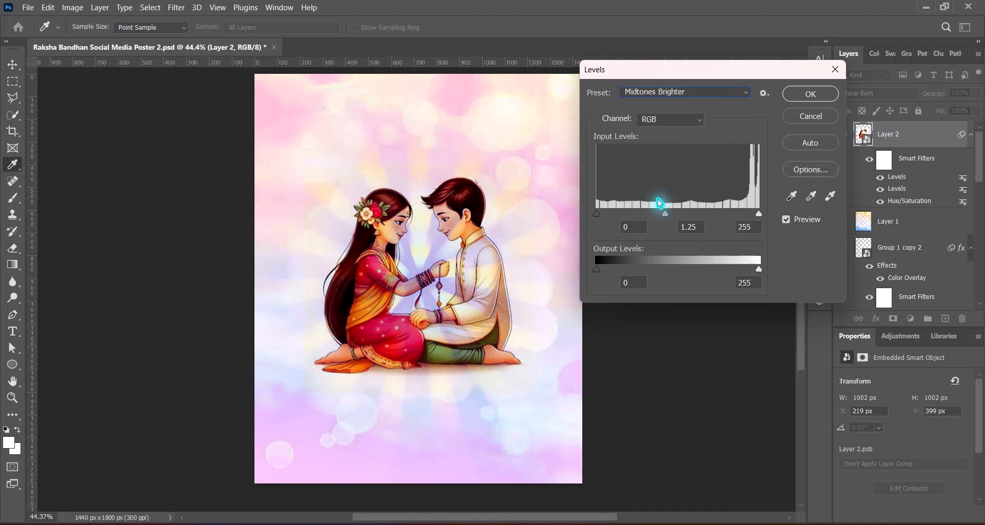
left_click(809, 95)
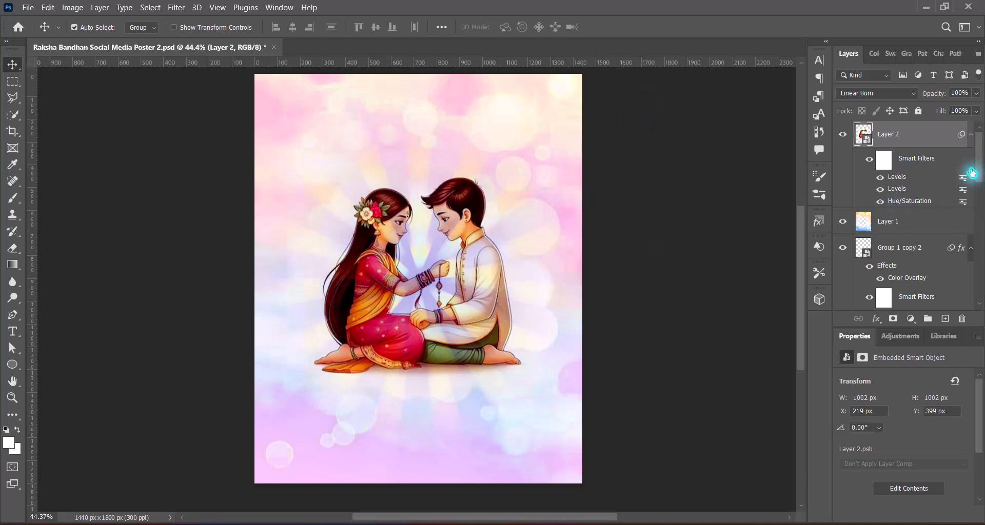
Step: Erase more of Layer 1 over the burst with the 1600 px eraser
left_click(891, 224)
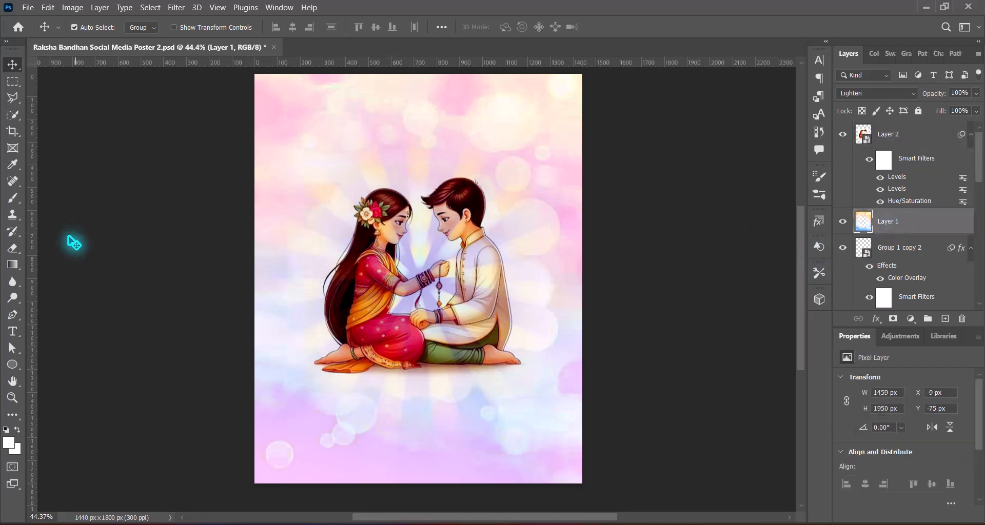
key("e")
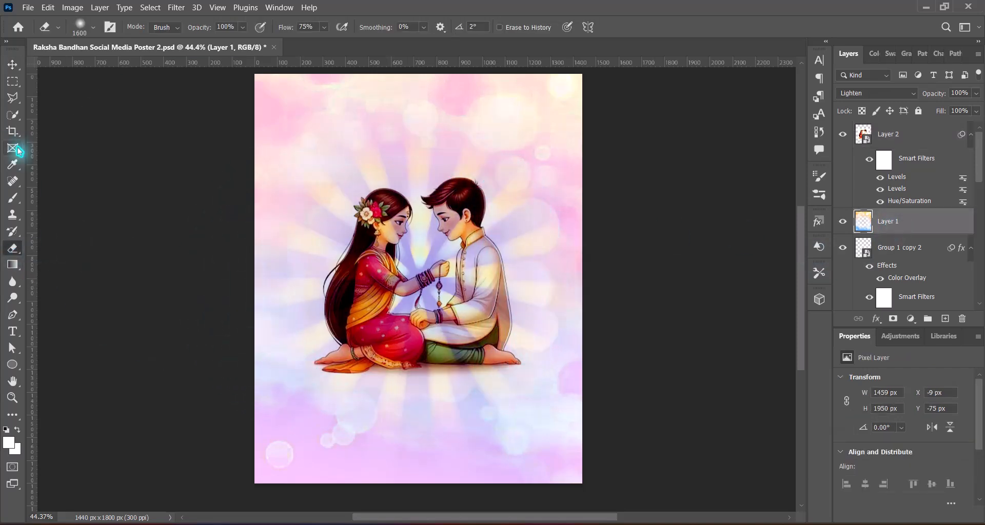
left_click(13, 66)
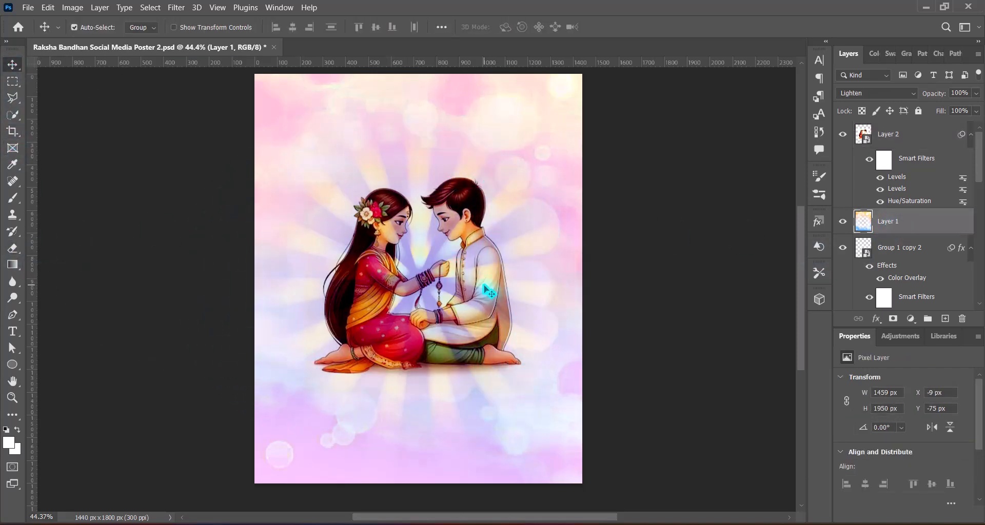
Step: Add a new layer above Layer 1 and paint a soft white glow behind the siblings with an 1100 px brush, after trying other sizes
left_click(949, 321)
left_click(13, 198)
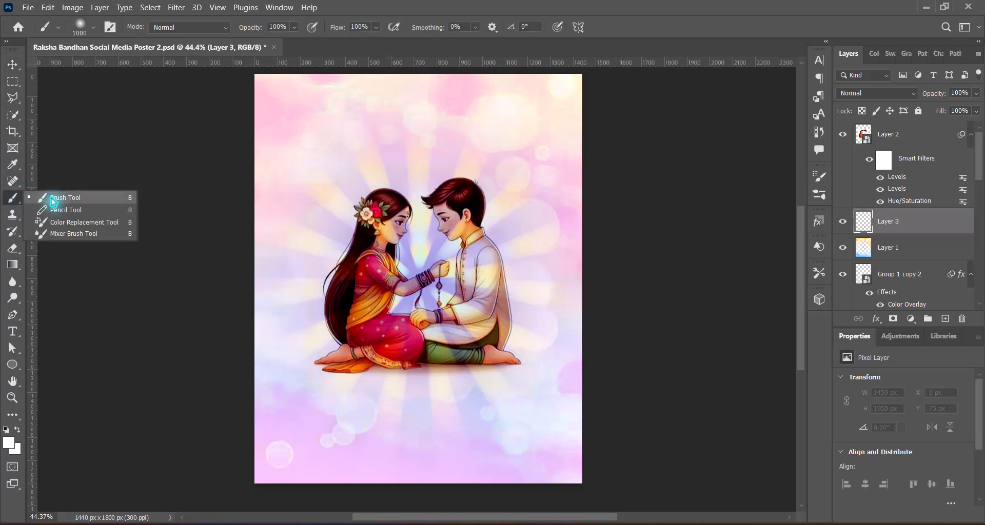
left_click(62, 193)
left_click(423, 272)
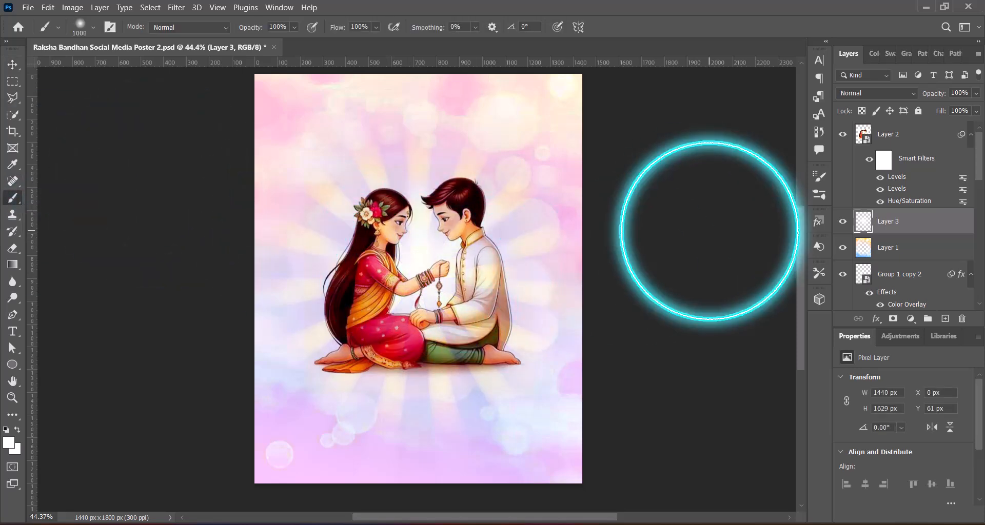
key("ctrl+z")
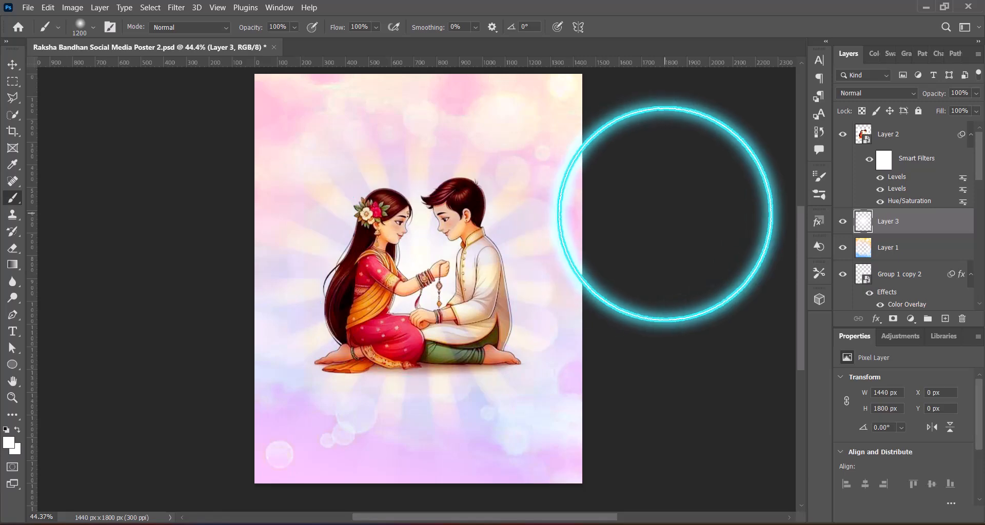
key("bracketleft")
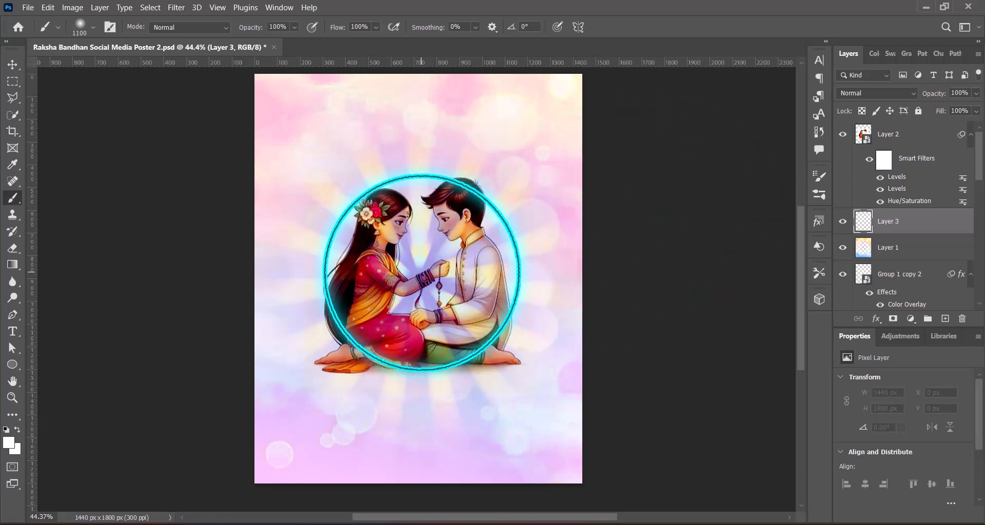
left_click(418, 273)
key("v")
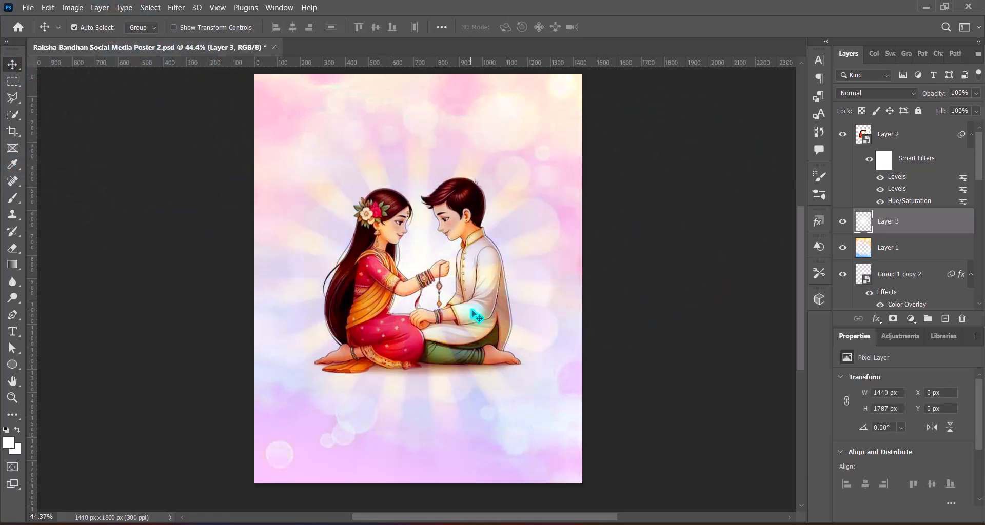
Step: Enlarge the sibling illustration to about 1236 × 1236 px, keeping it centred on the poster
left_click(469, 309)
key("ctrl+t")
key("Return")
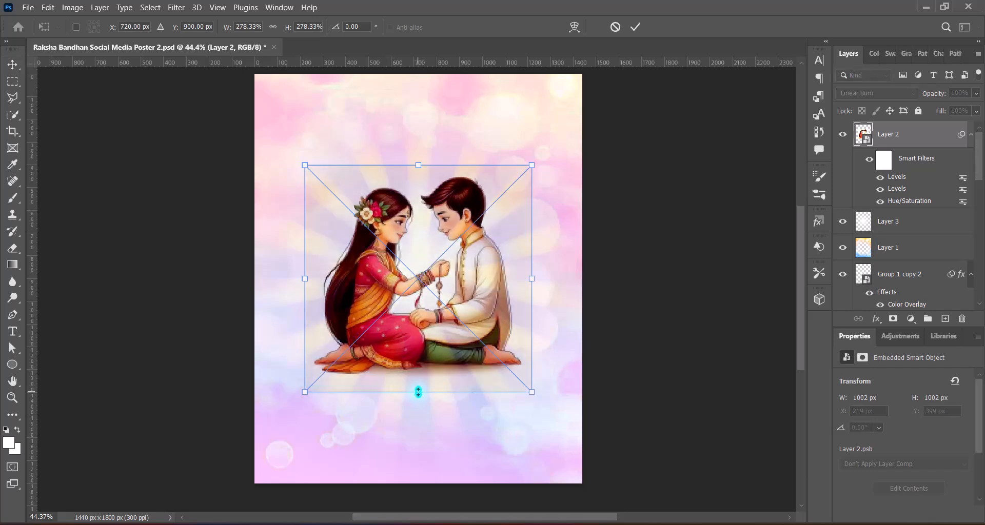
left_click_drag(418, 164, 418, 151)
left_click_drag(480, 319, 473, 300)
key("Return")
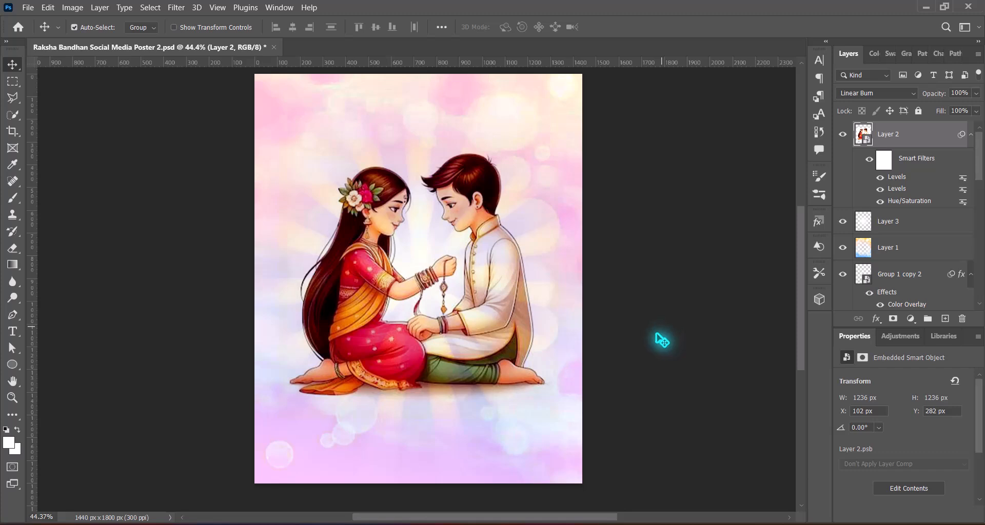
Step: Move the burst layers Group 1 copy 2, Group 1 copy and Group 1 above Layer 1 in the layer stack
left_click(905, 254)
left_click(904, 275)
left_click_drag(898, 212, 893, 176)
left_click_drag(982, 186, 981, 206)
left_click_drag(895, 251, 892, 199)
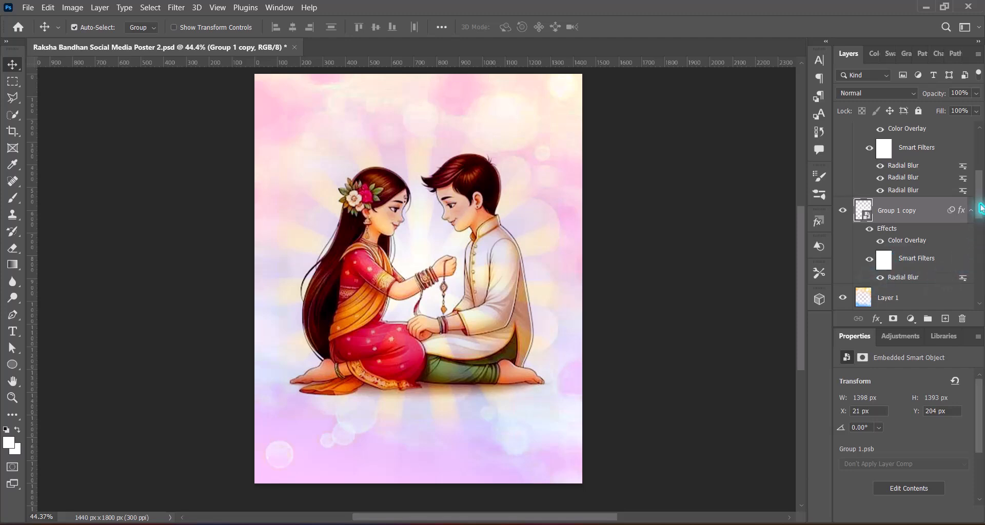
left_click_drag(981, 207, 981, 225)
left_click_drag(881, 264, 886, 188)
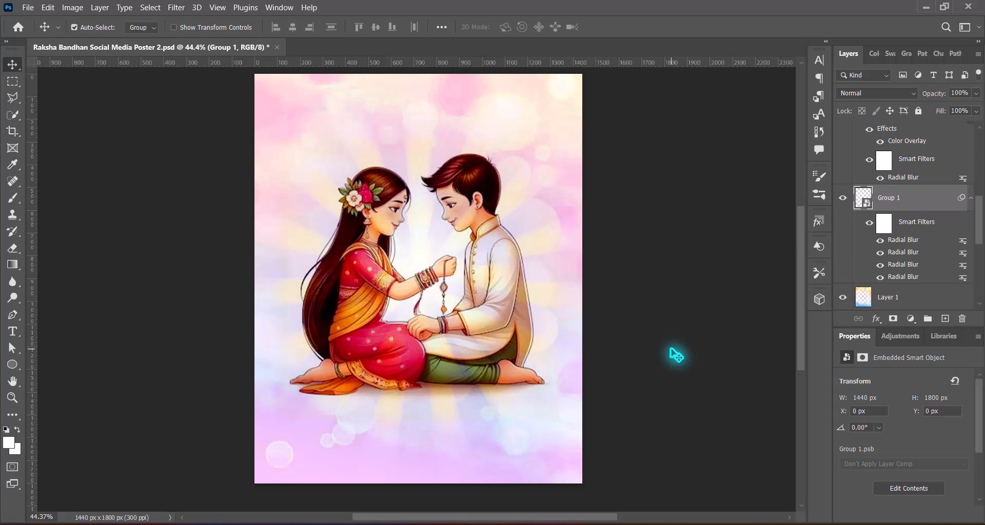
Step: Erase the clouds and bokeh of Layer 1 around the siblings with an eraser enlarged beyond 1600 px
left_click(910, 300)
left_click(13, 248)
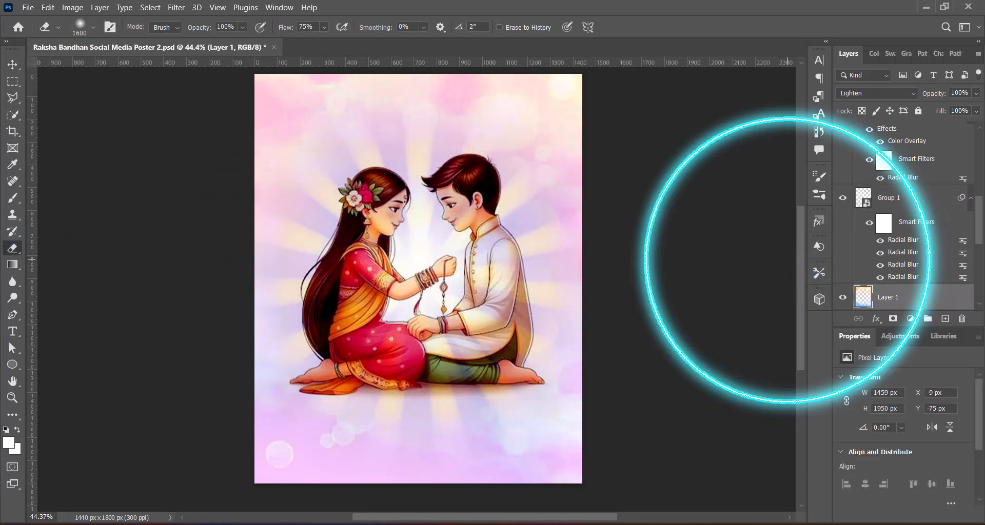
key("bracketright")
key("bracketright")
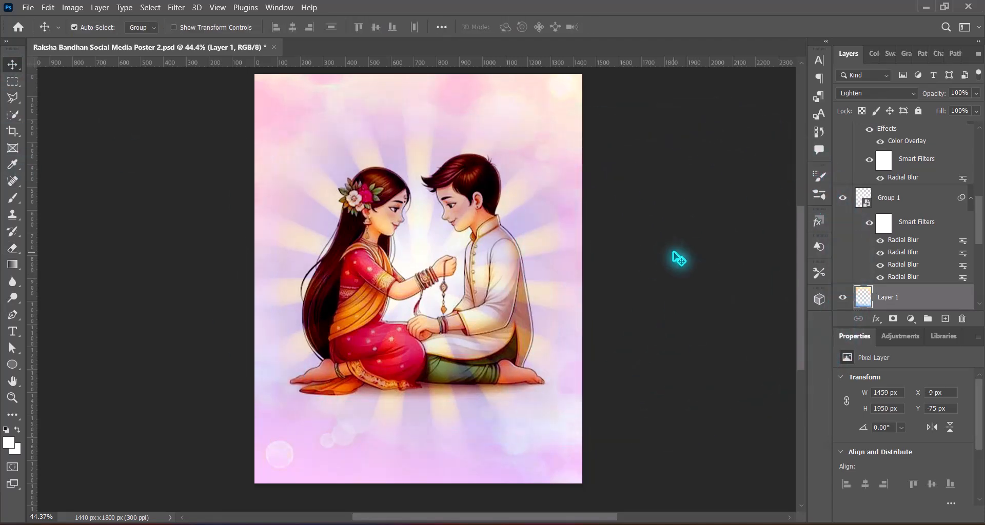
Step: Try enlarging the white glow on Layer 3 to 1893 × 2349 px and undo the change
scroll(982, 209, "up", 5)
left_click(902, 221)
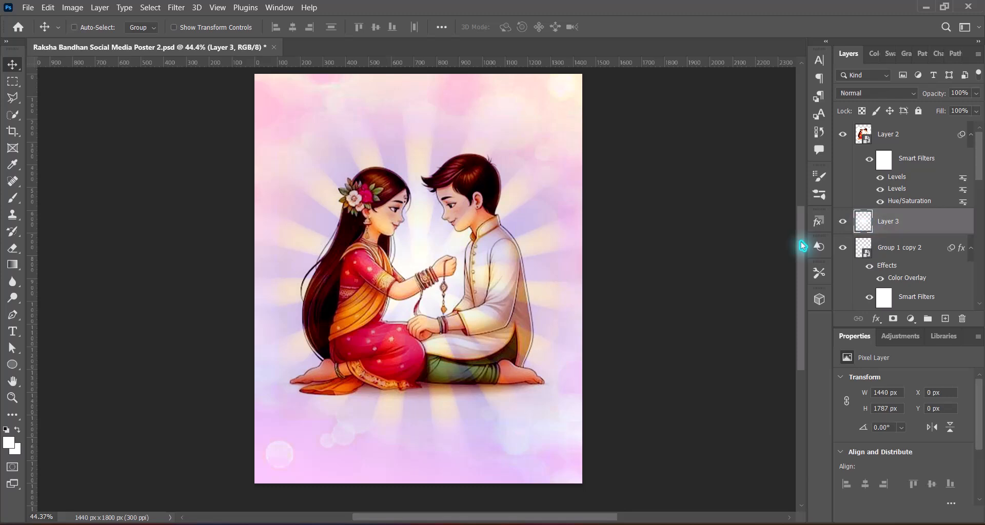
key("ctrl+t")
mouse_move(418, 480)
left_mouse_down()
mouse_move(413, 517)
mouse_move(420, 466)
left_mouse_up()
scroll(635, 386, "up", 4)
scroll(435, 382, "down", 1)
left_click_drag(434, 382, 434, 329)
left_click_drag(598, 296, 669, 294)
left_click_drag(495, 308, 460, 307)
key("Return")
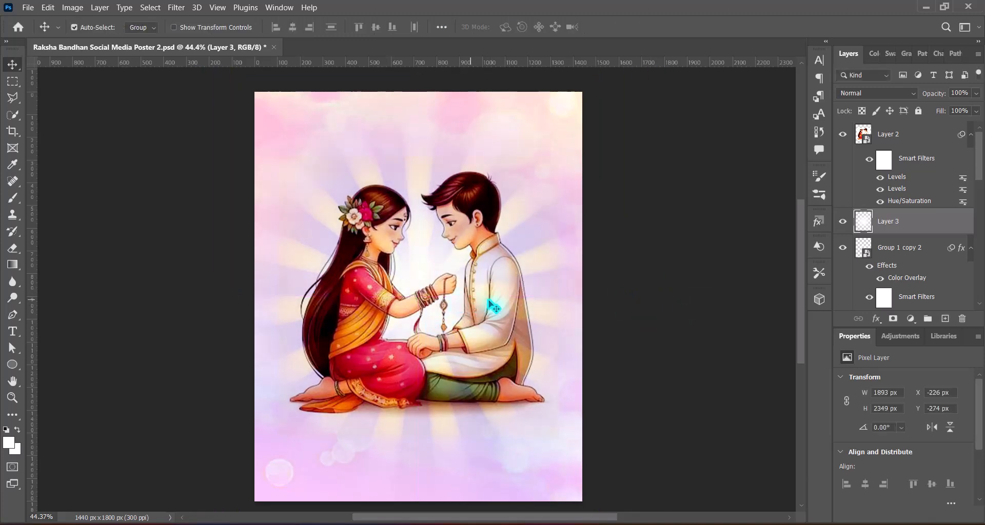
key("ctrl+z")
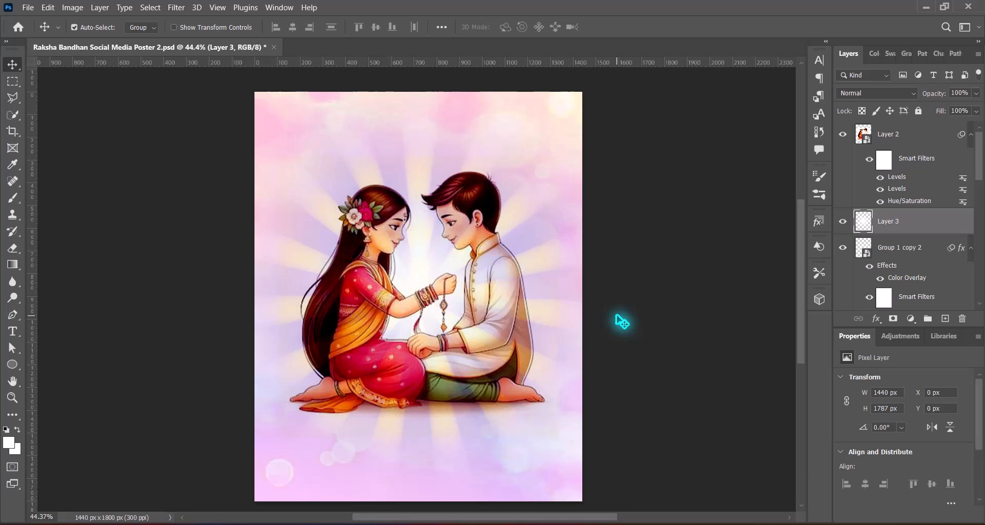
key("ctrl+z")
scroll(622, 323, "down", 2)
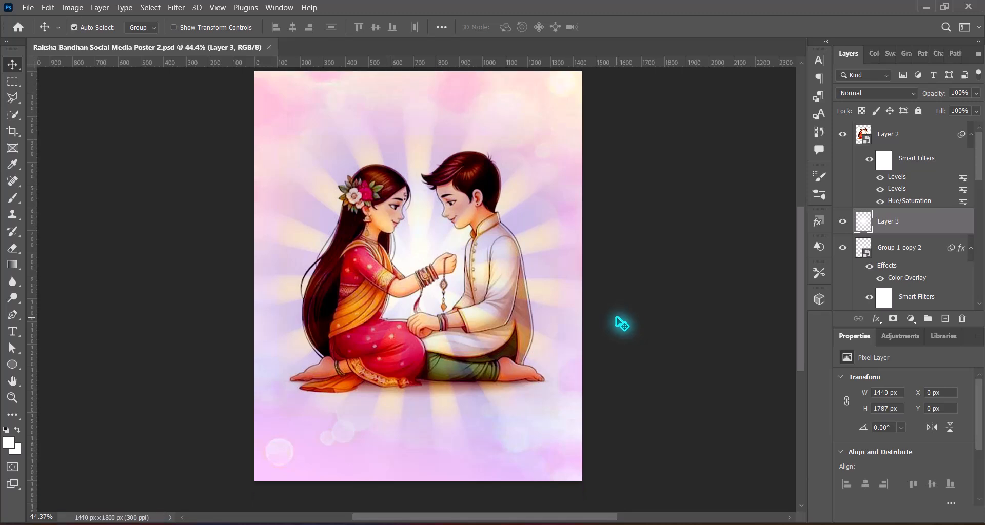
Step: Add a new layer above Layer 3 and paint one soft black spot over the siblings' laps with an 1100 px brush
left_click(944, 318)
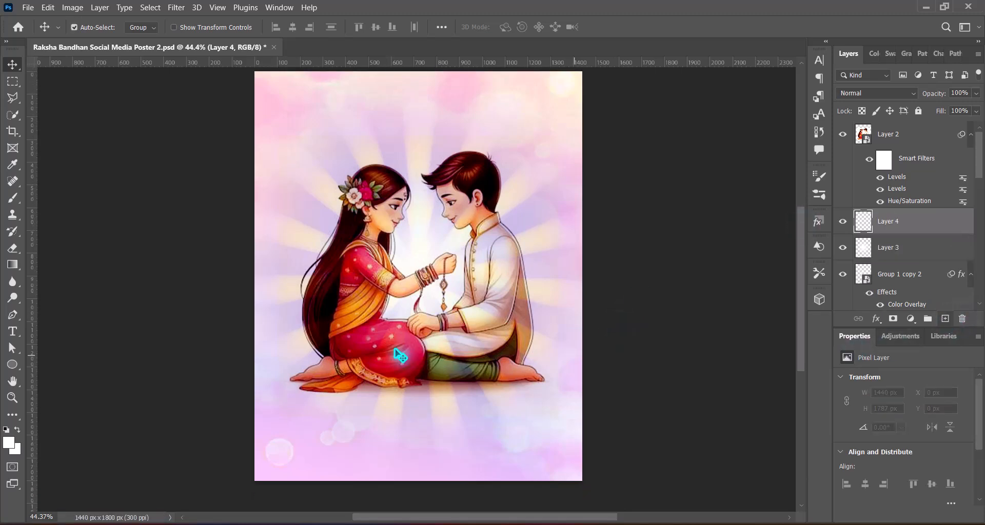
left_click(13, 114)
left_click(7, 430)
left_click(12, 198)
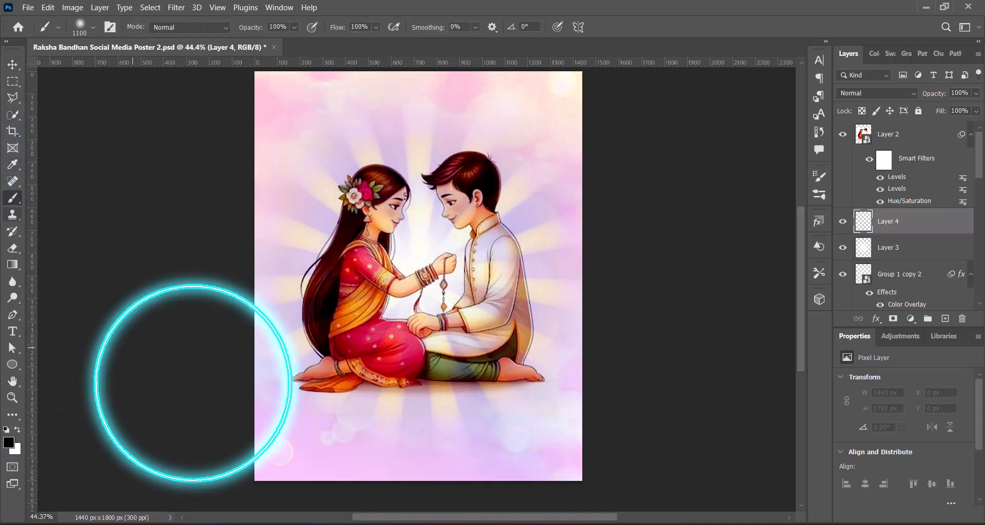
left_click(414, 359)
left_click(13, 65)
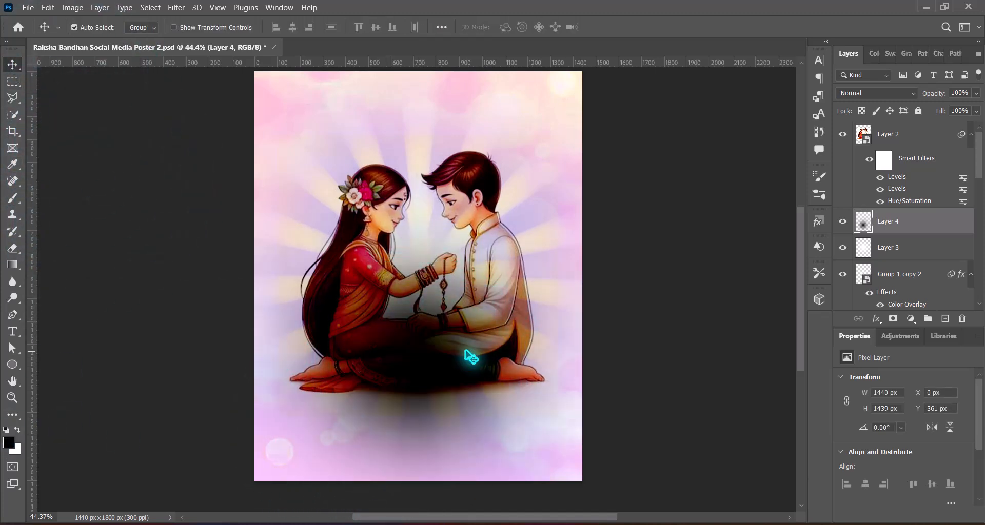
Step: Flatten and widen the black spot into a ground shadow of 3146 × 170 px, placed beneath the siblings
key("ctrl+t")
left_click_drag(418, 153, 417, 433)
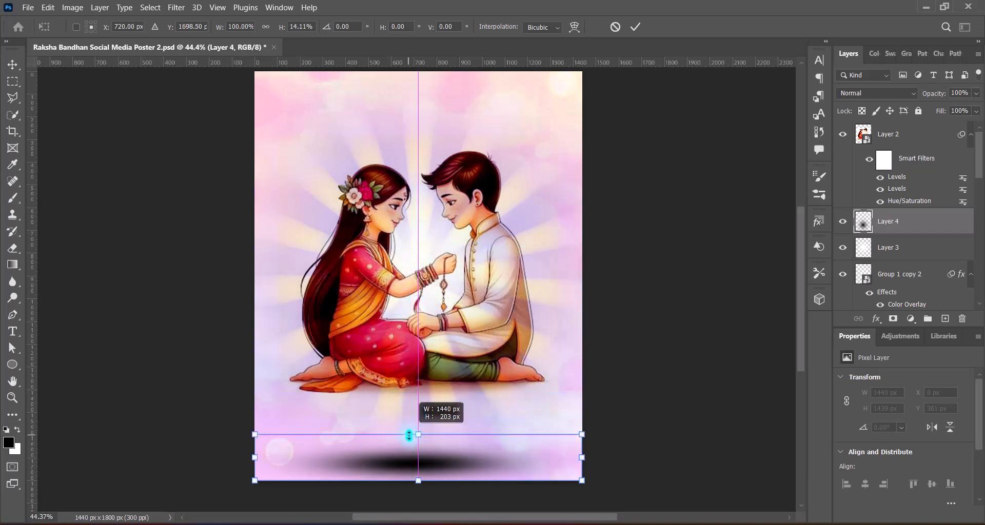
left_click_drag(399, 470, 403, 396)
left_click_drag(413, 362, 413, 369)
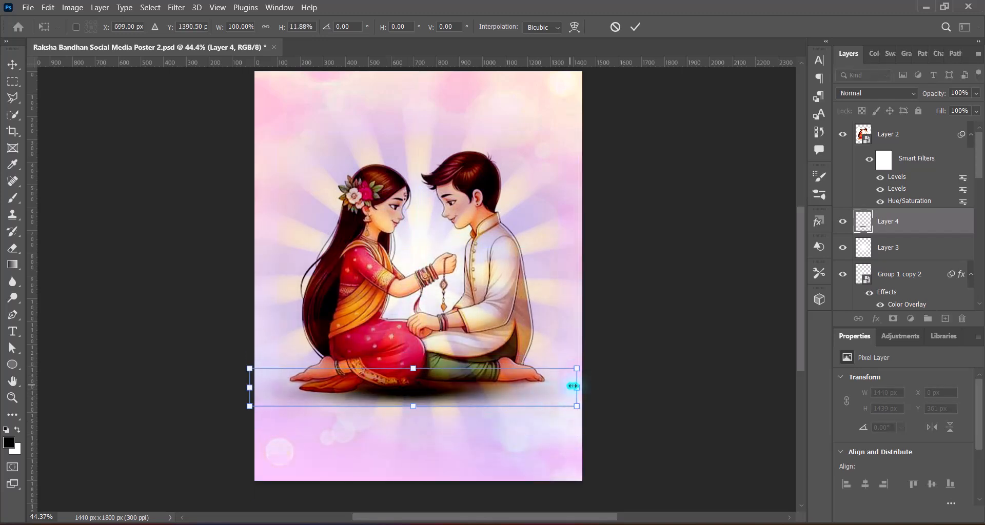
left_click_drag(577, 385, 675, 388)
left_click_drag(250, 388, 123, 388)
left_click_drag(675, 387, 774, 387)
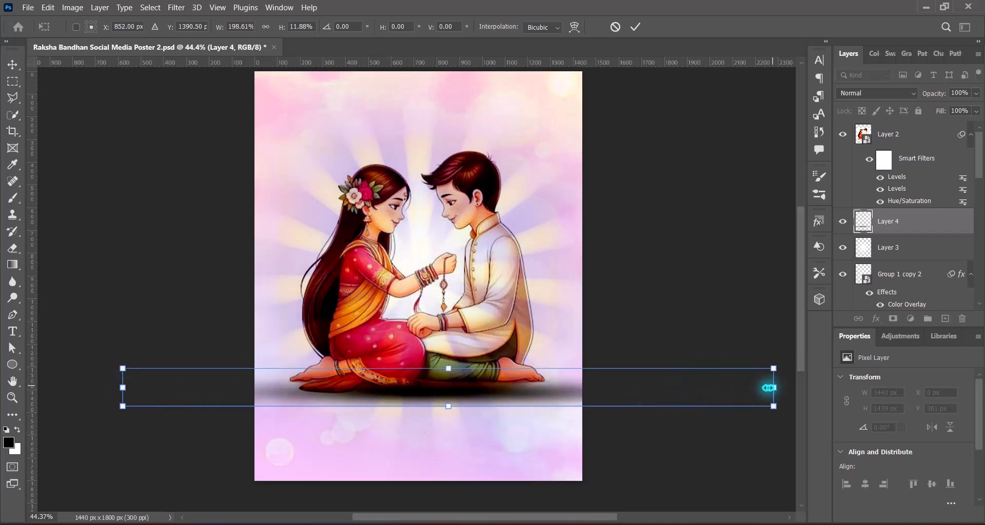
left_click_drag(106, 390, 44, 389)
left_click_drag(417, 395, 425, 393)
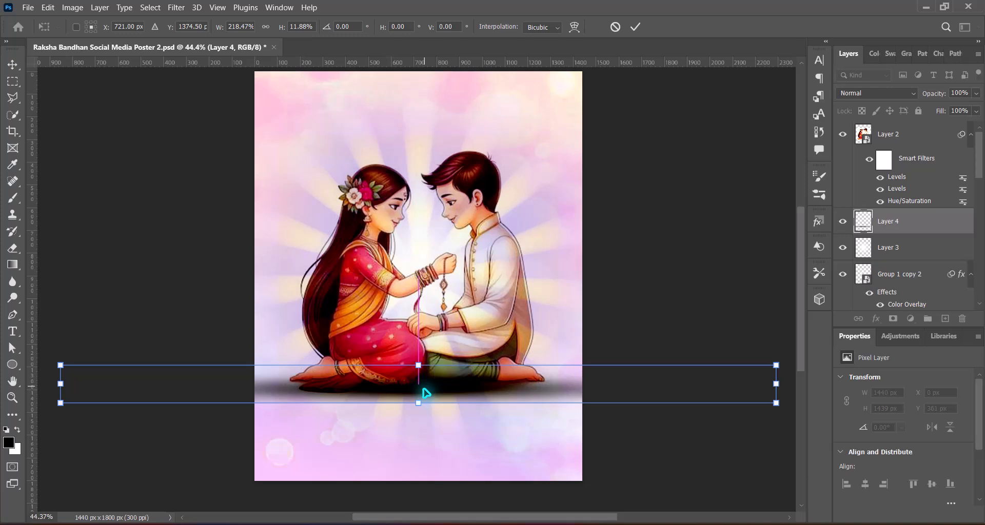
key("Return")
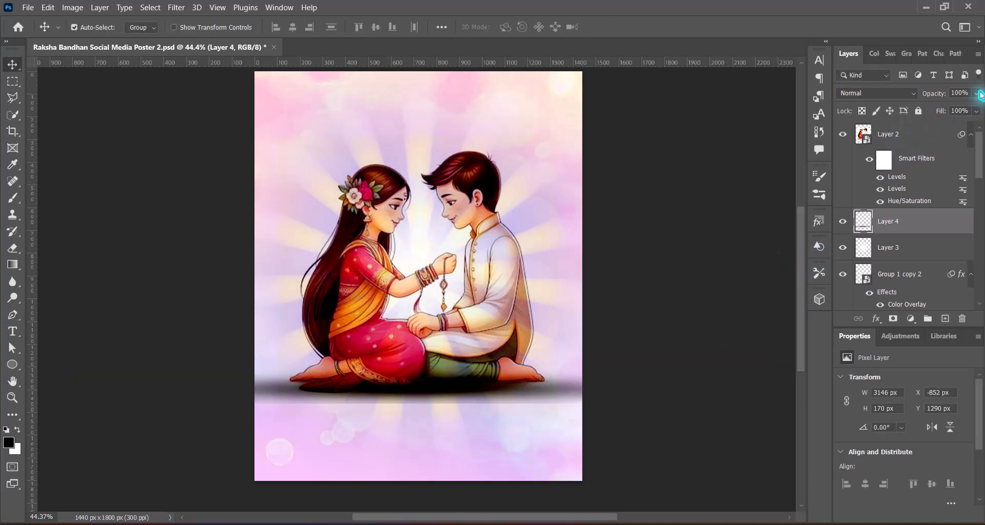
Step: Lower the opacity of the Layer 4 shadow to 39%
left_click_drag(942, 115, 942, 115)
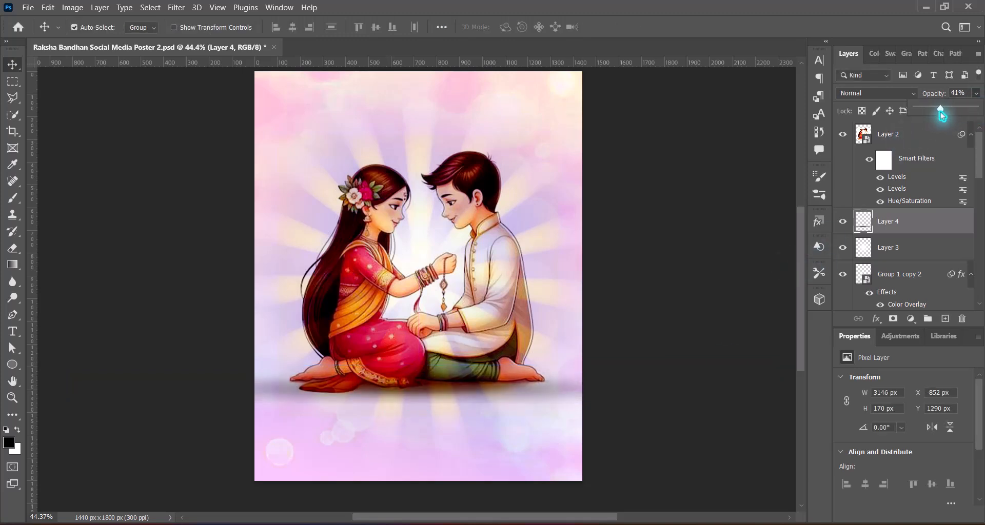
left_click(940, 92)
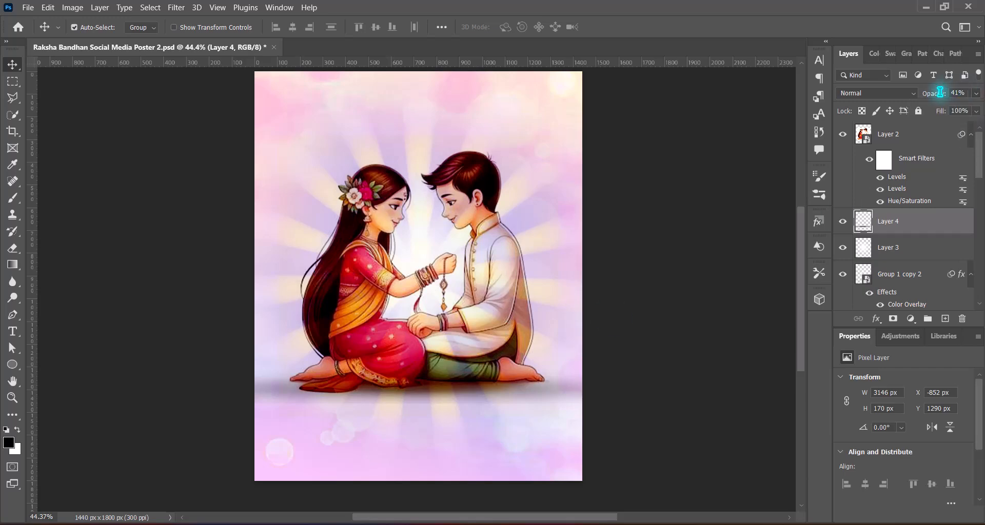
type("39")
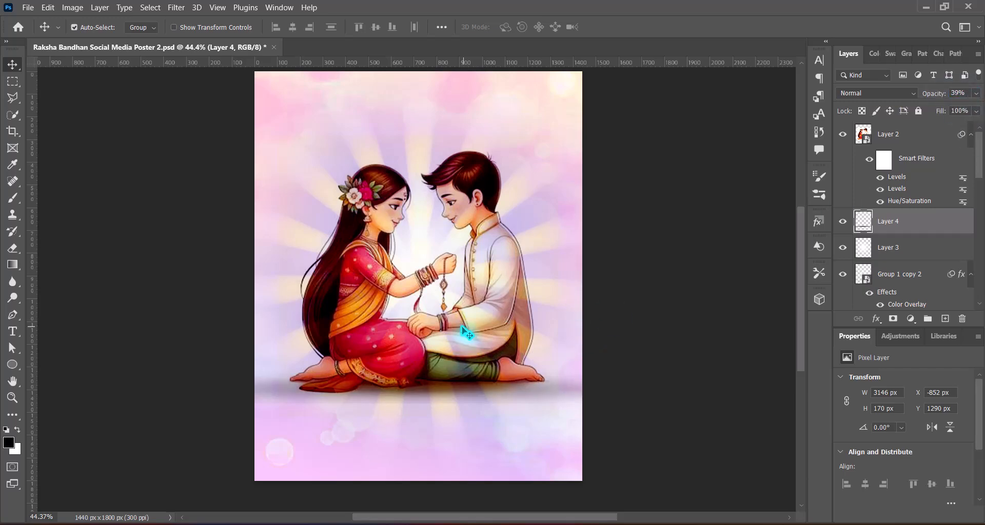
Step: Rasterize the sibling illustration on Layer 2 and reduce the eraser size to 150 px
right_click(889, 134)
left_click(808, 264)
left_click(12, 248)
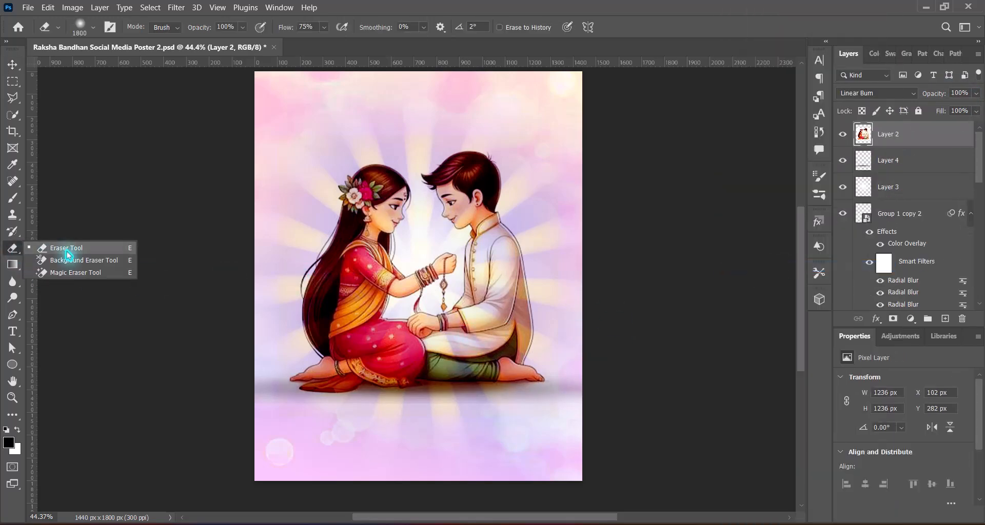
left_click(67, 251)
key("bracketleft")
key("bracketleft")
key("bracketleft")
key("bracketleft")
key("bracketleft")
key("bracketleft")
key("bracketleft")
key("bracketleft")
key("bracketleft")
key("bracketleft")
key("bracketleft")
key("bracketleft")
key("bracketleft")
key("bracketleft")
key("bracketleft")
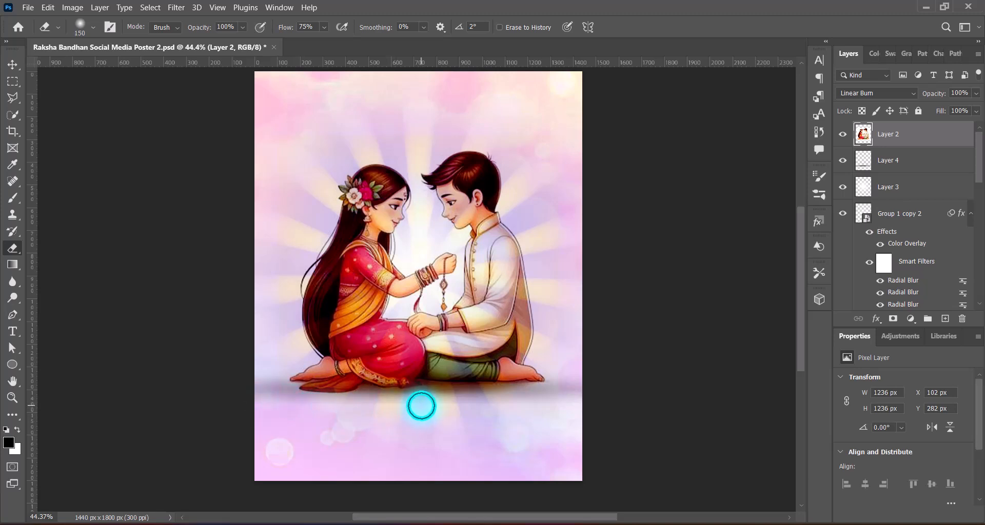
left_click(13, 65)
Step: Flip the Layer 4 shadow vertically and enlarge it to 3688 × 199 px, placed slightly lower beneath the siblings
left_click(842, 161)
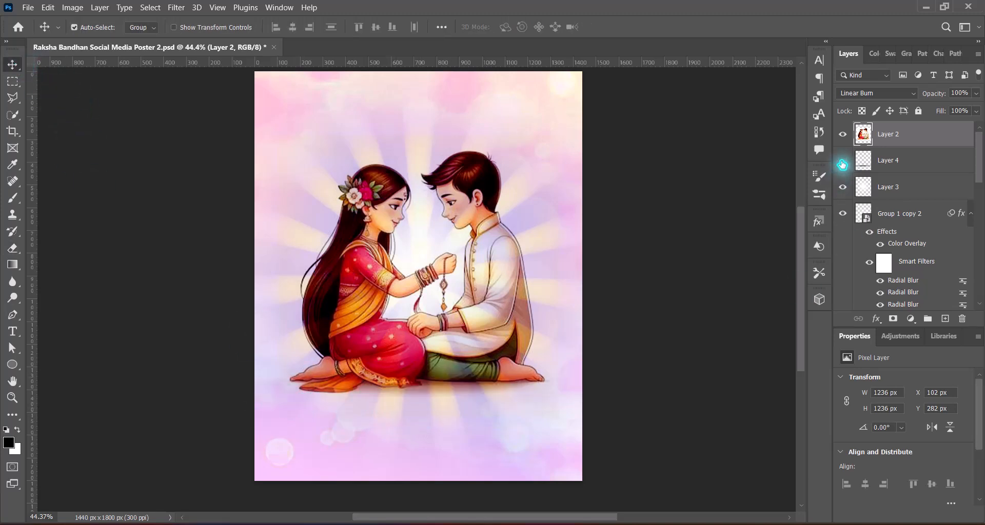
left_click(842, 161)
left_click(903, 161)
key("ctrl+t")
right_click(446, 389)
left_click(460, 381)
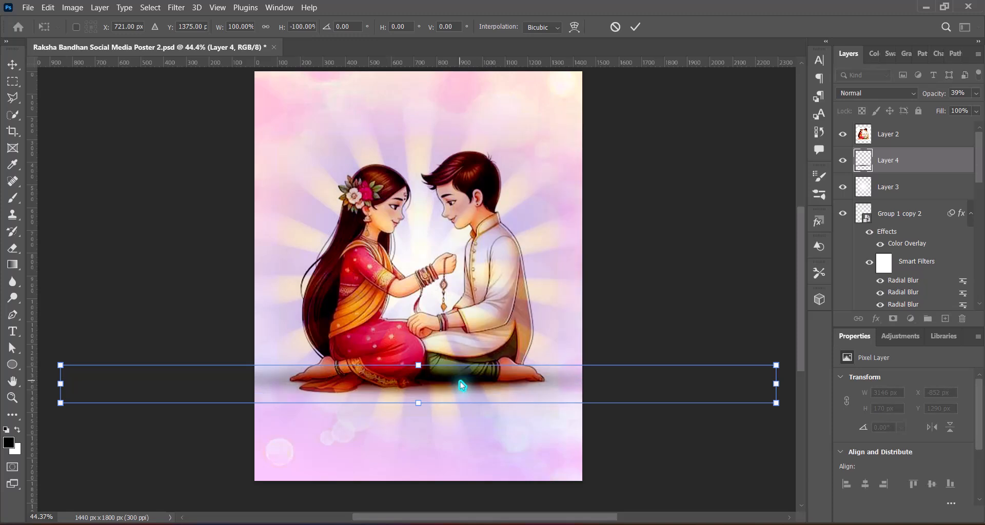
left_click_drag(451, 371, 448, 387)
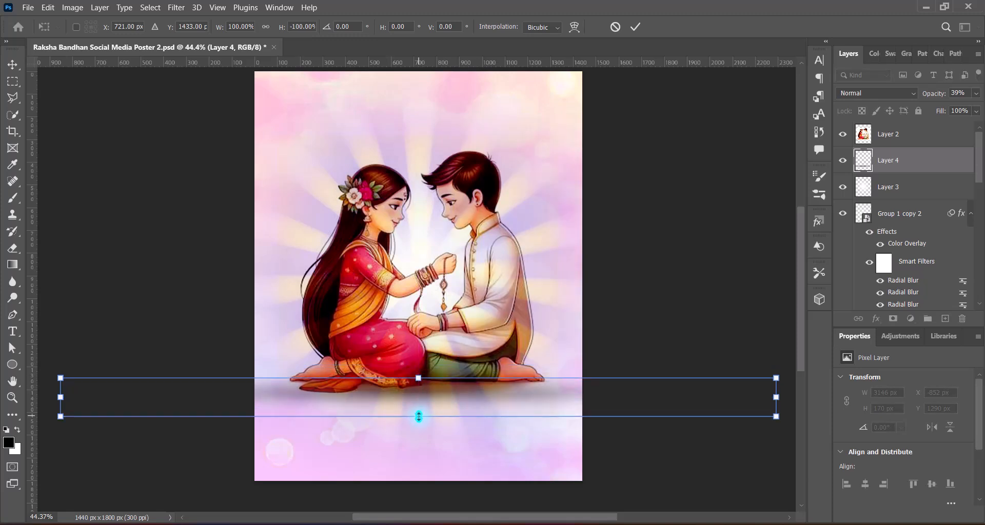
left_click_drag(420, 416, 428, 387)
key("Return")
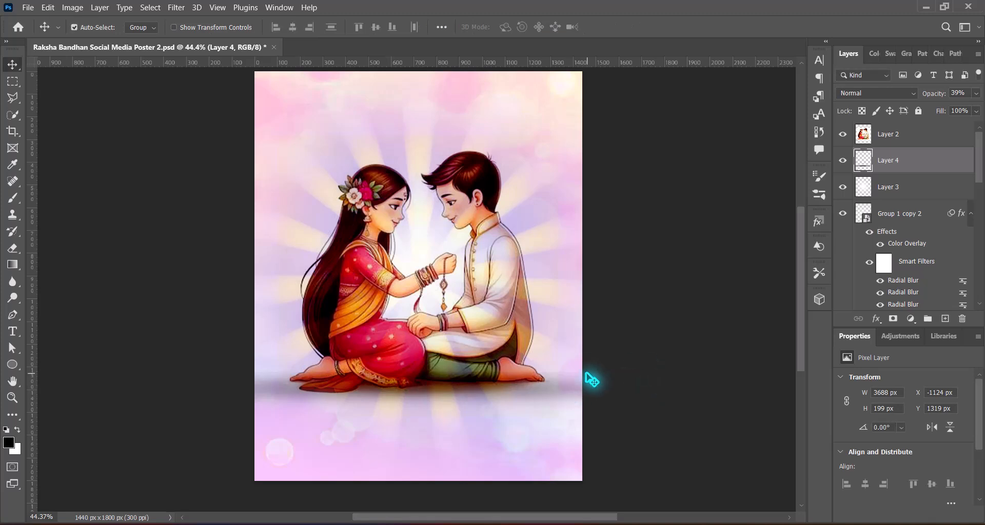
left_click_drag(584, 374, 580, 378)
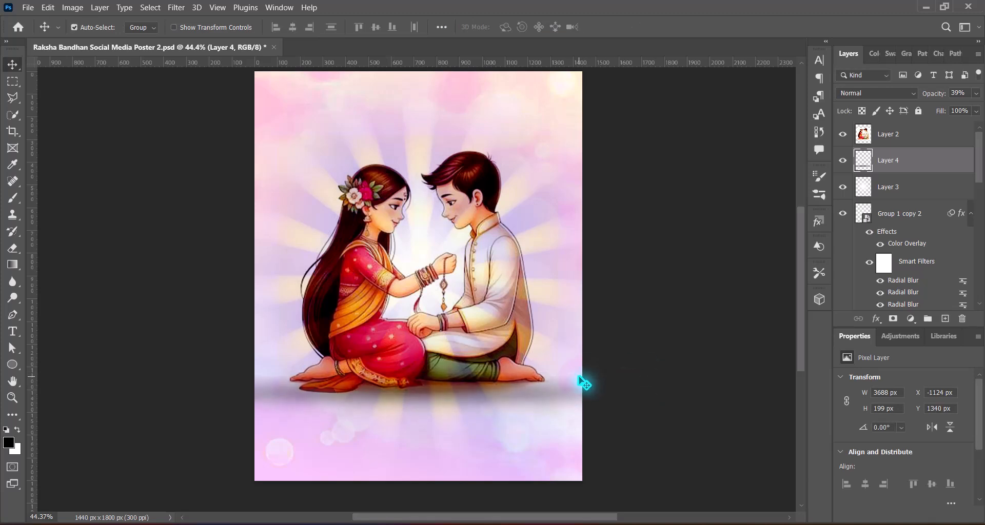
left_click(637, 389)
Step: Scale the sibling illustration on Layer 2 down to 93.61% and centre it on the poster
left_click(488, 254)
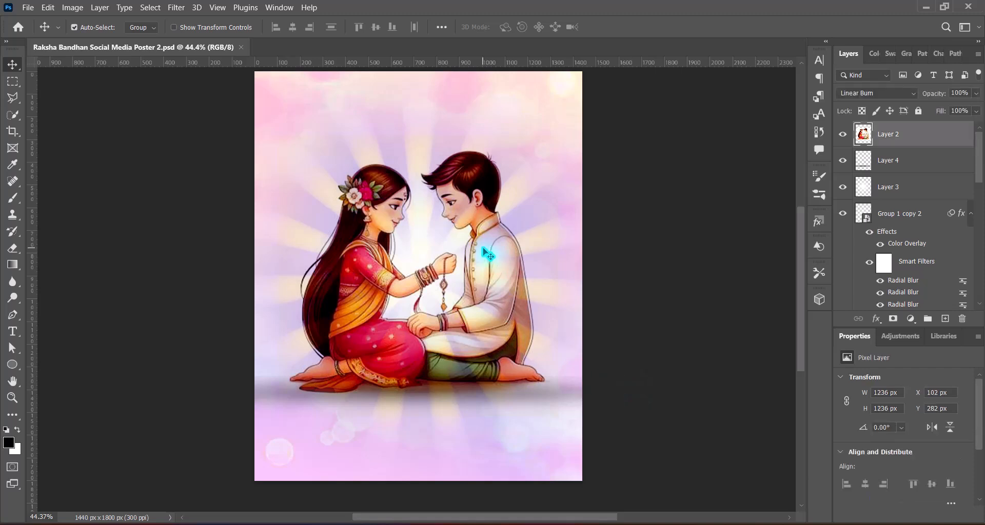
key("ctrl+t")
left_click_drag(418, 135, 417, 153)
left_click_drag(467, 317, 467, 308)
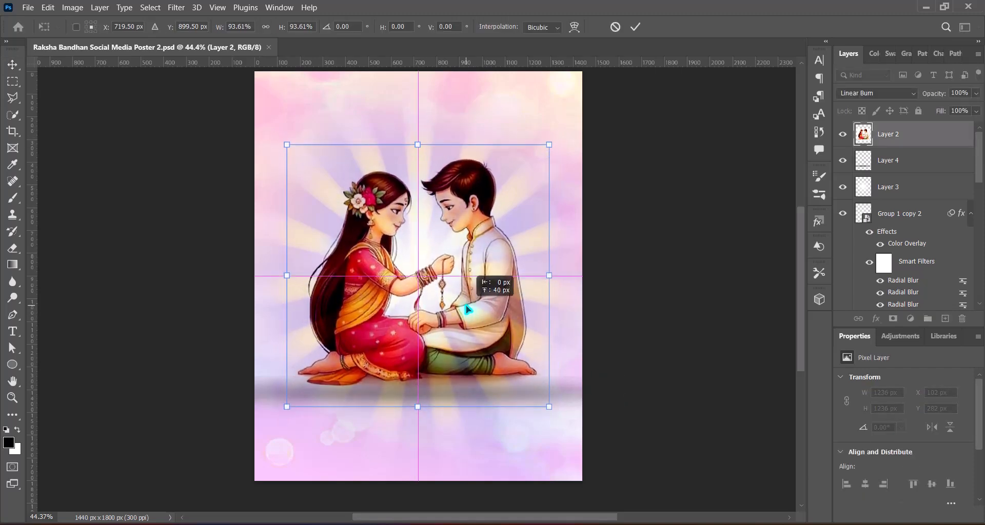
key("Return")
Step: Scale the Layer 4 shadow to 86.42% and raise it to meet the siblings' feet
left_click(891, 159)
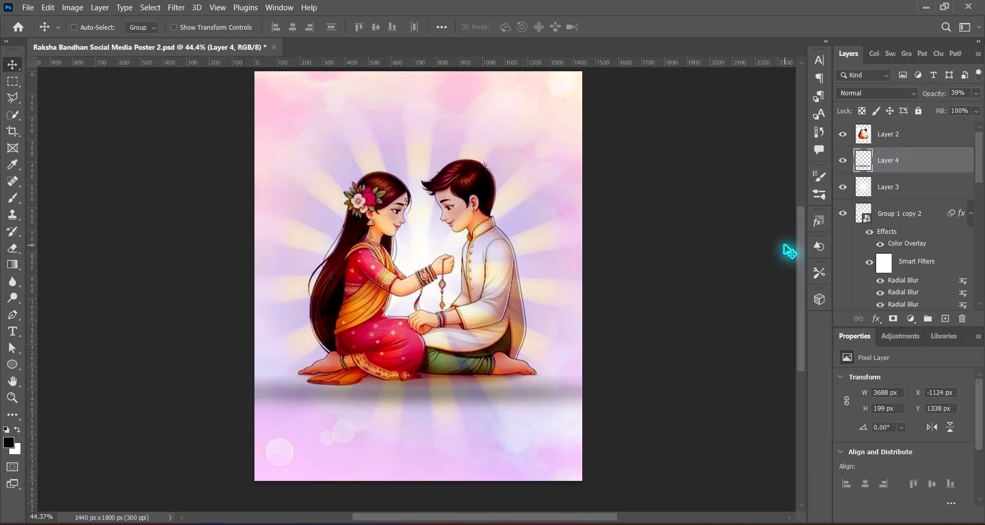
key("ctrl+t")
left_click_drag(418, 422, 418, 414)
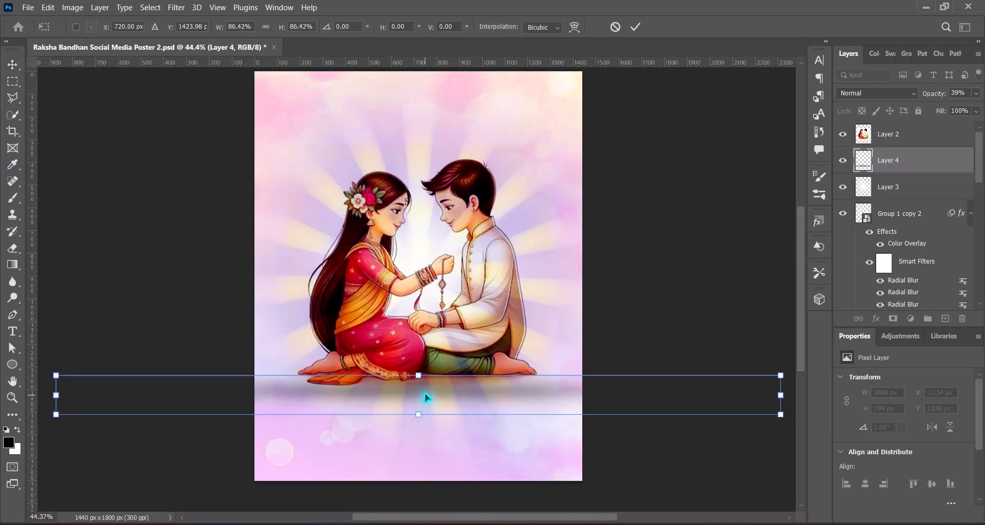
key("Up")
key("Up")
key("Up")
key("Up")
key("Up")
key("Up")
key("Up")
key("Up")
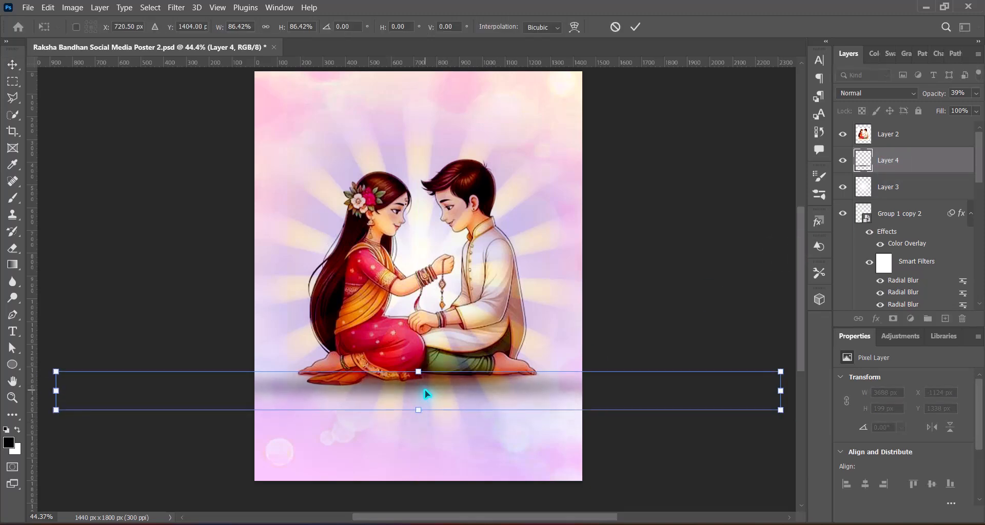
Step: Narrow the shadow from both ends to 2489 px wide, keeping it centred under the siblings
left_click_drag(60, 392, 122, 387)
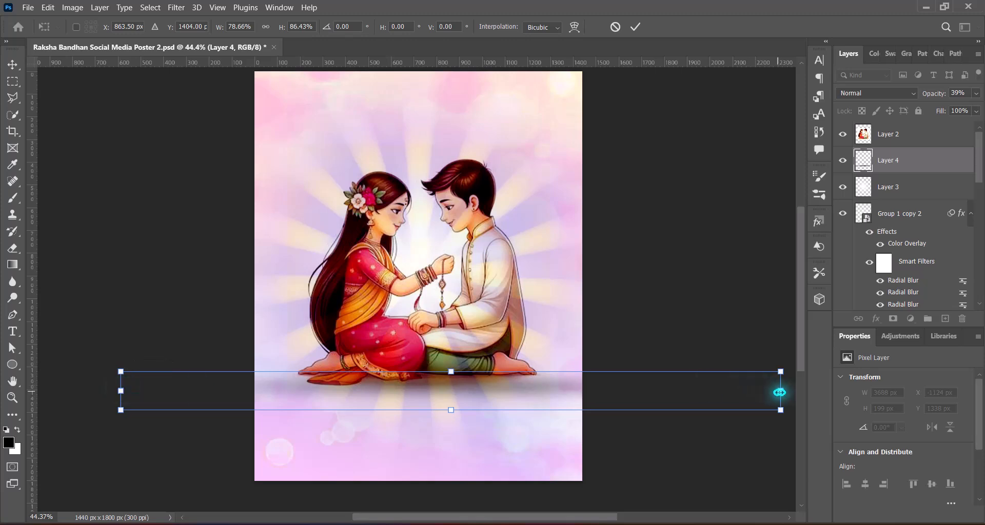
left_click_drag(779, 392, 688, 394)
double_click(418, 391)
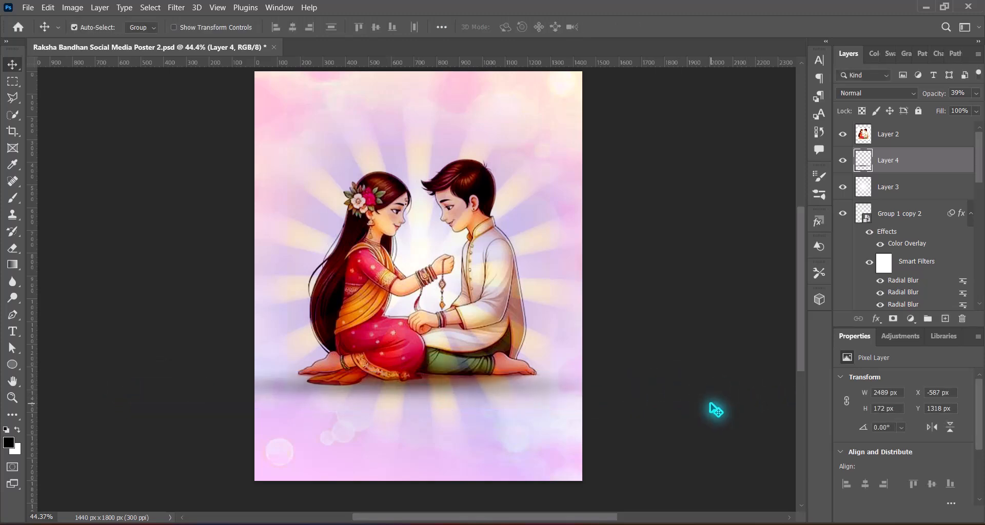
Step: Move the siblings and their shadow together down the poster to a Y position of 482 px
left_click(922, 138, "shift")
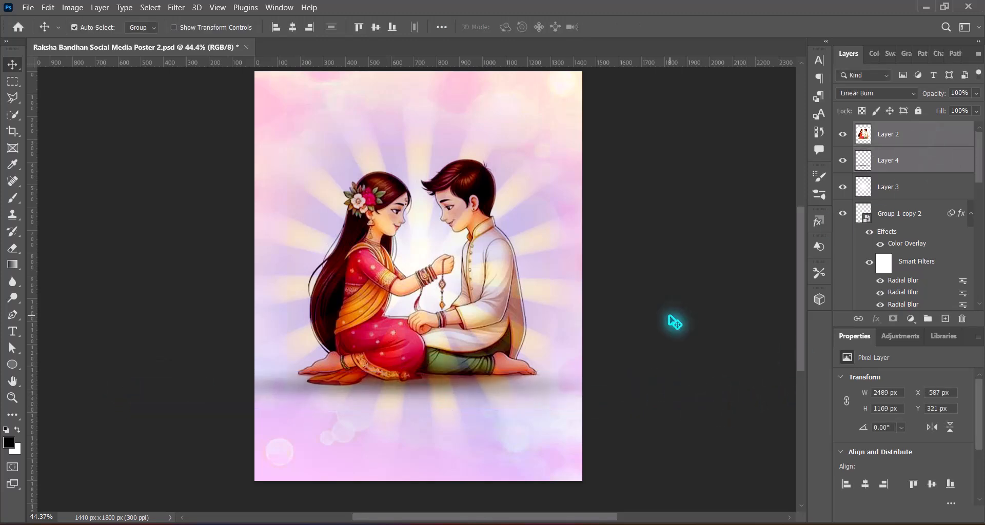
key("shift+Down")
key("shift+Down")
key("shift+Down")
key("shift+Down")
key("shift+Down")
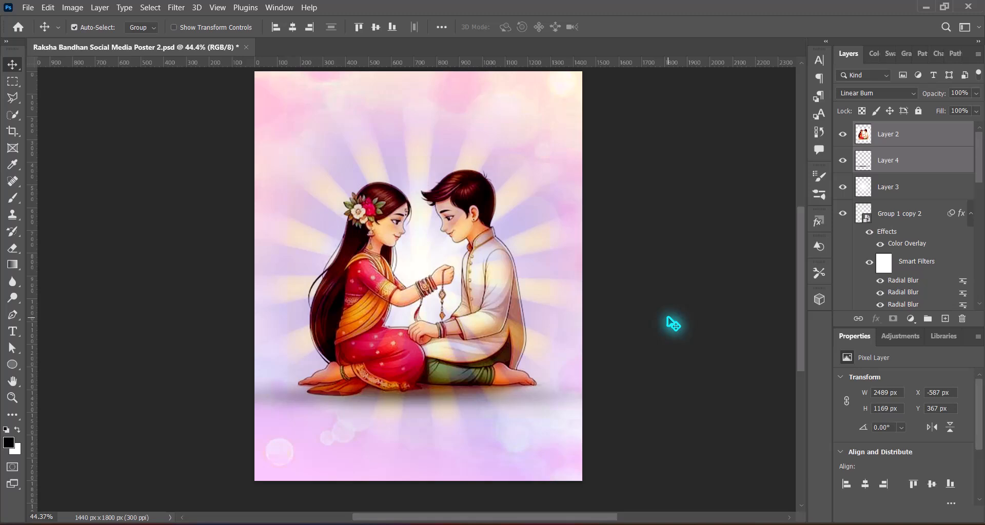
key("shift+Down")
key("shift+Down")
key("shift+Down")
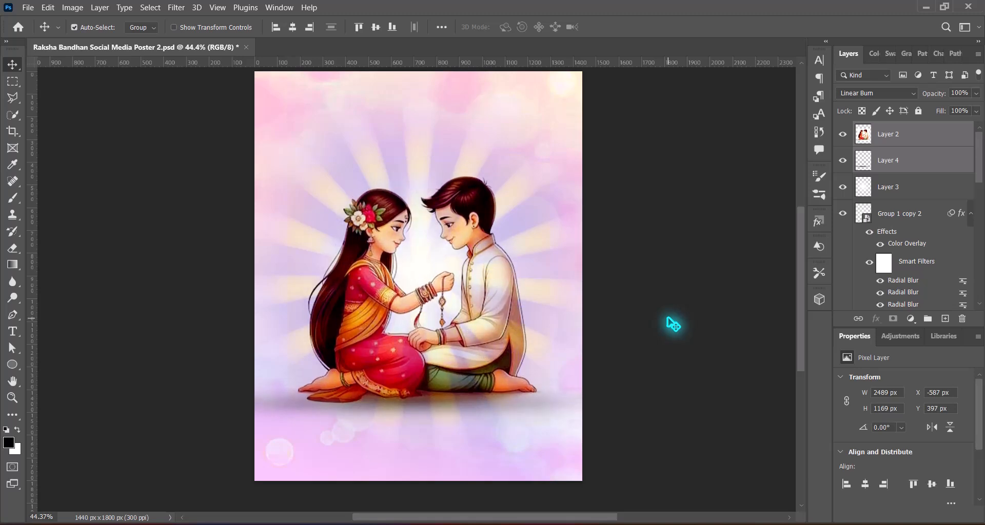
key("shift+Down")
key("shift+Down")
key("shift+Down")
key("shift+Down")
key("shift+Down")
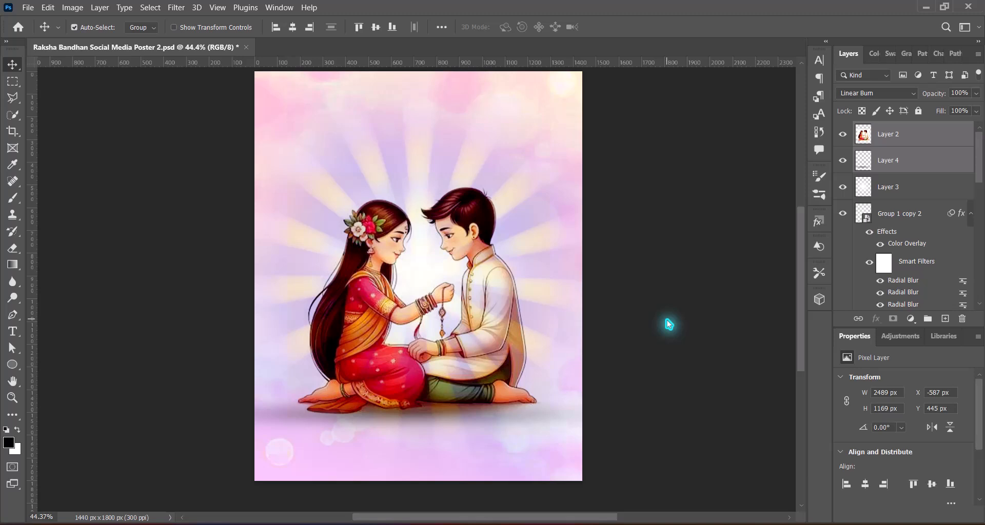
key("shift+Down")
key("shift+Down")
key("shift+Down")
key("shift+Down")
key("shift+Down")
key("shift+Down")
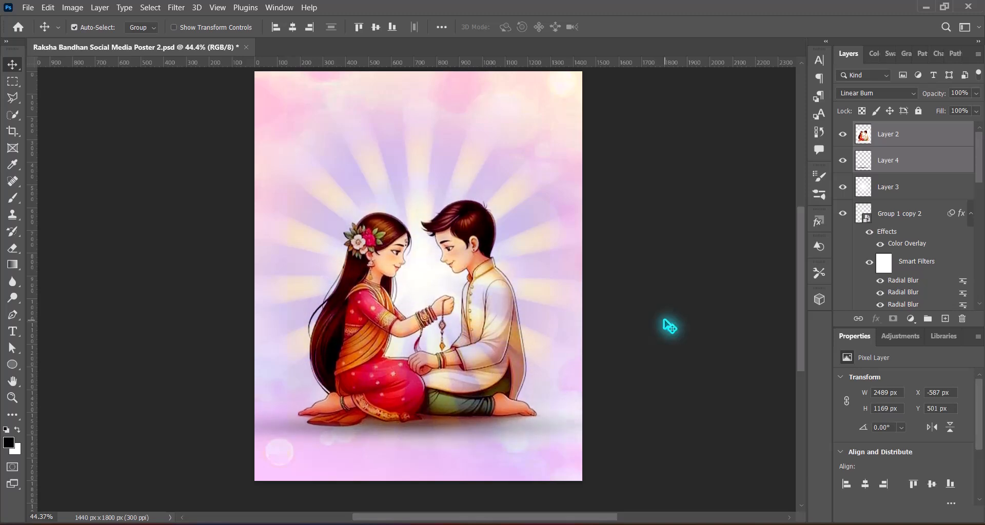
key("shift+Up")
key("shift+Up")
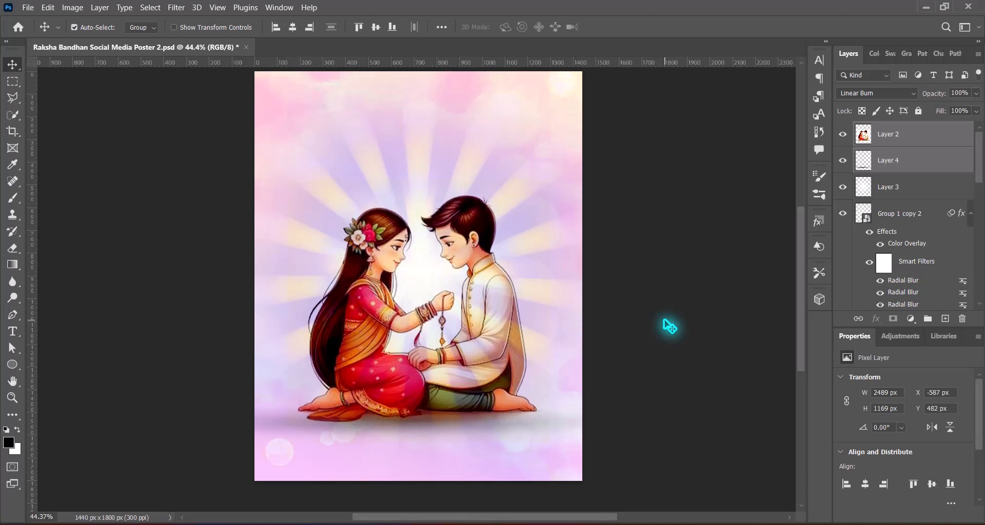
Step: Nudge the siblings and their shadow up to a Y position of 479 px
key("Up")
key("Up")
key("Up")
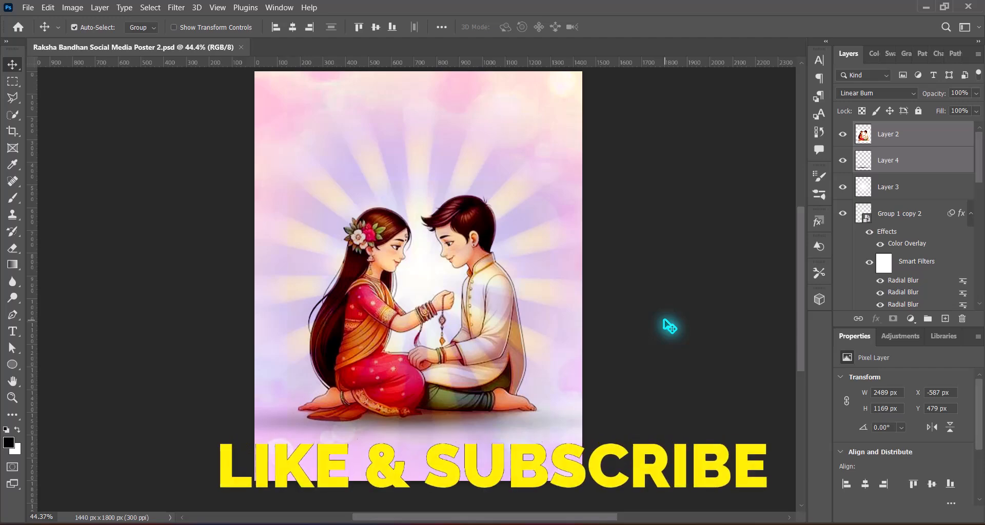
Step: Enlarge the siblings and their shadow together to 101.54%, extending upward from their base, and save the poster
key("ctrl+t")
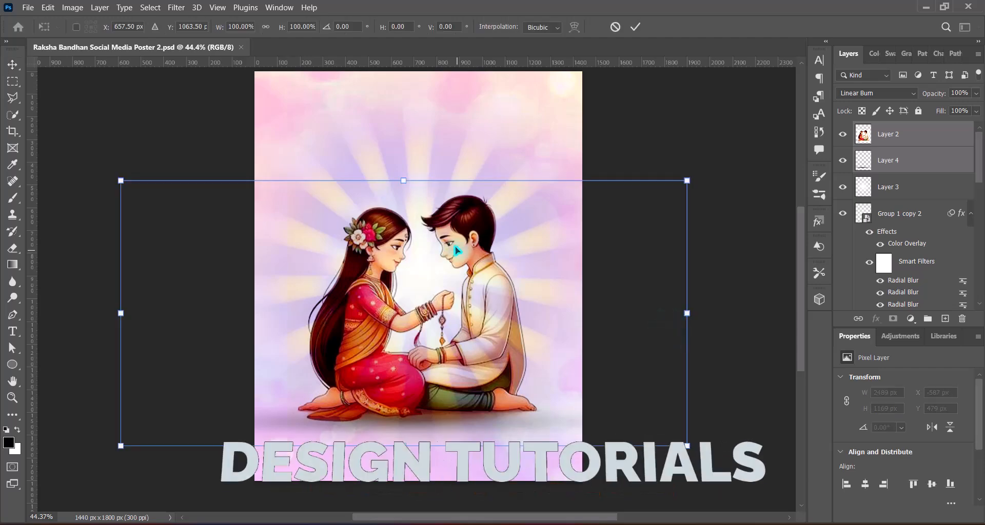
left_click_drag(404, 180, 405, 176)
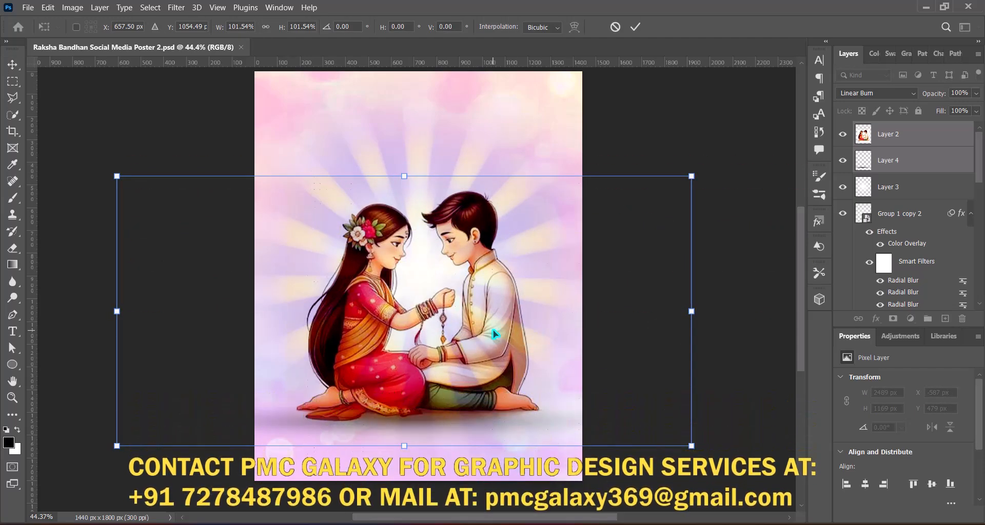
key("Return")
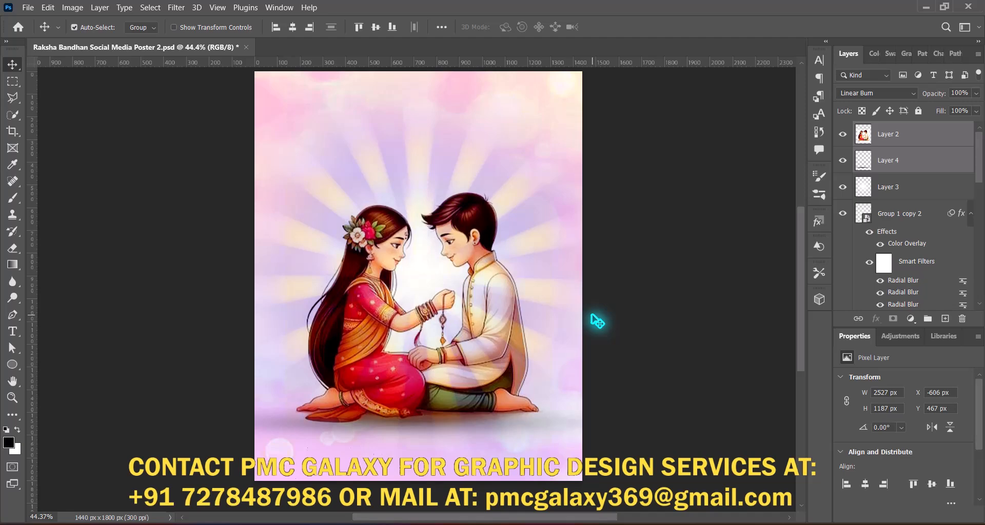
key("ctrl+s")
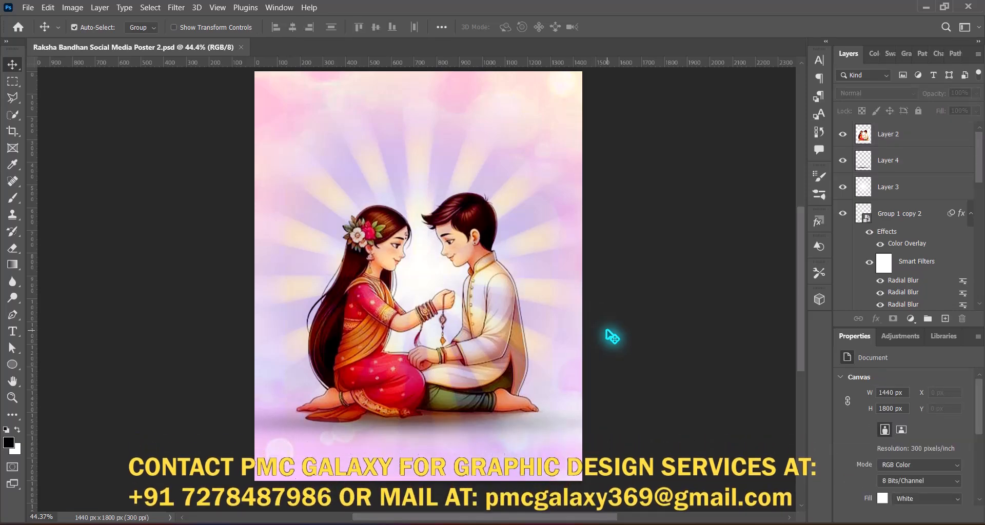
Step: Paste the golden hanging lamp onto a new layer above the siblings and convert it to a smart object
key("ctrl+v")
right_click(895, 141)
left_click(795, 191)
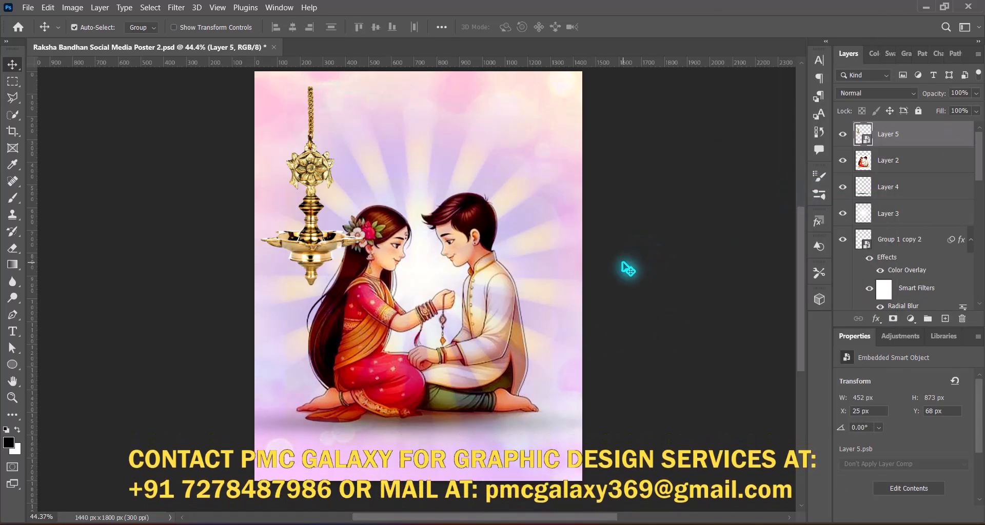
Step: Warm the golden tone of the hanging lamp with a Hue/Saturation preset
left_click(72, 7)
mouse_move(93, 35)
left_click(241, 102)
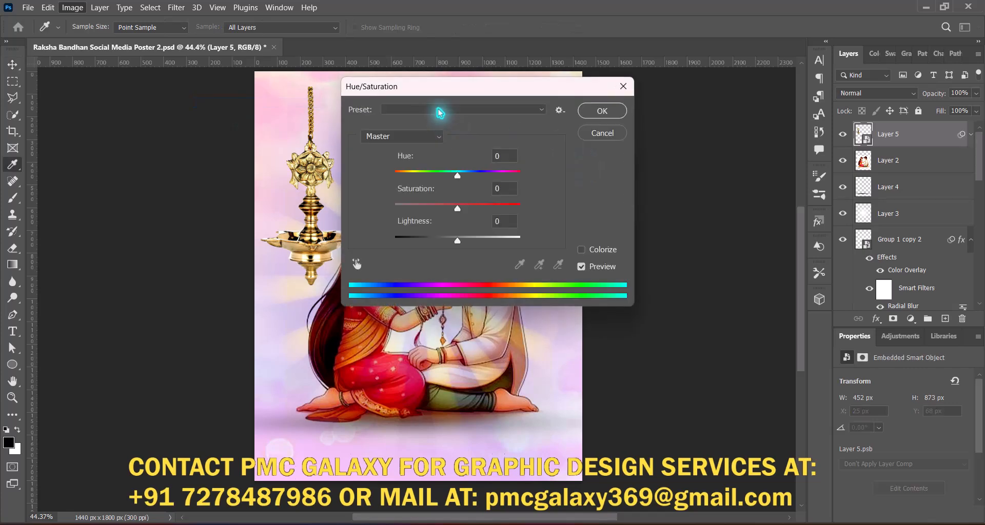
left_click(440, 112)
left_click(418, 194)
key("Return")
Step: Darken the hanging lamp with a Levels adjustment using the Midtones Darker preset
left_click(72, 8)
mouse_move(92, 38)
left_click(239, 54)
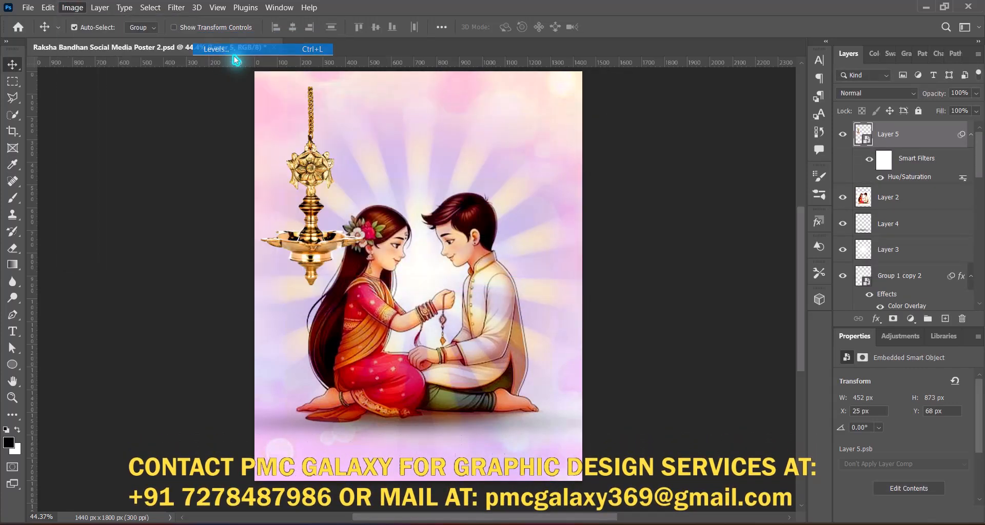
left_click(684, 93)
left_click(661, 210)
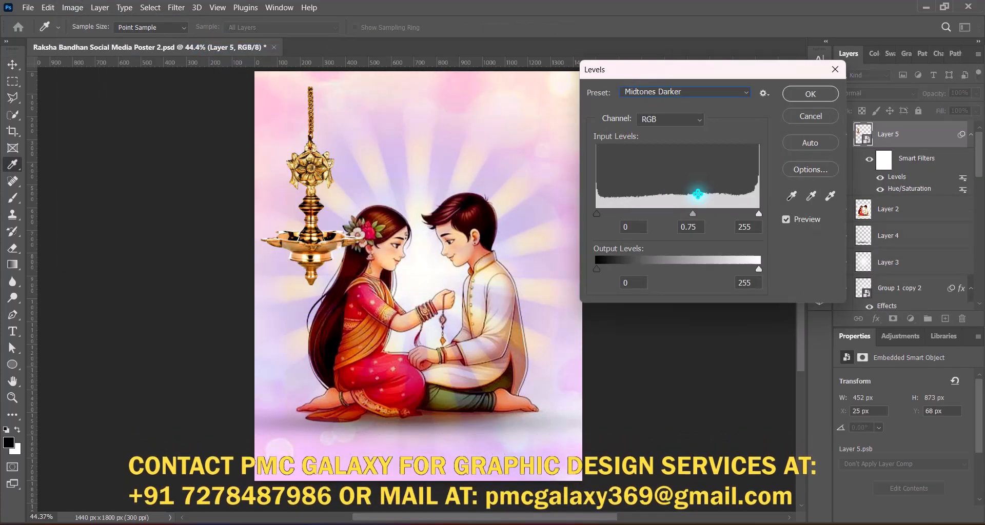
left_click(817, 95)
Step: Scale the hanging lamp down to 207 × 399 px and hang it from the poster's upper-left corner
key("ctrl+t")
left_click(515, 222)
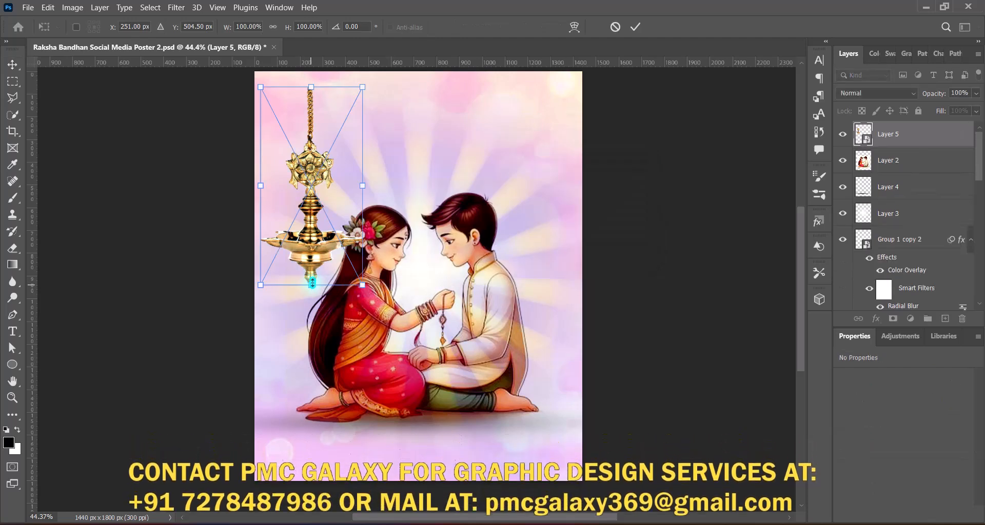
left_click_drag(311, 285, 306, 178)
left_click_drag(316, 130, 289, 119)
key("Return")
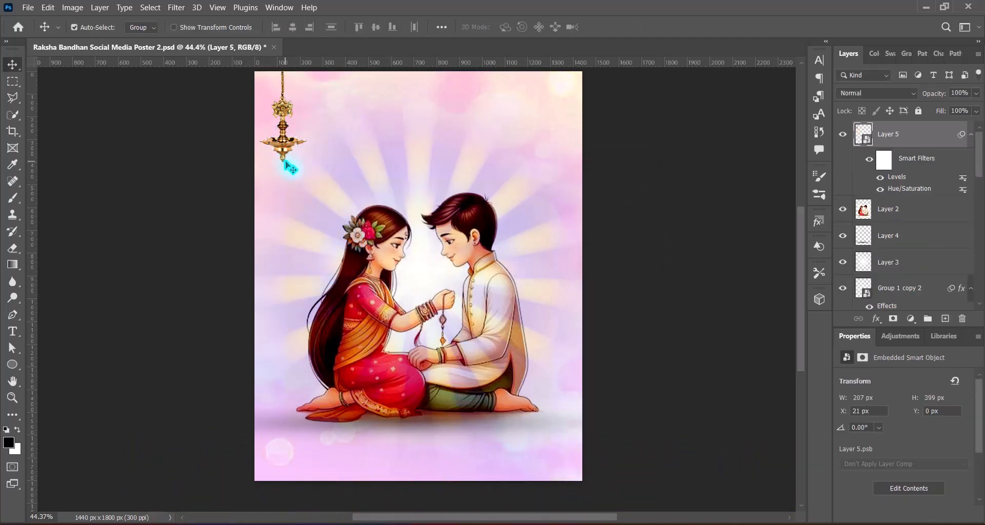
Step: Enlarge the hanging lamp to 242 × 467 px and duplicate it into a row of four along the top edge, inner pair higher
key("ctrl+t")
left_click(515, 223)
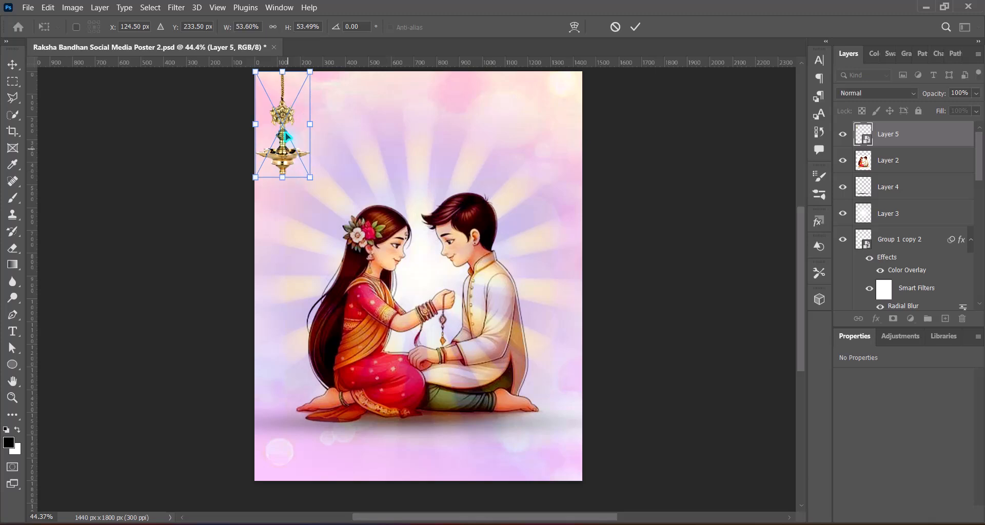
key("Return")
left_click_drag(283, 117, 465, 100)
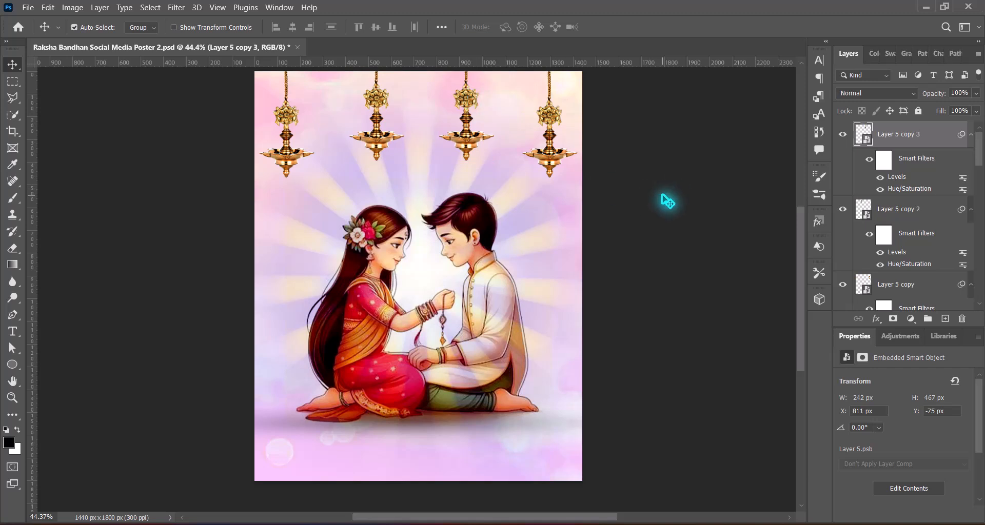
Step: Scale the two inner hanging lamps together to 86.97% and centre them horizontally at the poster's top edge
left_click(378, 106)
left_click(467, 102, "shift")
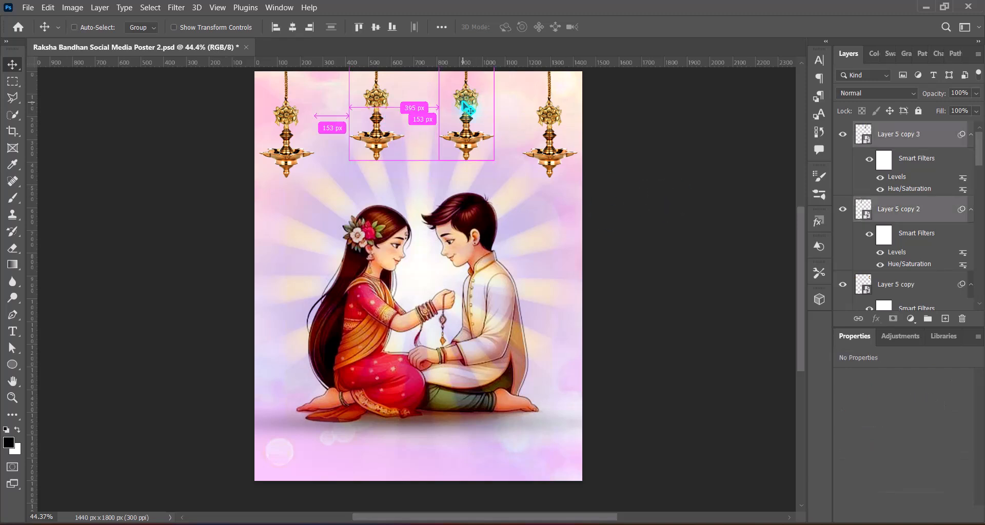
key("ctrl+t")
key("Return")
left_click_drag(416, 80, 422, 89)
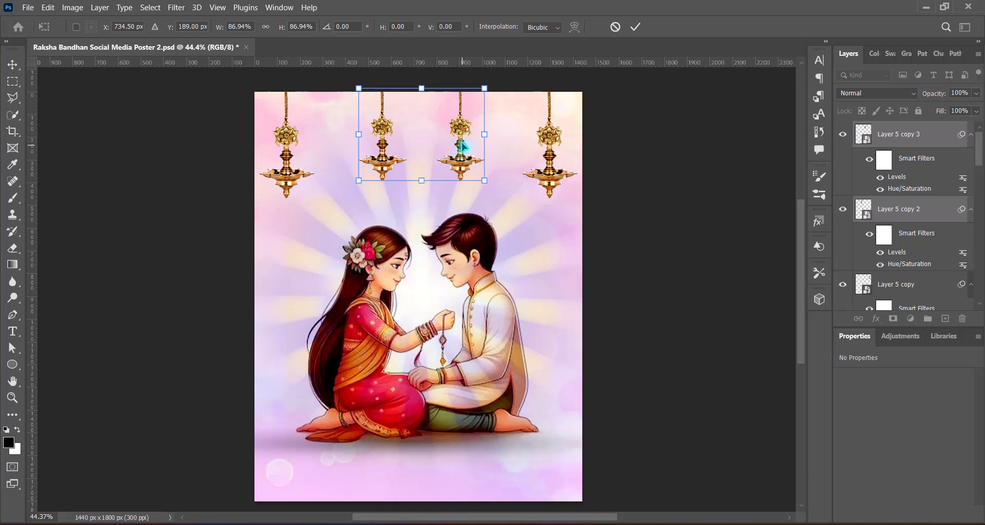
left_click_drag(462, 147, 459, 140)
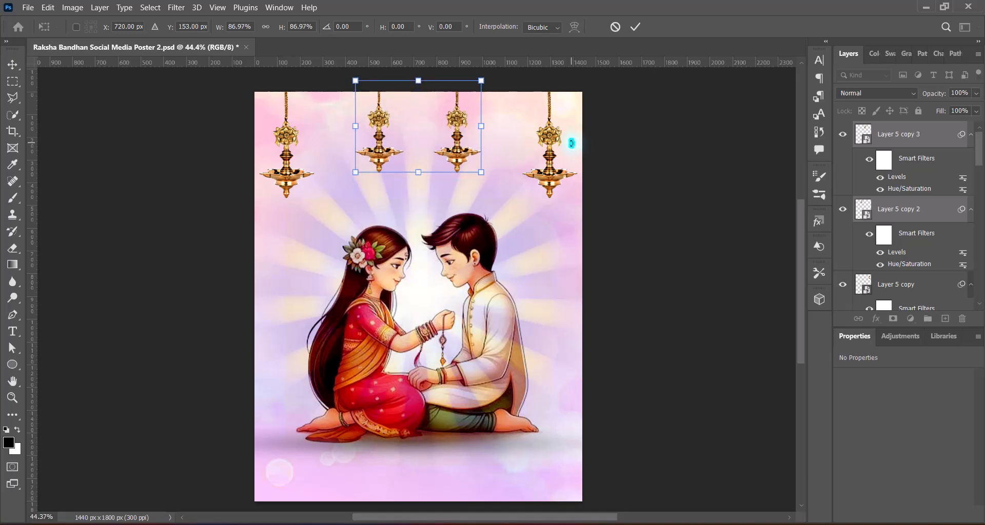
key("Return")
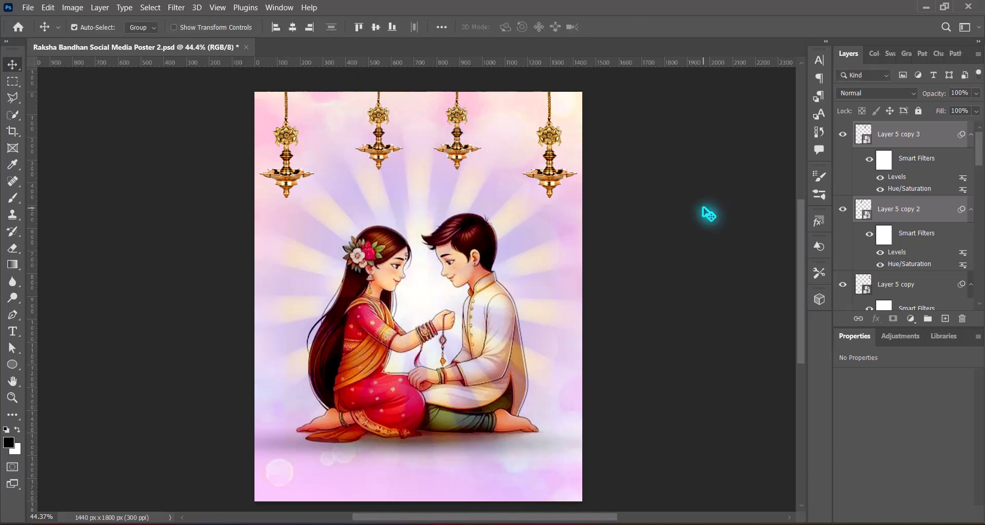
Step: Set the blend mode of the two outer hanging lamps to Overlay
left_click(571, 179)
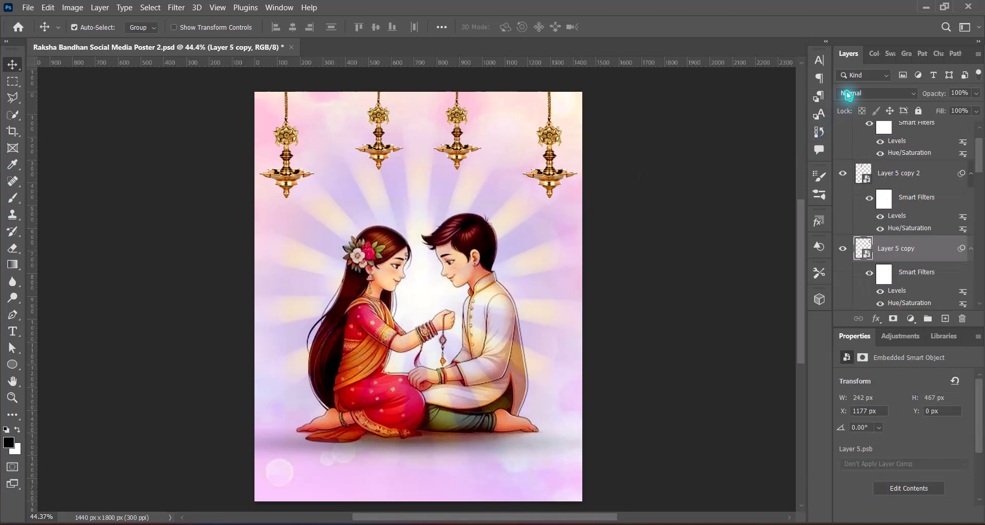
left_click(851, 93)
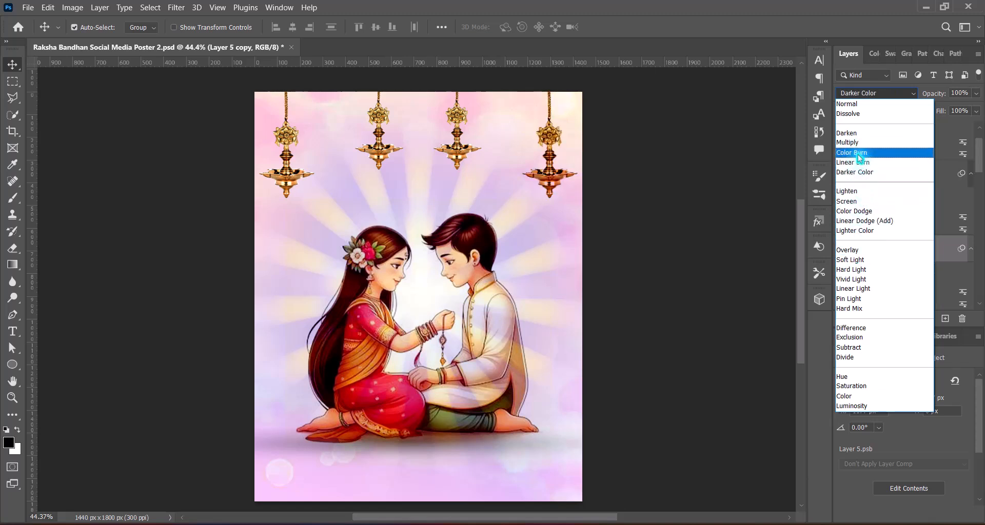
left_click(856, 251)
left_click(288, 177)
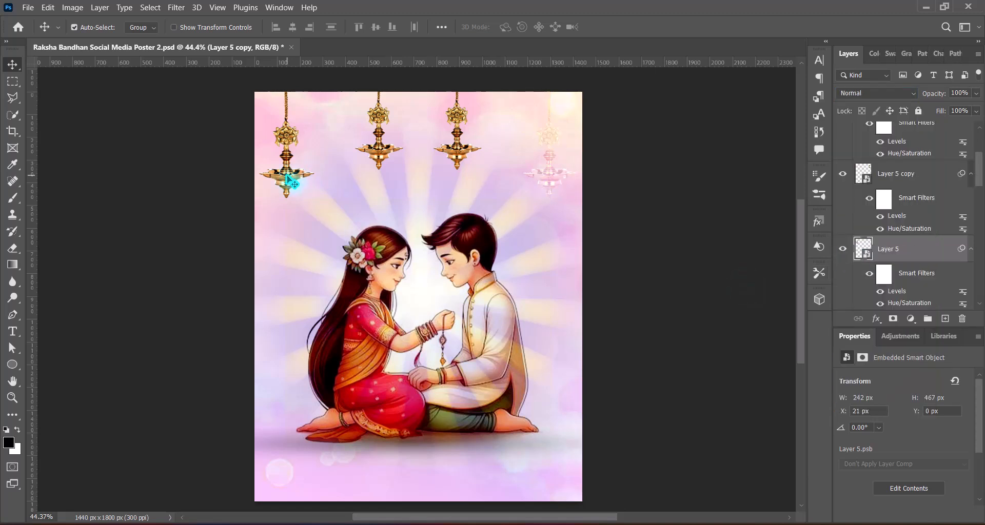
left_click(877, 93)
left_click(855, 250)
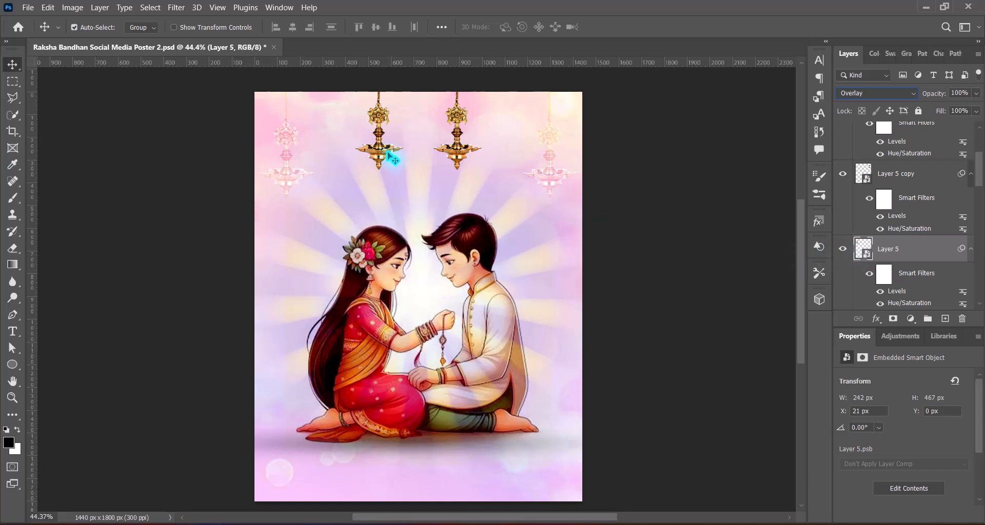
Step: Set the blend mode of the two inner hanging lamps to Overlay
left_click_drag(393, 160, 392, 160)
left_click(877, 92)
left_click(841, 250)
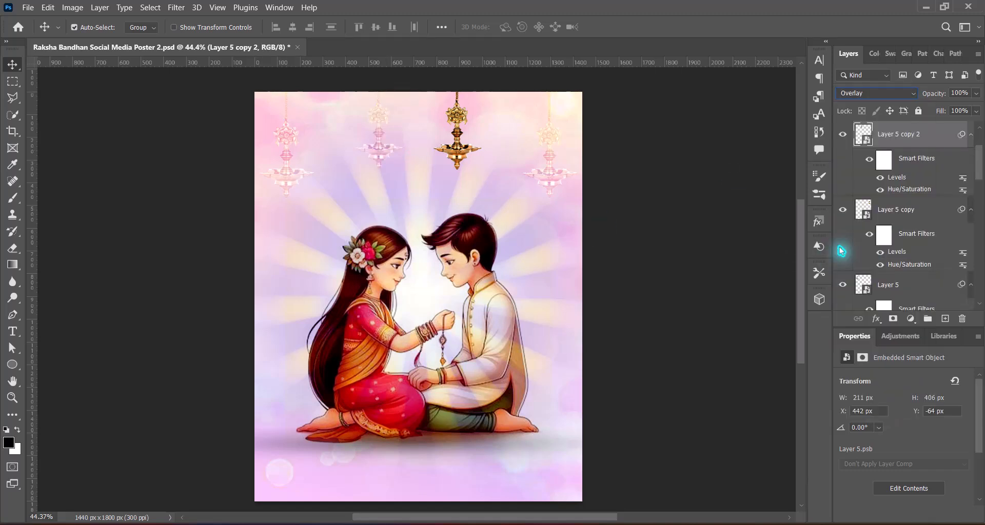
left_click_drag(458, 161, 458, 161)
left_click(877, 93)
left_click(855, 250)
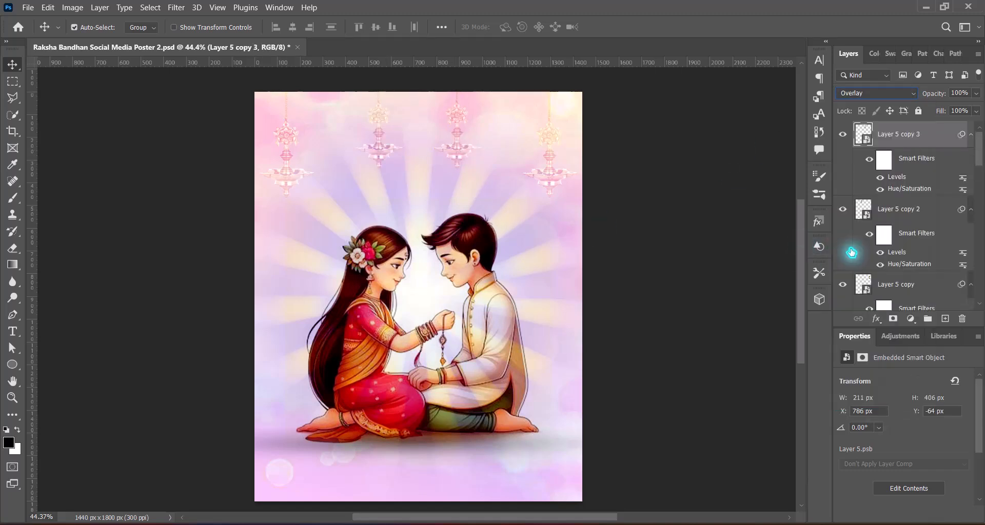
Step: Stretch all four hanging lamps together downward to about 121.66% of their height, keeping their width
left_click(286, 179)
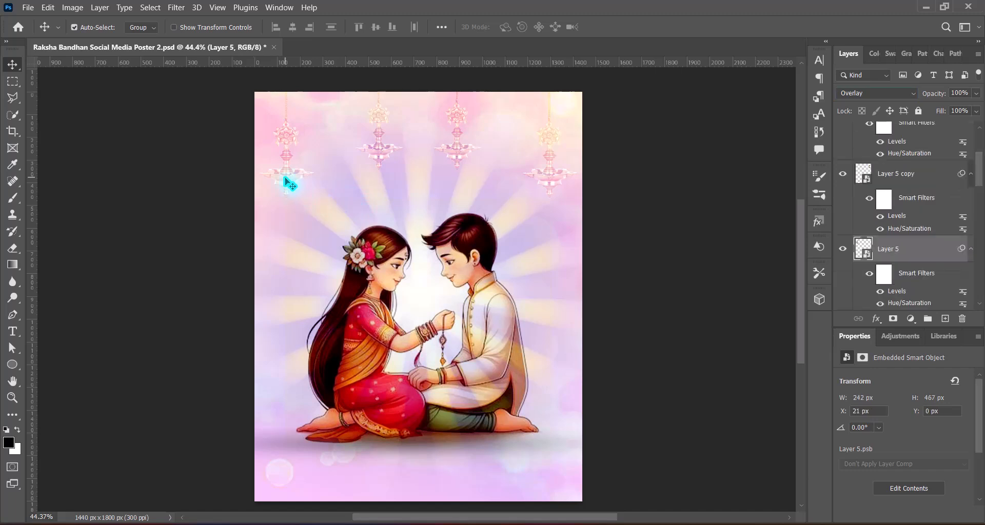
left_click(550, 175, "shift")
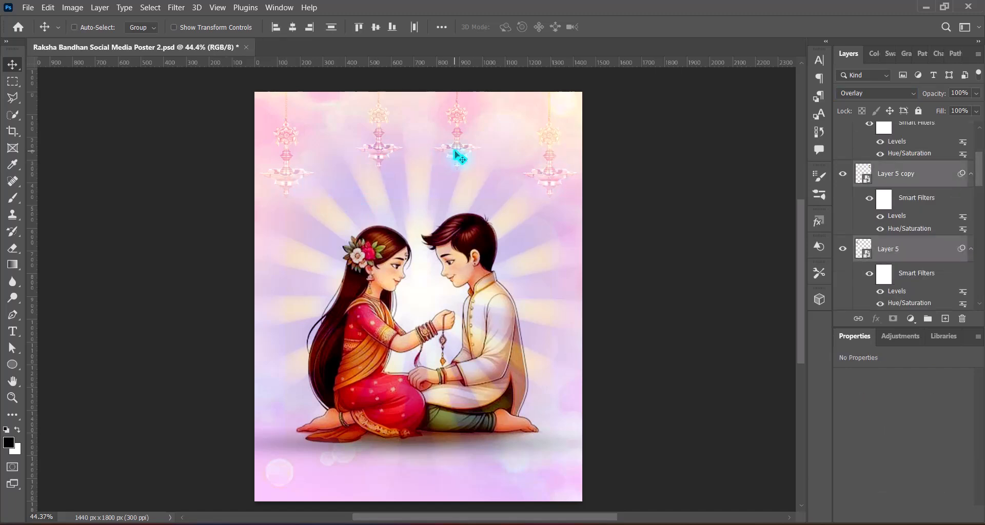
key("ctrl+t")
key("Return")
left_click_drag(419, 198, 421, 224)
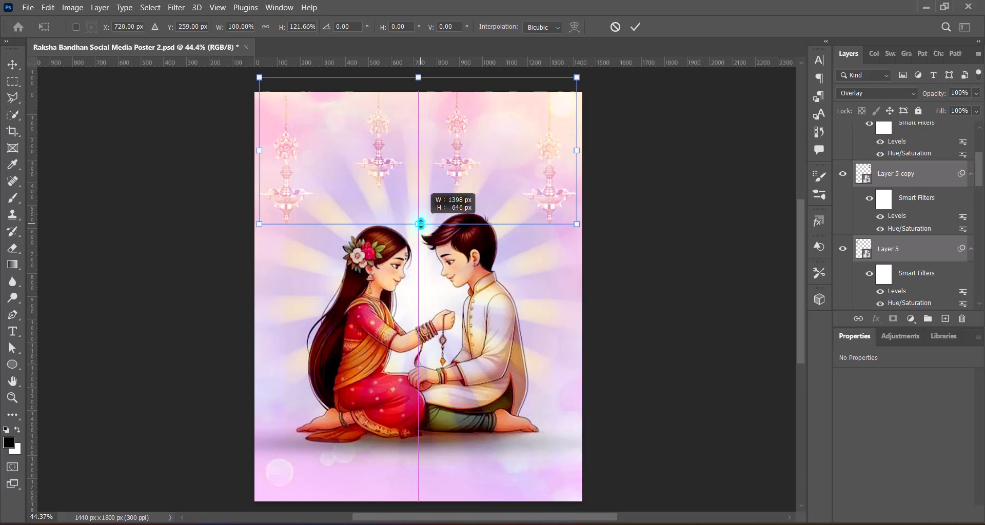
key("Return")
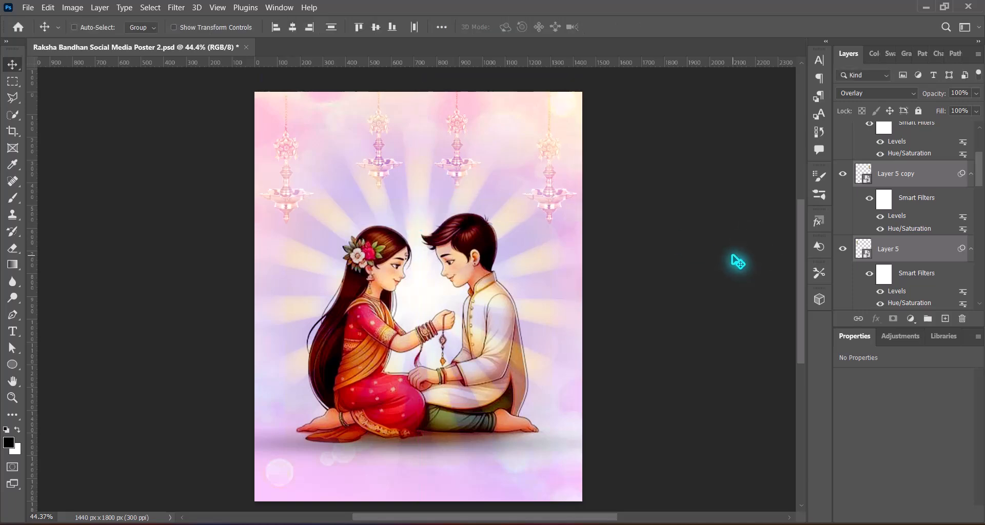
Step: Paste the golden standing oil lamp onto a new top layer and convert it to a smart object
key("ctrl+v")
right_click(916, 135)
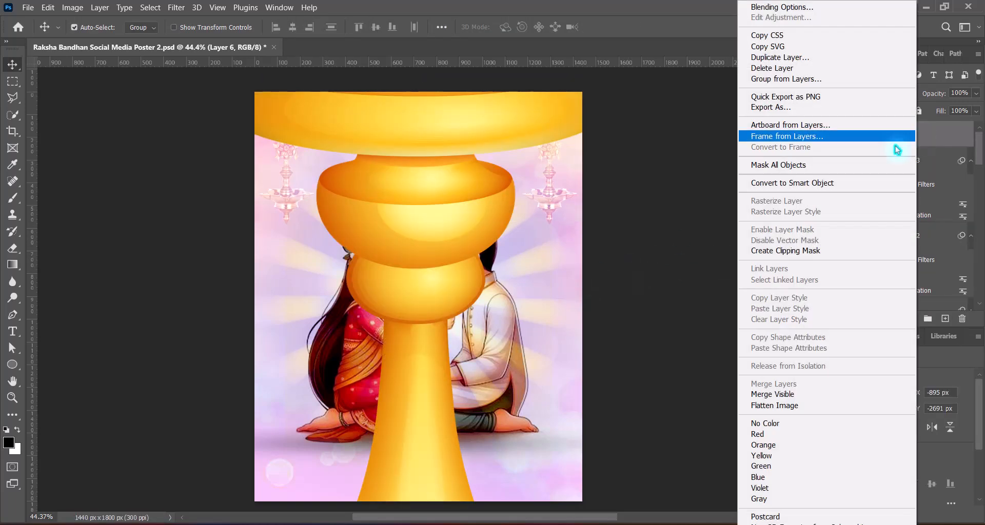
left_click(815, 183)
Step: Scale the standing oil lamp down to 139 × 341 px and place it in front of the siblings, between them
key("ctrl+t")
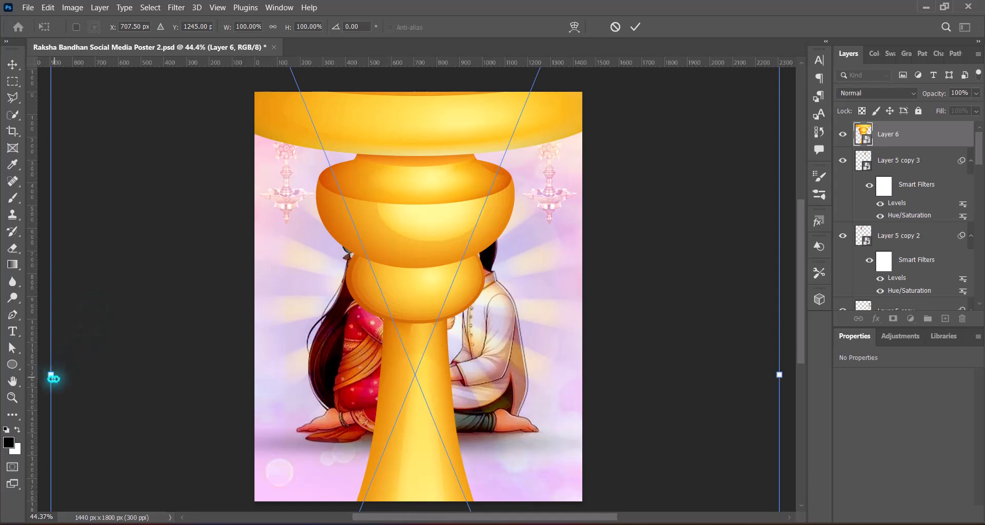
left_click_drag(52, 378, 414, 395)
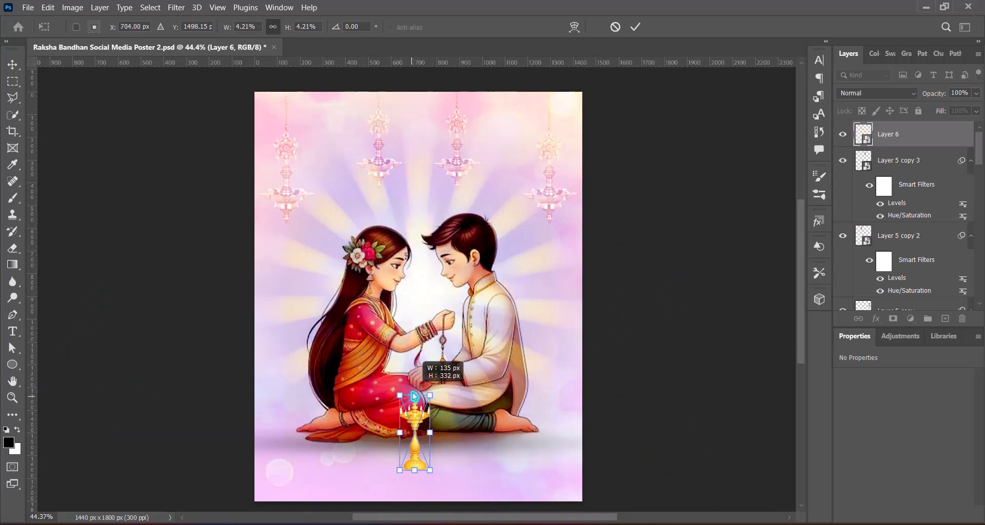
left_click_drag(415, 448, 418, 468)
key("Return")
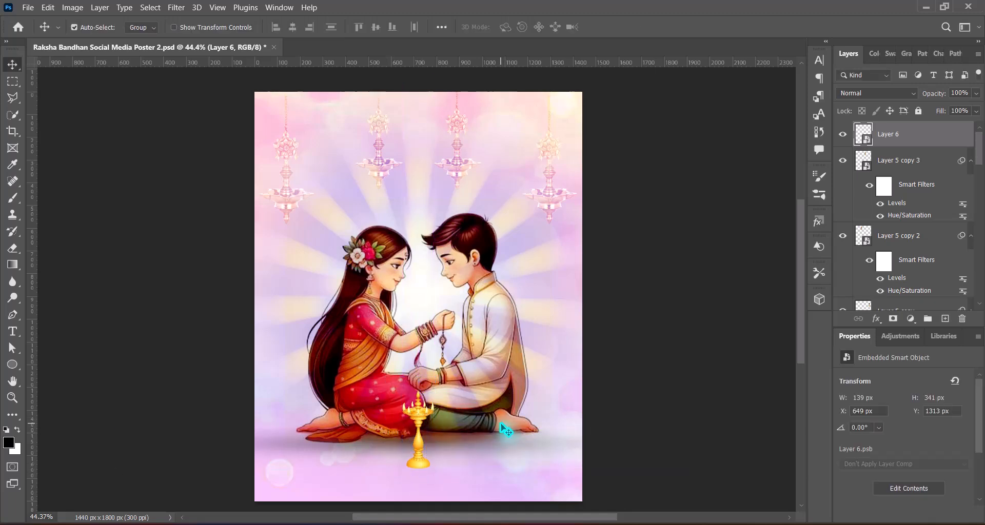
Step: Move the standing oil lamp slightly up to X 647 px and Y 1301 px, and save the poster
mouse_move(418, 445)
left_mouse_down()
mouse_move(416, 409)
mouse_move(418, 443)
left_mouse_up()
key("ctrl+t")
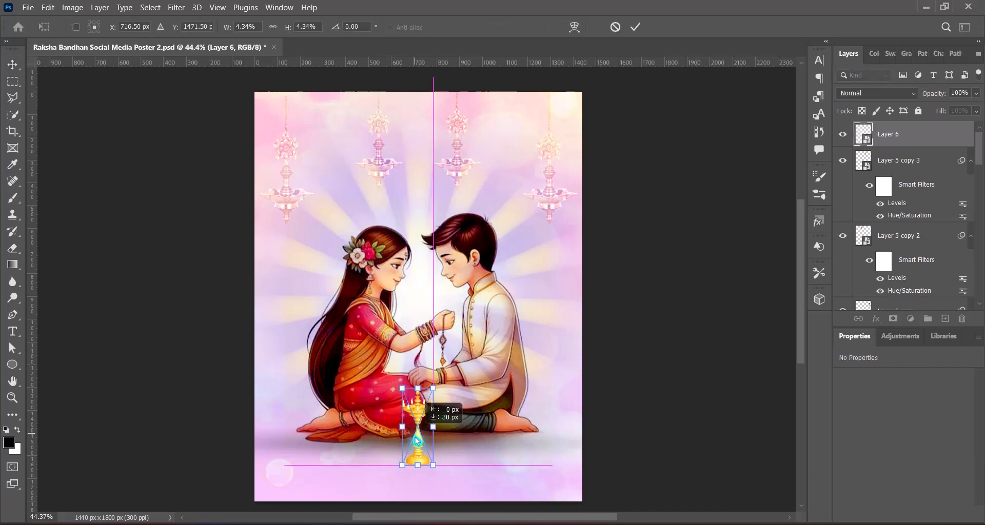
key("Return")
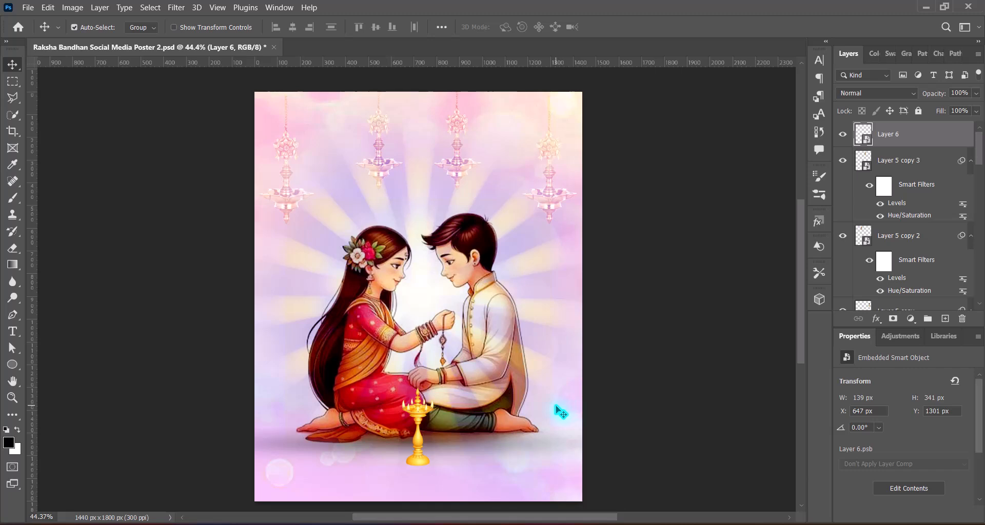
key("ctrl+s")
Step: Apply a Vibrance adjustment of +100 to the golden standing oil lamp
left_click(69, 7)
mouse_move(124, 37)
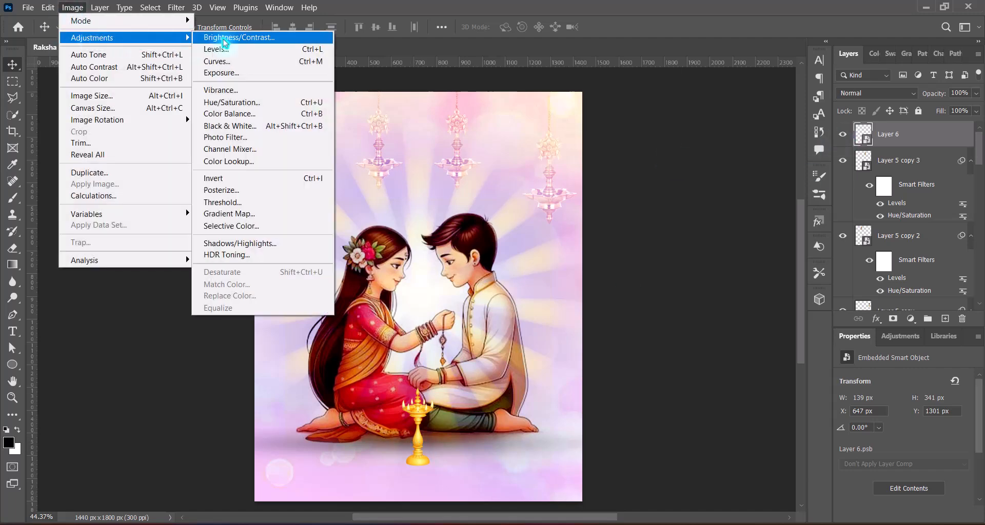
left_click(237, 95)
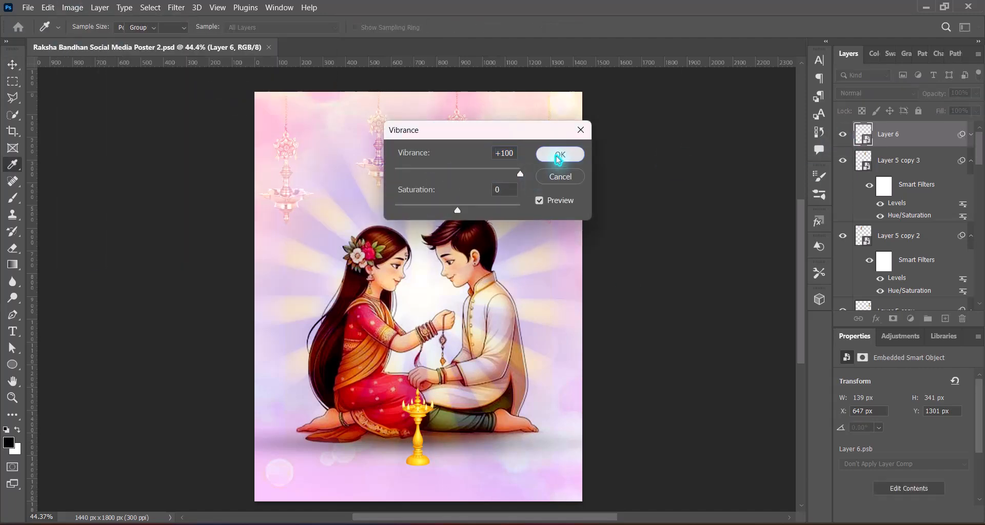
left_click(563, 154)
Step: Apply the Red Boost preset of a Hue/Saturation adjustment to the standing oil lamp
left_click(73, 8)
mouse_move(123, 37)
left_click(236, 108)
left_click(452, 109)
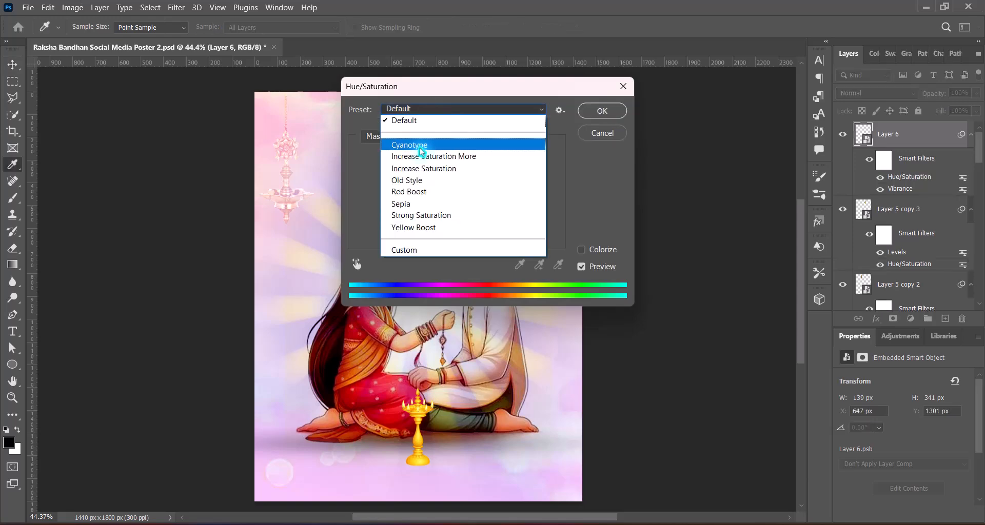
left_click(419, 195)
left_click(601, 110)
Step: Apply a Levels preset adjustment to the standing oil lamp
left_click(73, 7)
mouse_move(123, 37)
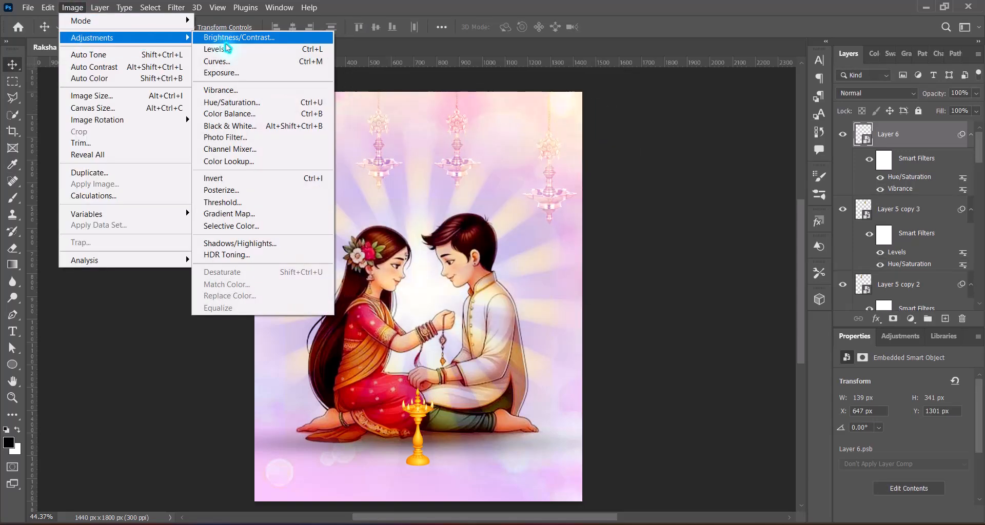
left_click(236, 51)
left_click(645, 94)
left_click(682, 161)
left_click(809, 94)
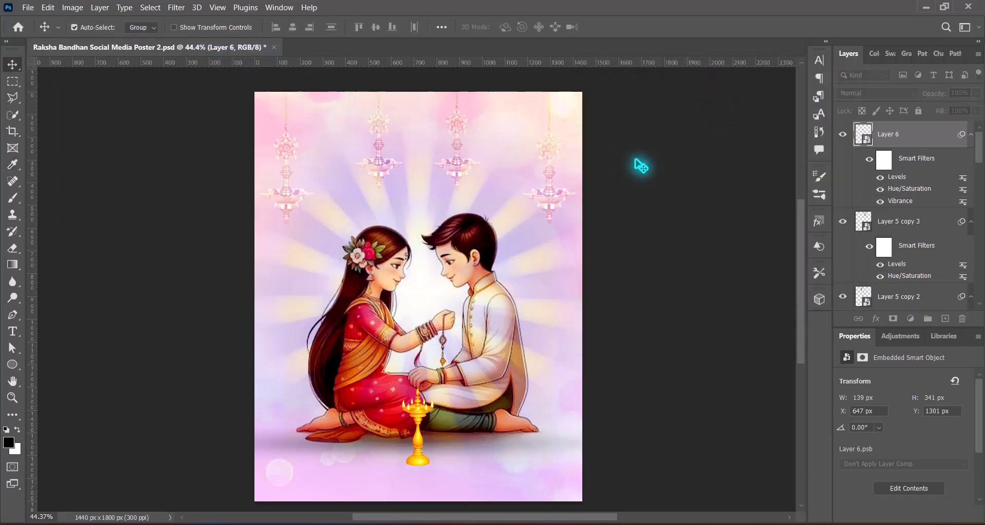
Step: Add a white Hard Mix outer glow with 75% opacity and a size of about 120 px to the standing oil lamp
right_click(861, 140)
left_click(860, 137)
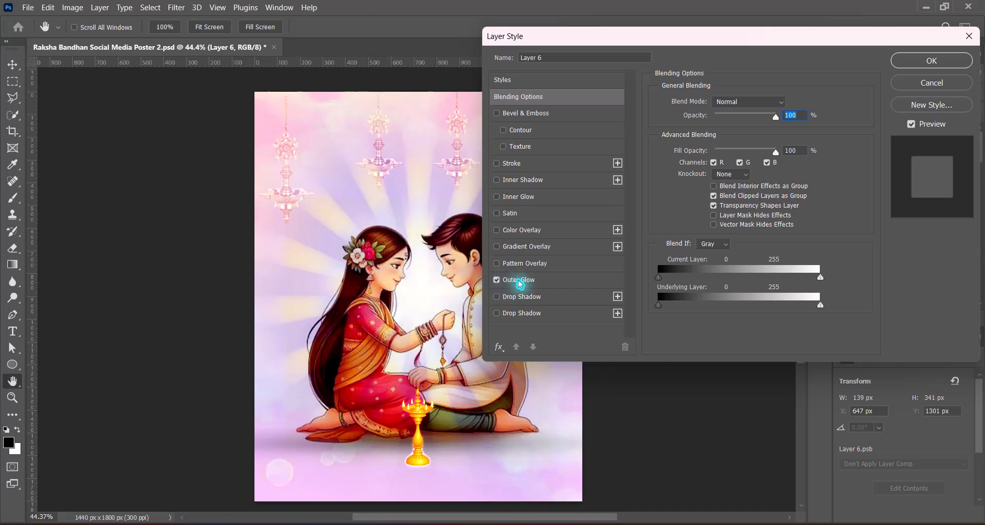
left_click(519, 280)
left_click(727, 269)
left_click(843, 267)
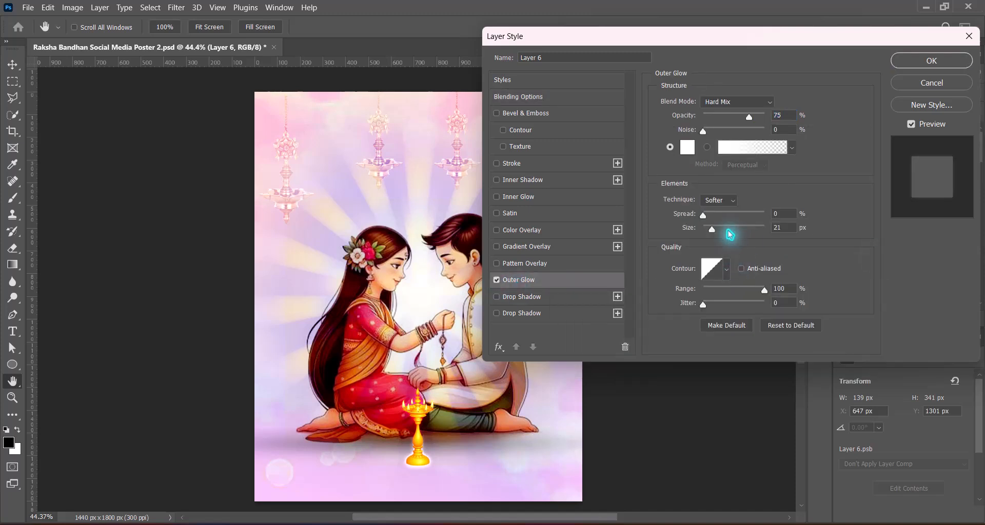
left_click(728, 229)
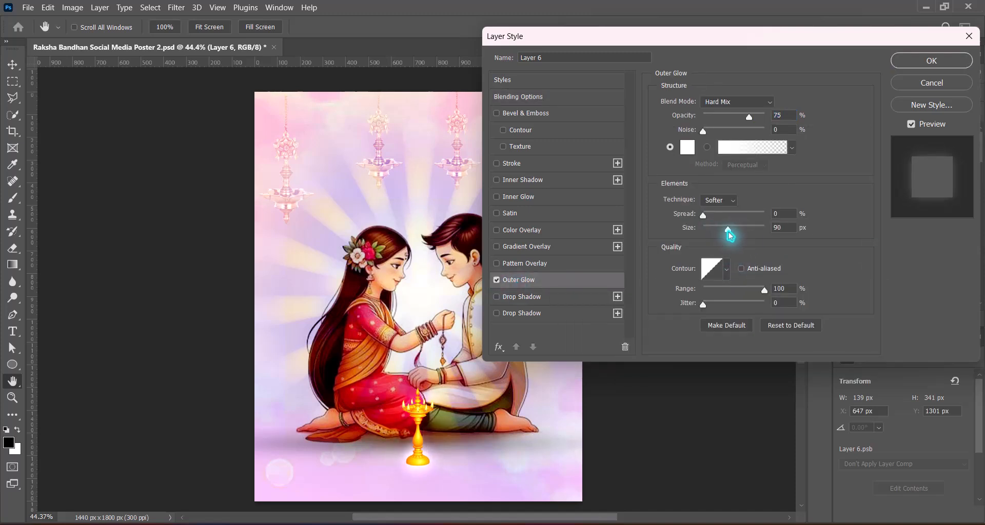
left_click_drag(728, 230, 743, 230)
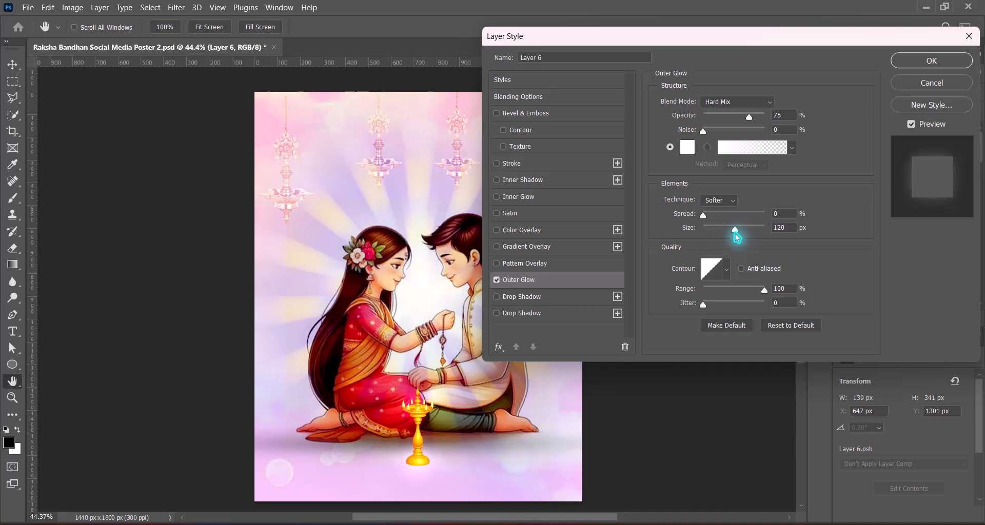
key("Return")
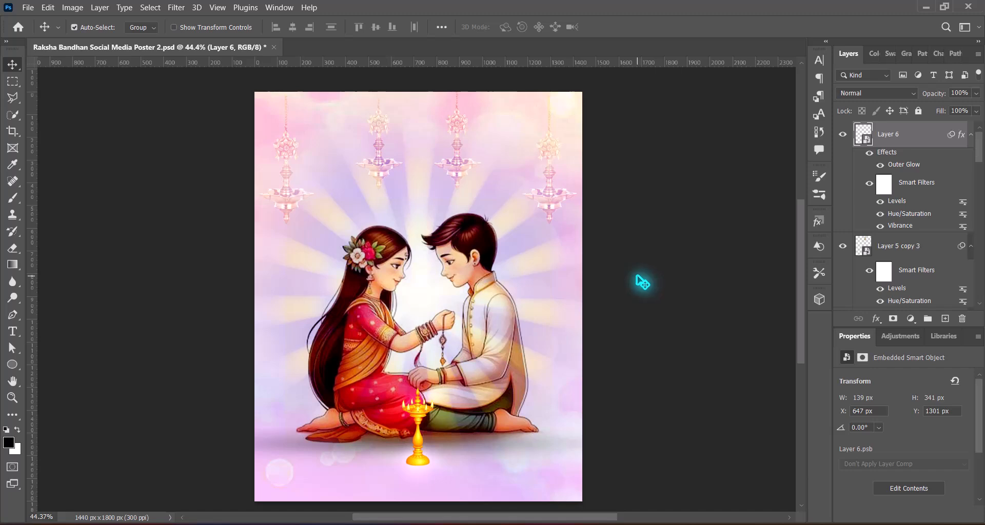
Step: Move the standing lamp left to X 548 px and place a duplicate beside it at X 786 px, Y 1271 px
left_click_drag(418, 438, 394, 439)
left_click_drag(456, 439, 447, 435)
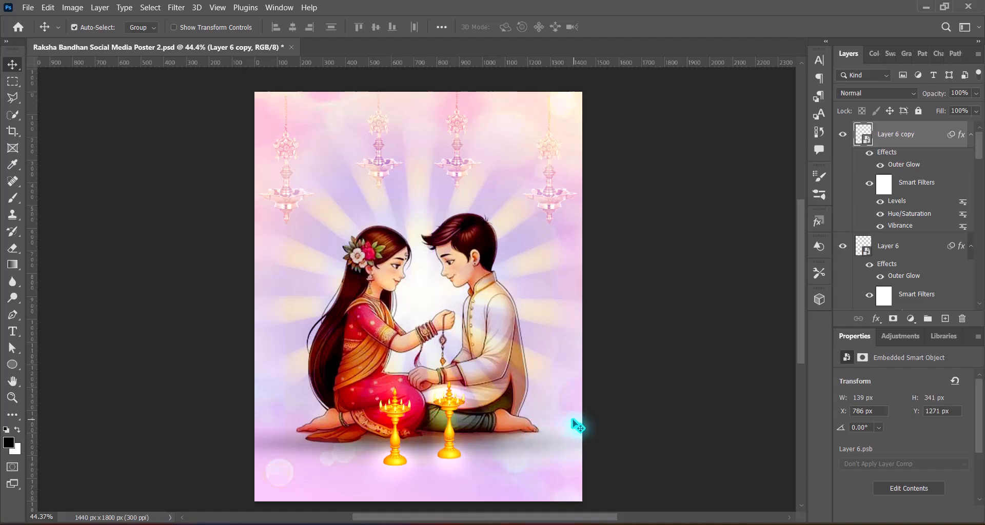
Step: Move the siblings illustration together with its floor shadow, Layer 4, up to X -607 px and Y 429 px
left_click(492, 324)
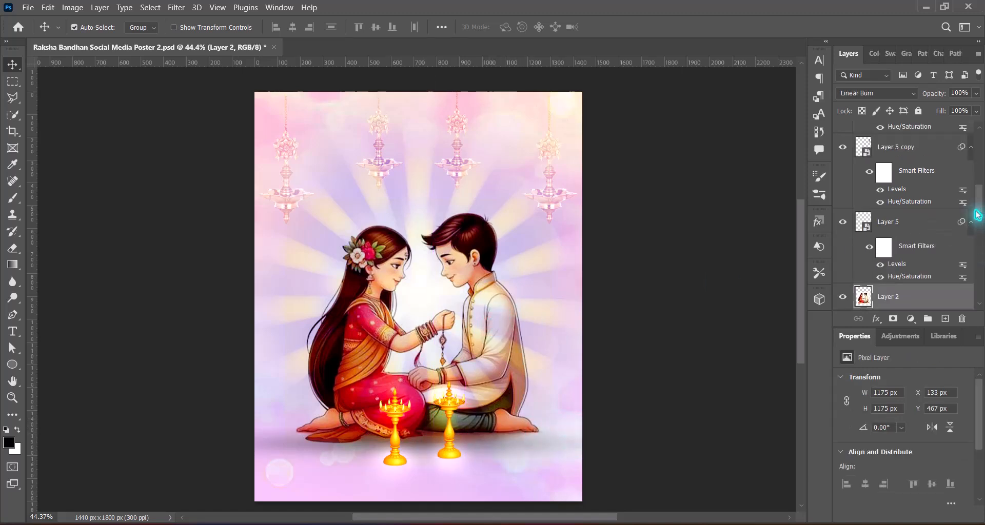
scroll(977, 216, "down", 3)
left_click(895, 181, "shift")
key("Up")
key("Up")
key("Up")
key("Up")
key("Up")
key("Up")
key("Up")
key("Up")
key("Up")
key("Up")
key("Up")
key("Up")
key("Up")
key("Up")
key("Up")
key("Up")
key("Up")
key("Up")
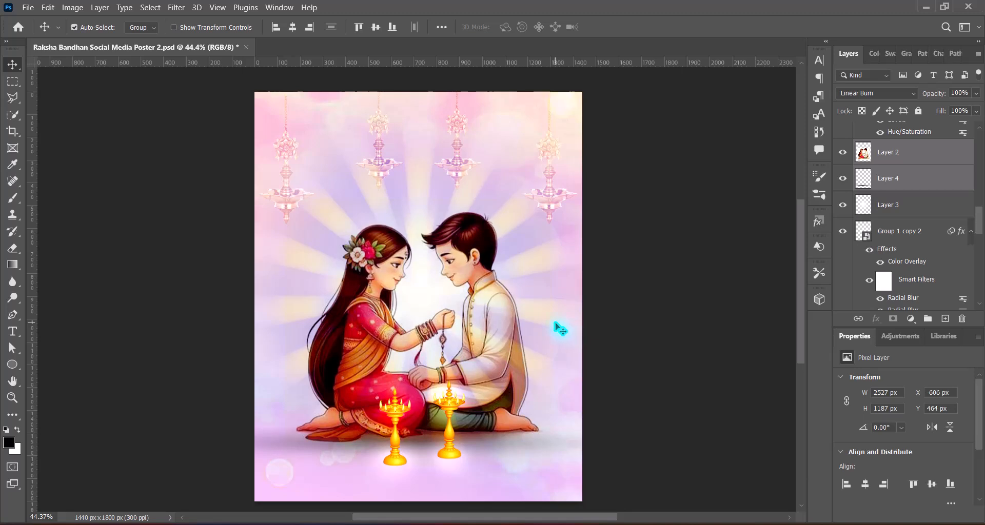
key("Up")
key("Up")
key("Up")
key("Up")
key("Up")
key("Up")
key("Up")
key("Up")
key("Up")
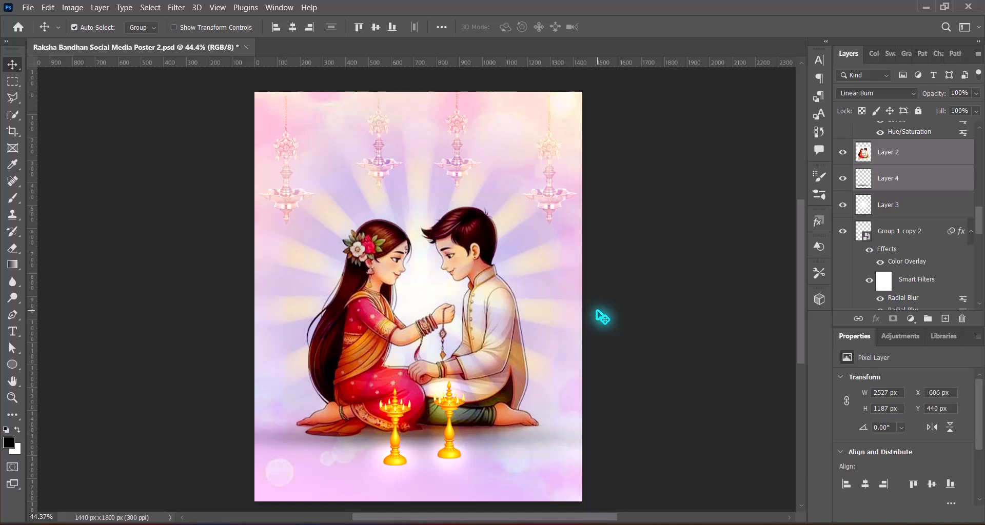
key("Up")
key("Up")
key("Up")
key("Up")
key("Up")
key("Up")
key("Up")
key("Up")
key("Up")
key("Up")
key("Up")
key("Up")
key("Up")
key("Up")
key("Up")
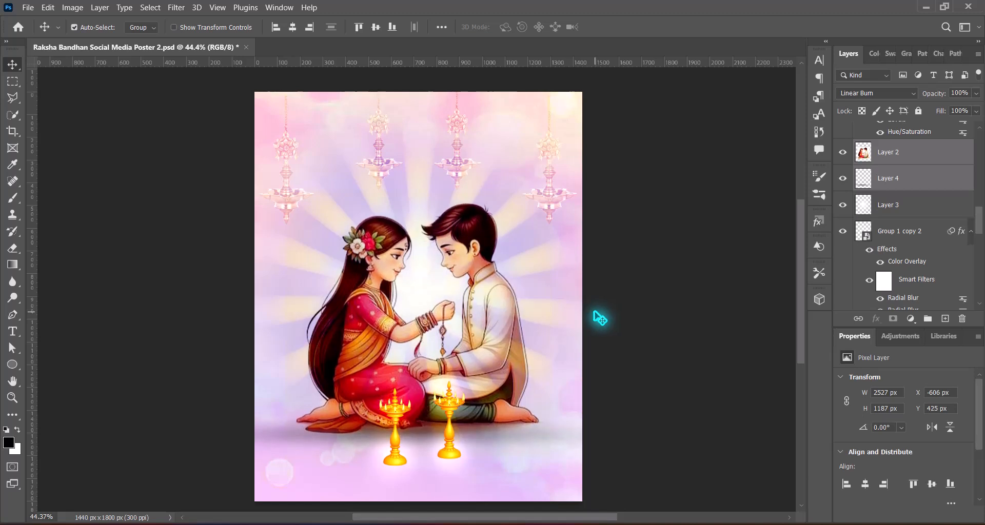
key("Left")
key("Left")
key("Left")
key("Down")
key("Down")
key("Down")
key("Down")
key("Down")
key("Down")
key("Right")
key("Right")
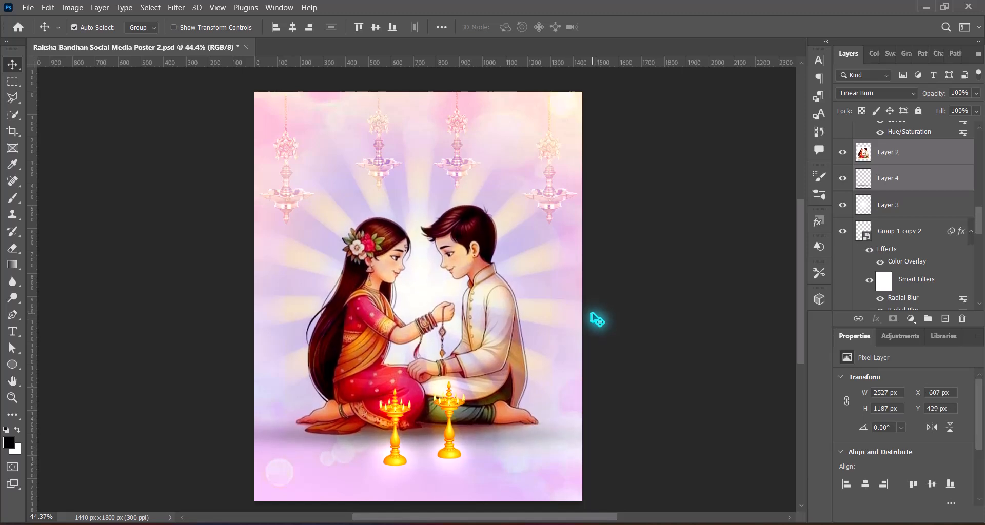
Step: Nudge both standing lamps slightly up together and save the poster
left_click(396, 439)
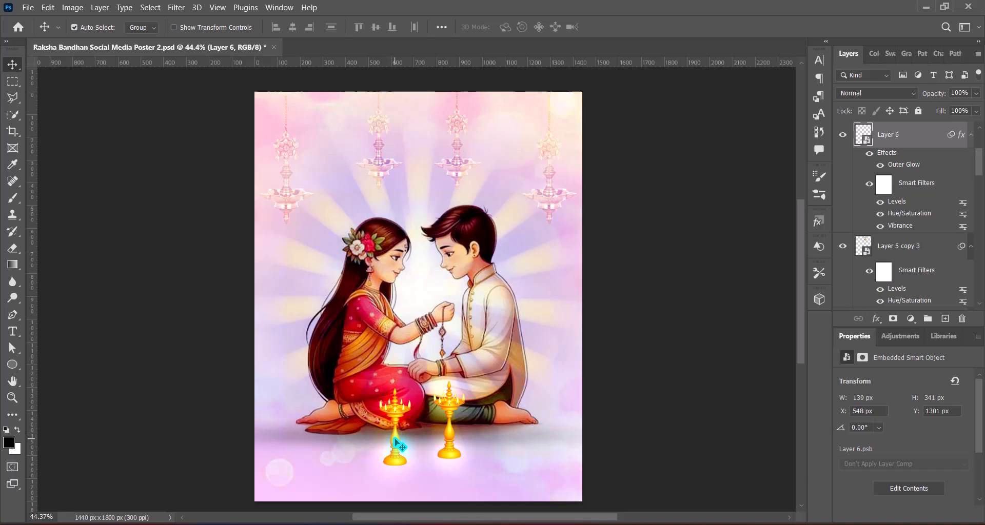
left_click(449, 436, "shift")
key("shift+Up")
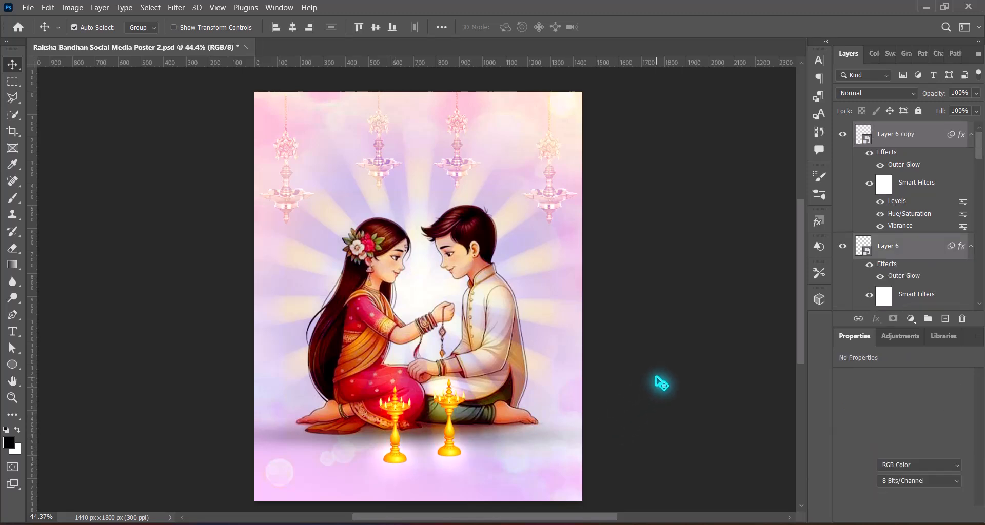
left_click(656, 377)
key("ctrl+s")
Step: Duplicate the floor shadow, shrink the copy to 12.78% width and 30.29% height, and place it under the left standing lamp
left_click_drag(976, 148, 976, 216)
left_click(900, 240)
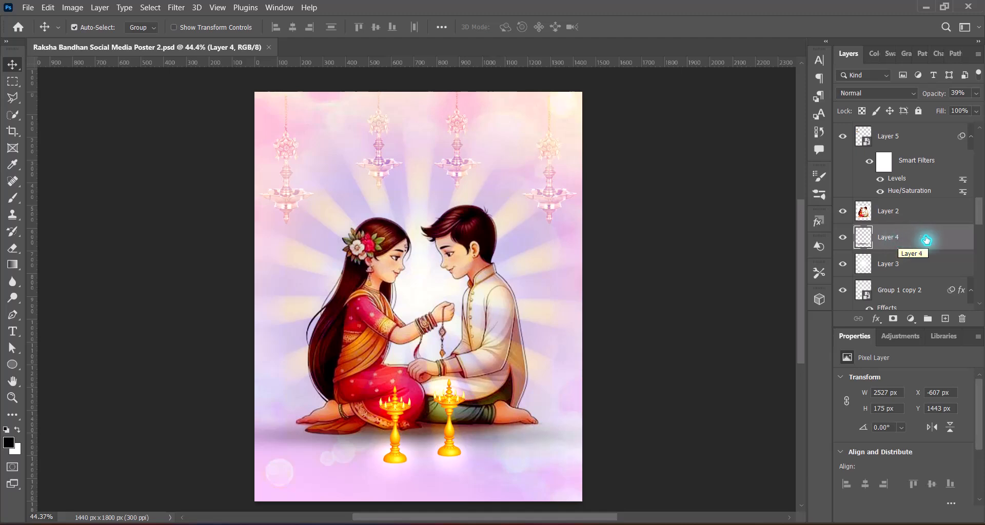
left_click_drag(926, 240, 944, 318)
key("ctrl+t")
left_click_drag(404, 418, 411, 467)
left_click_drag(309, 466, 370, 466)
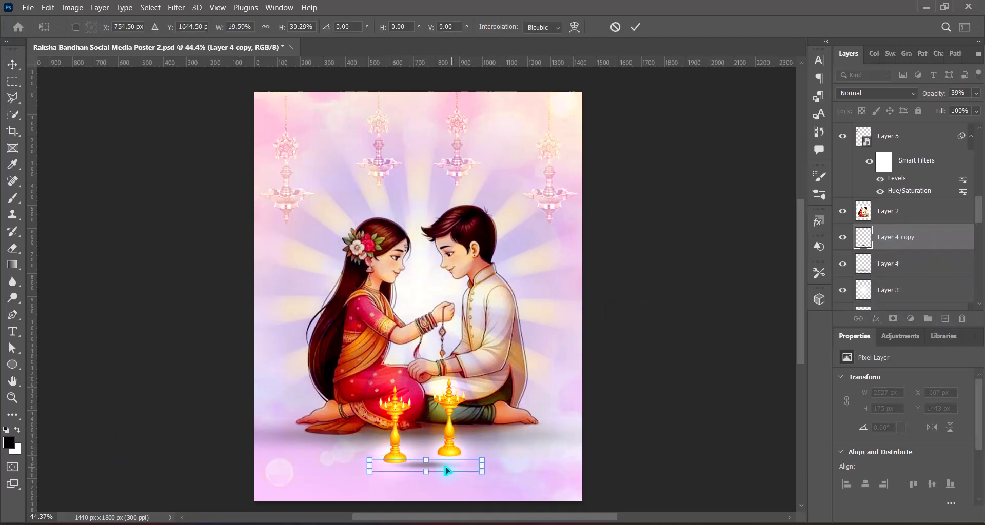
left_click_drag(445, 468, 418, 465)
left_click_drag(370, 465, 387, 465)
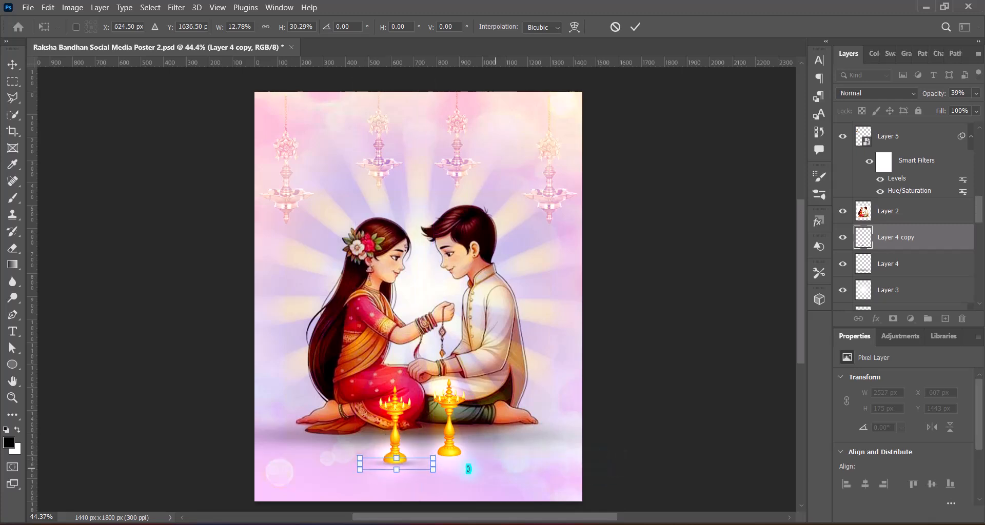
key("Return")
Step: Duplicate the small lamp shadow and place the copy under the right standing lamp at X 700 px, Y 1577 px
key("ctrl+j")
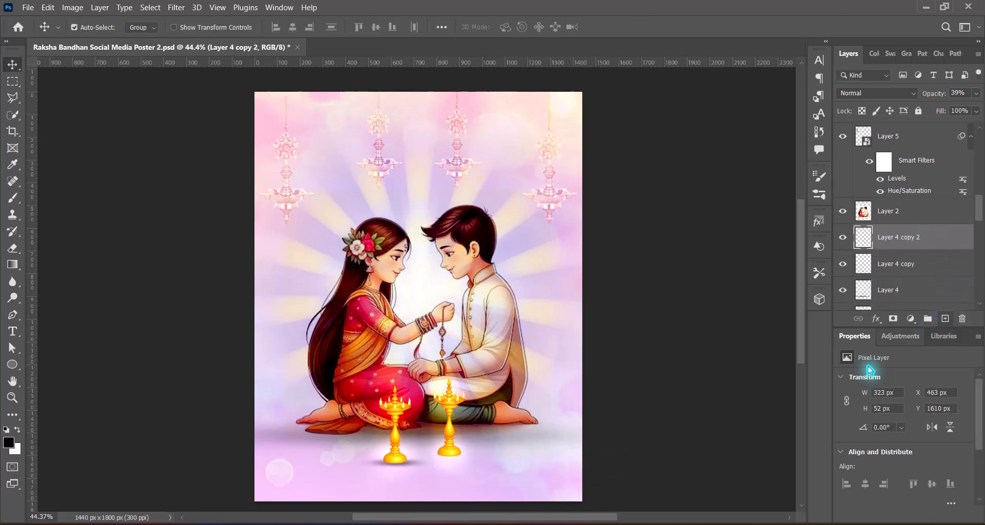
key("ctrl+t")
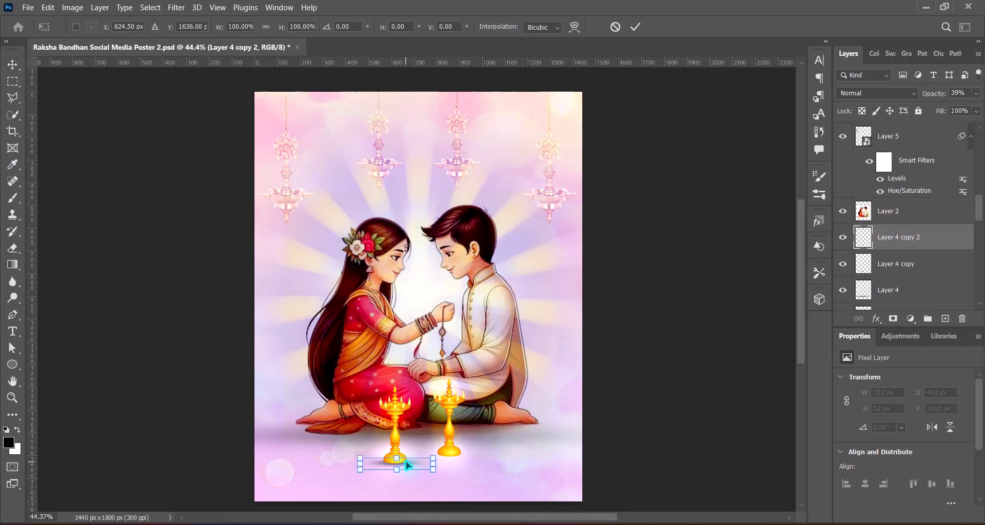
left_click_drag(407, 465, 460, 459)
key("Return")
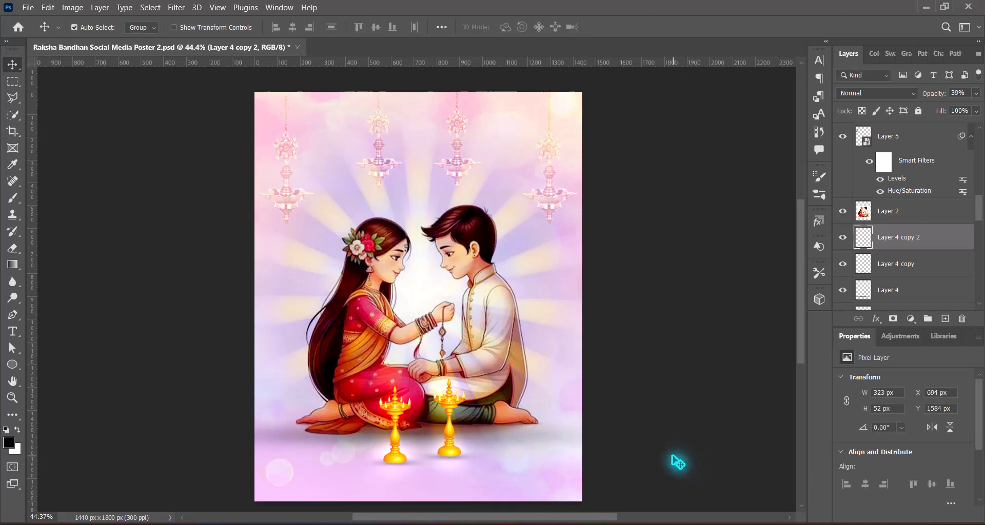
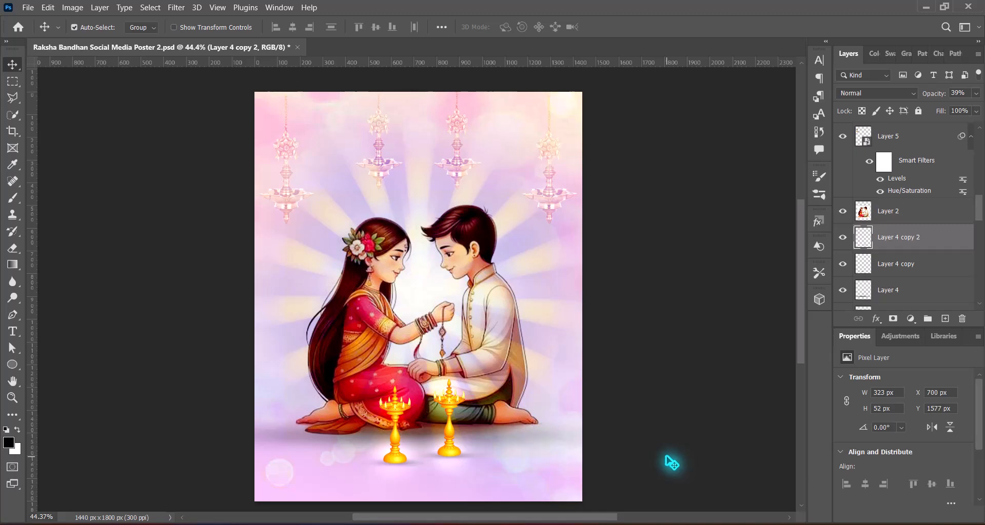
Step: Nudge the left lamp's shadow to X 460 px, Y 1607 px and save the poster
left_click(403, 465)
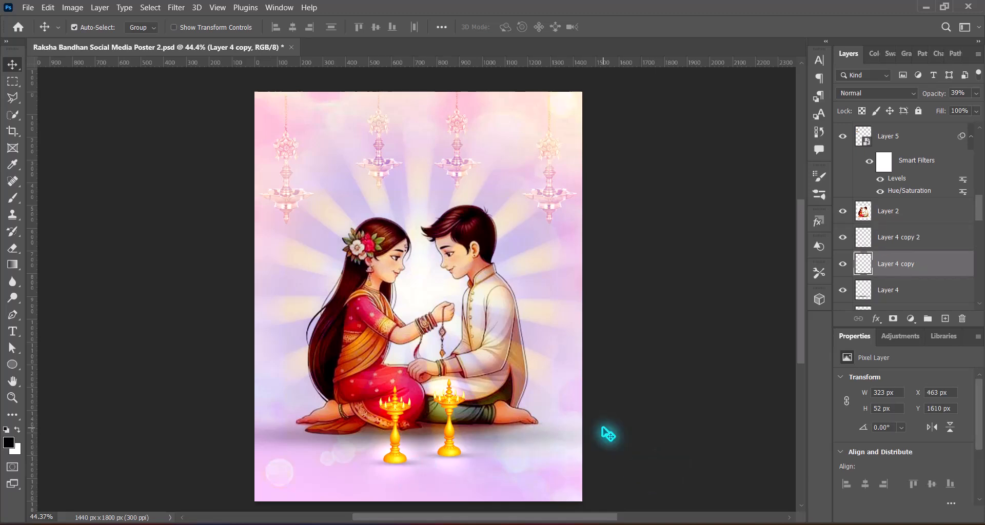
left_click(664, 427)
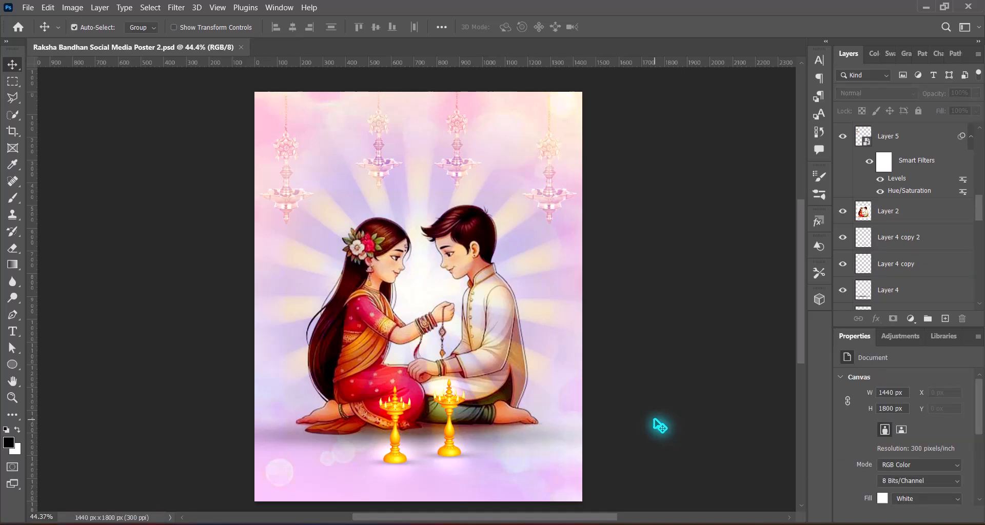
Step: Add a new empty layer above the right standing lamp at the top of the layer stack
left_click_drag(981, 212, 979, 143)
left_click(904, 137)
left_click(945, 319)
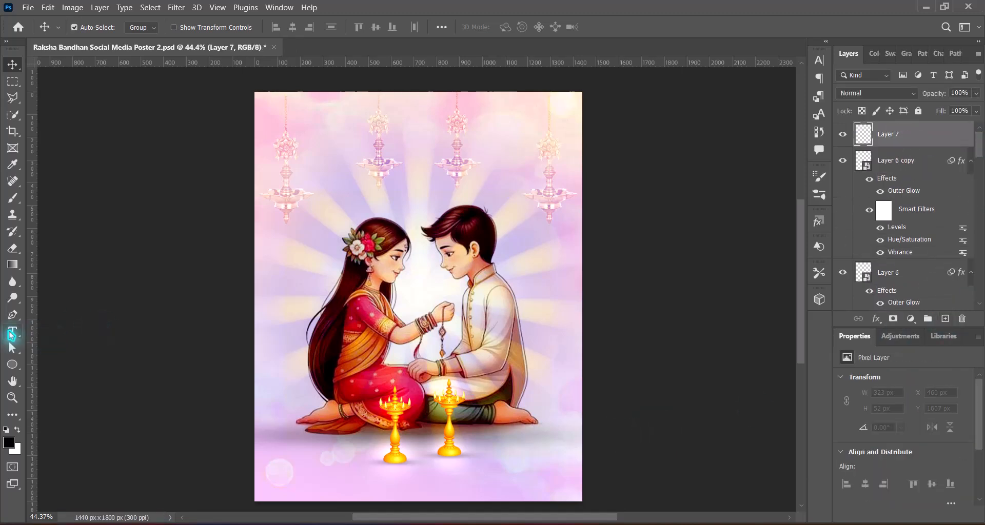
Step: Set up the Type tool with centred alignment and the dark red text colour #550000
left_click(12, 335)
left_click(77, 327)
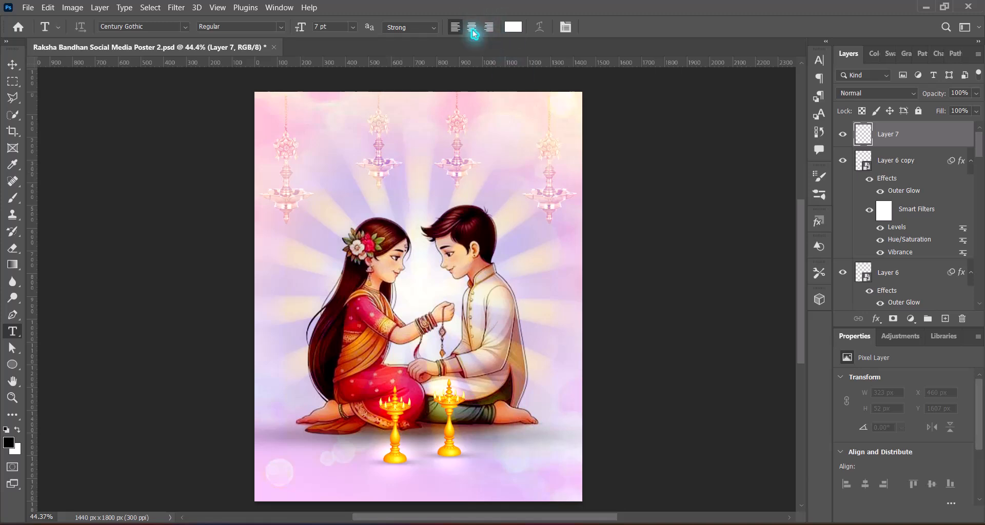
left_click(512, 28)
type("550000")
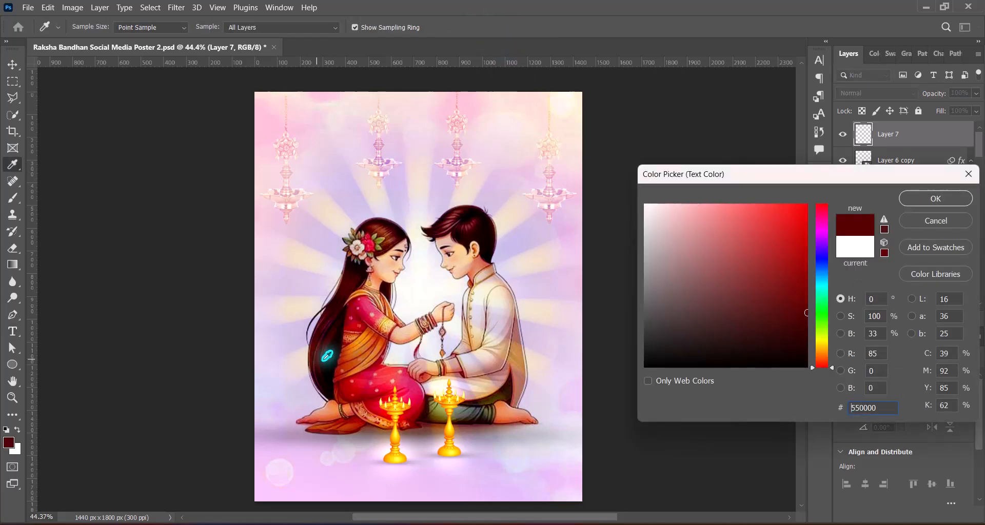
left_click(932, 199)
Step: Add the headline "Celebrate Raksha Bandhan with Creative Bonds" between the hanging lamps, broken into three lines after "Celebrate" and "Bandhan"
left_click(401, 131)
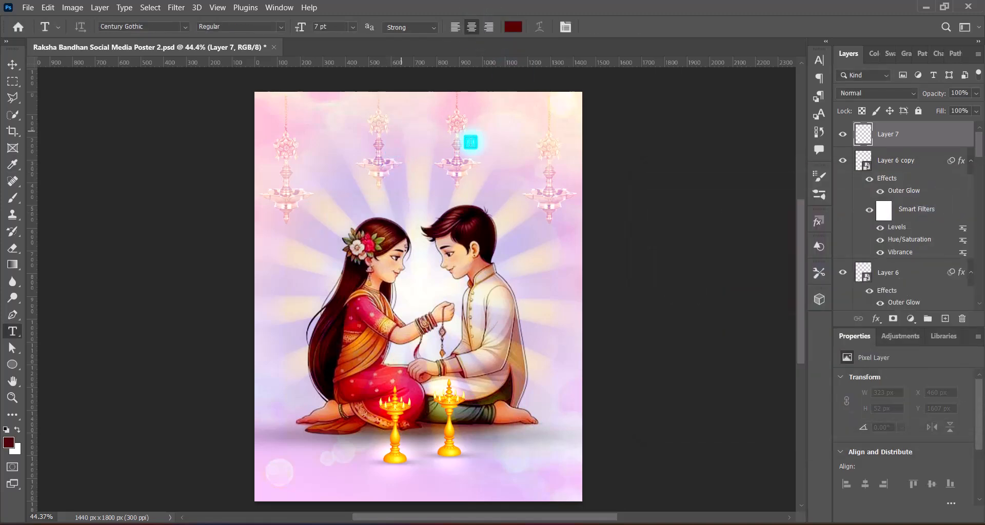
type("Celebrate Raksha Bandhan with Creative Bonds")
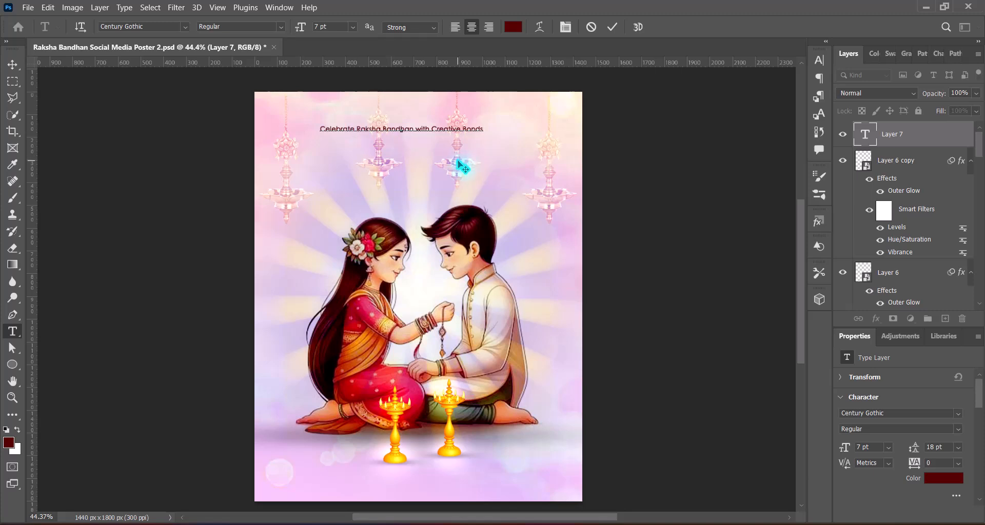
key("Return")
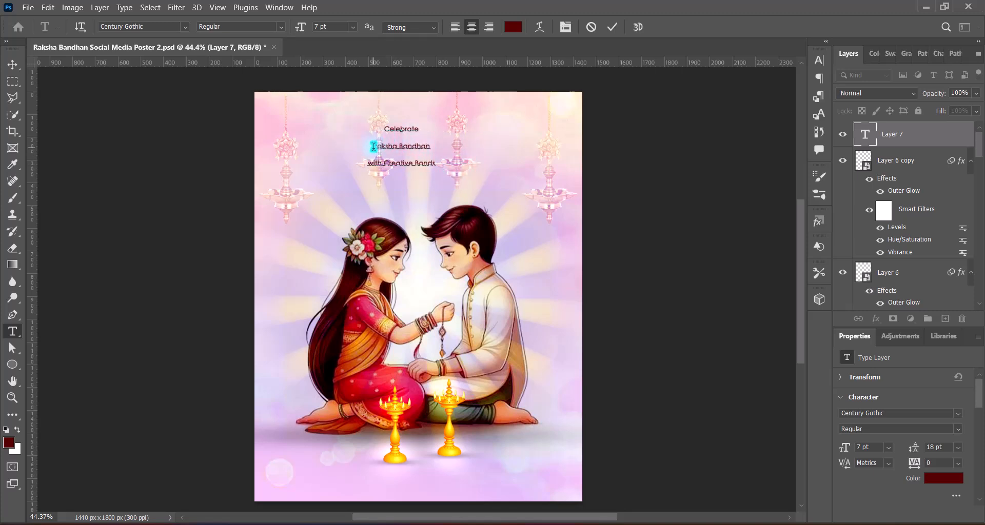
Step: Format the headline's "Raksha Bandhan" line as Bold with Smooth anti-aliasing
left_click(280, 27)
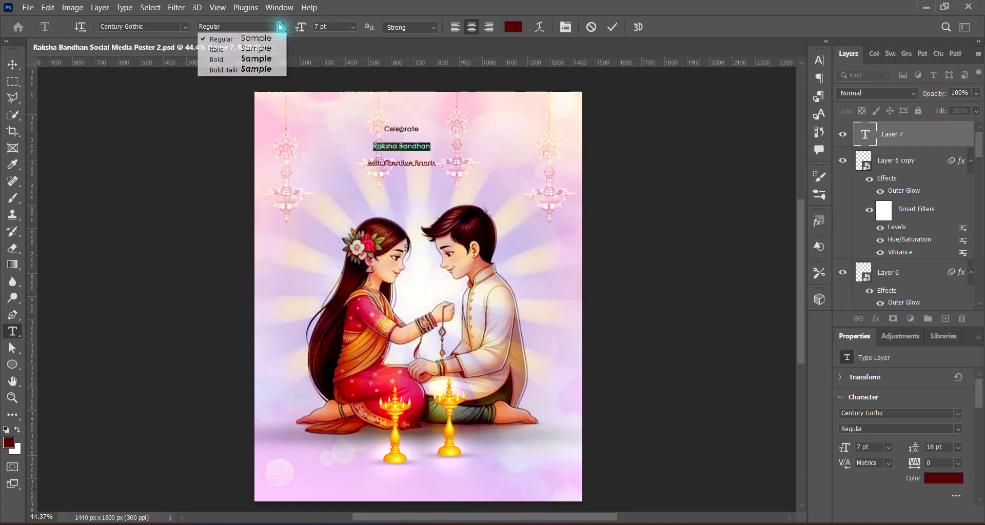
left_click(271, 60)
left_click(430, 29)
left_click(409, 78)
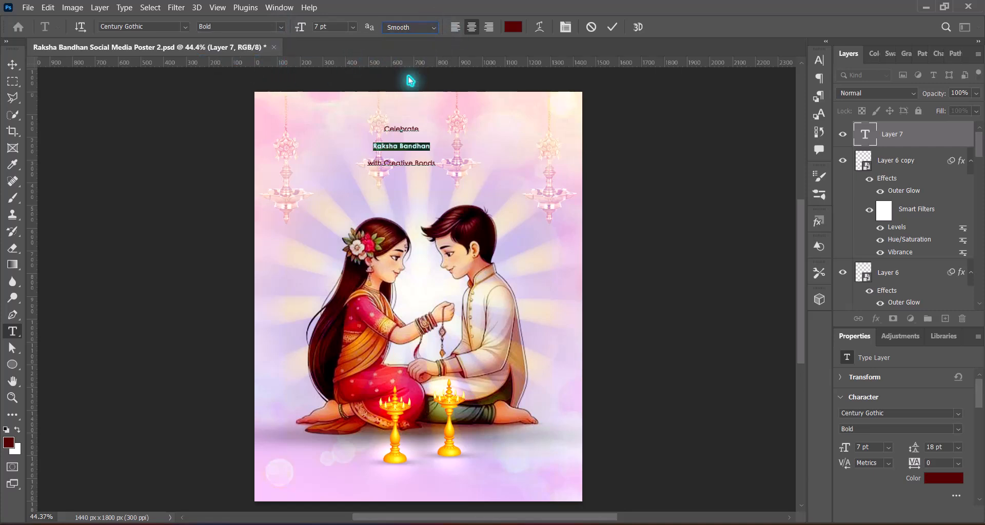
Step: Set the font size of the headline's "Raksha Bandhan" line to 12 pt
left_click(820, 62)
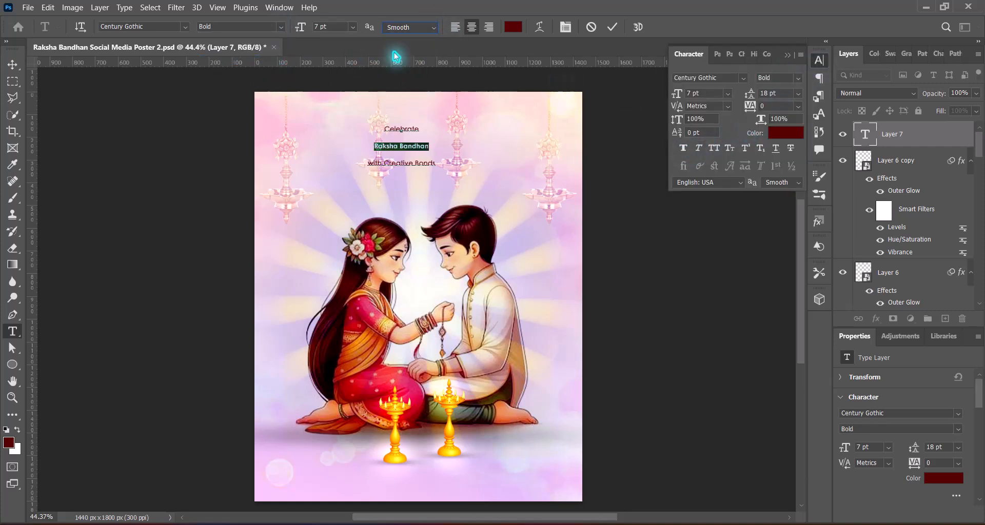
left_click(353, 27)
left_click(339, 95)
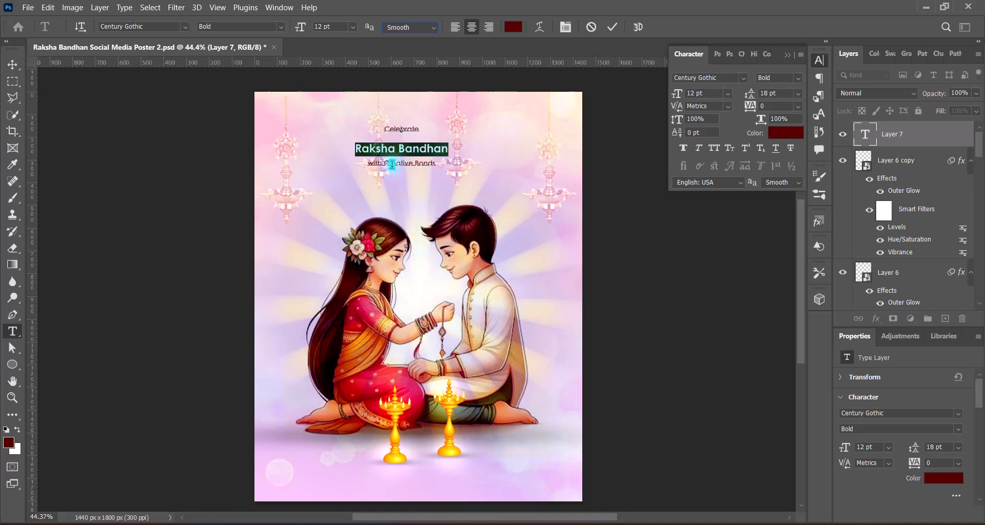
Step: Set the leading of the headline's "Celebrate" line to 9 pt and commit the text
double_click(385, 128)
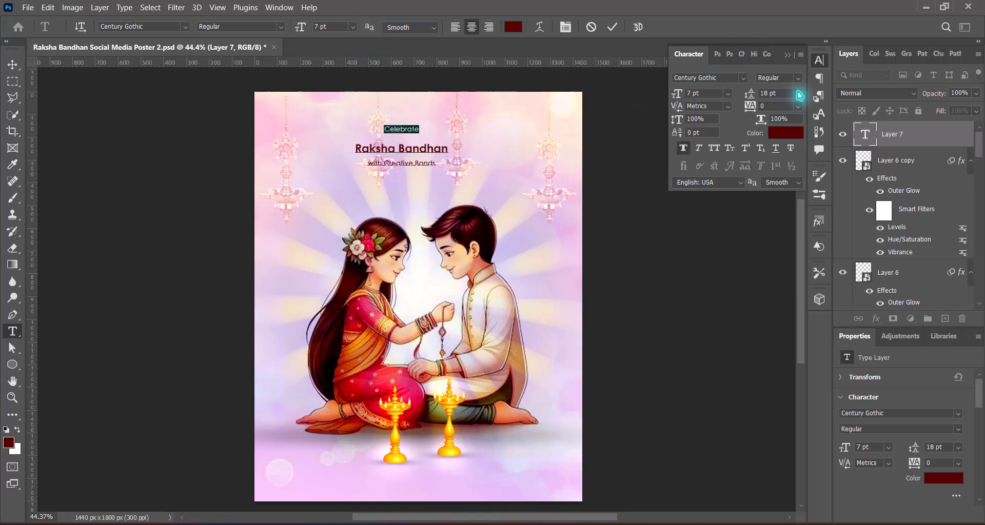
left_click(797, 93)
left_click(781, 142)
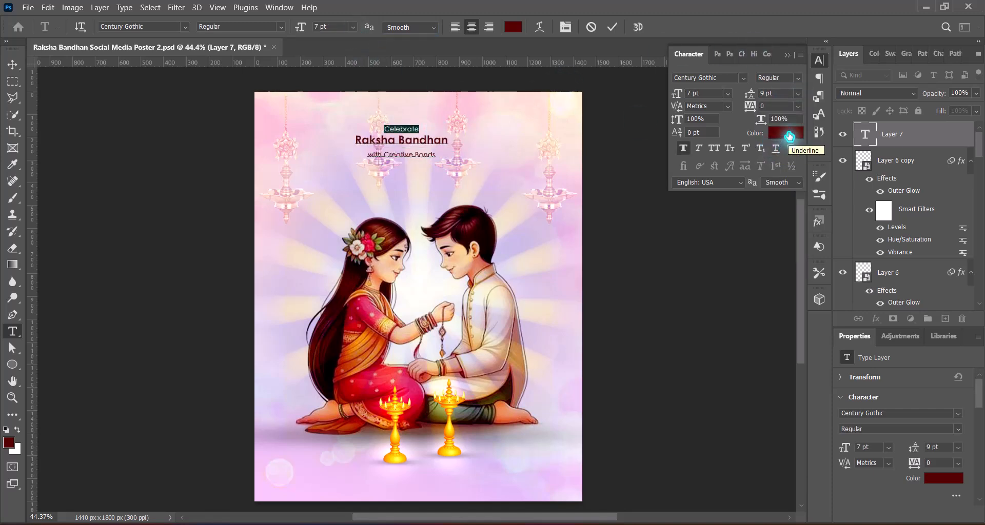
left_click(787, 54)
left_click(612, 27)
left_click(13, 66)
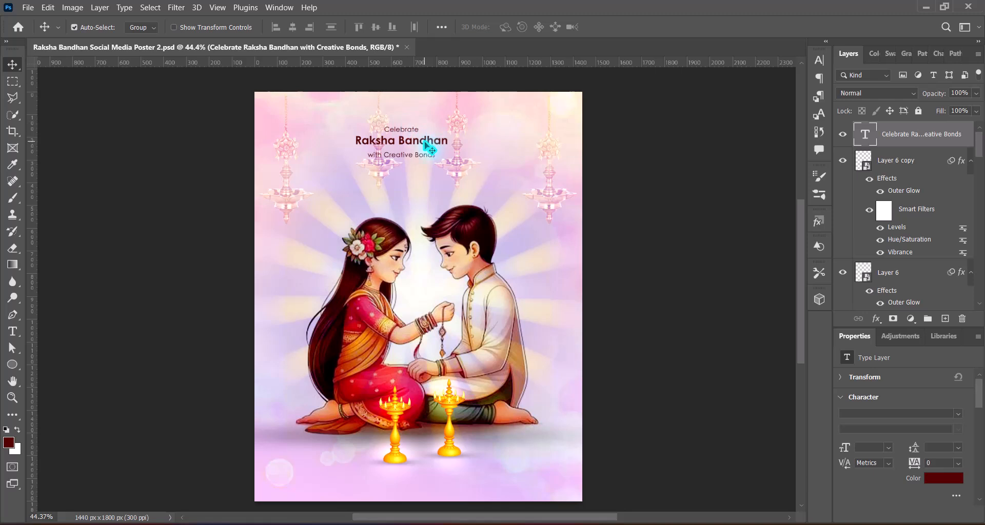
Step: Scale the whole headline up to about 243% and position it centred above the siblings
key("ctrl+t")
left_click_drag(401, 158, 402, 189)
left_click_drag(447, 159, 461, 165)
left_click_drag(419, 128, 412, 111)
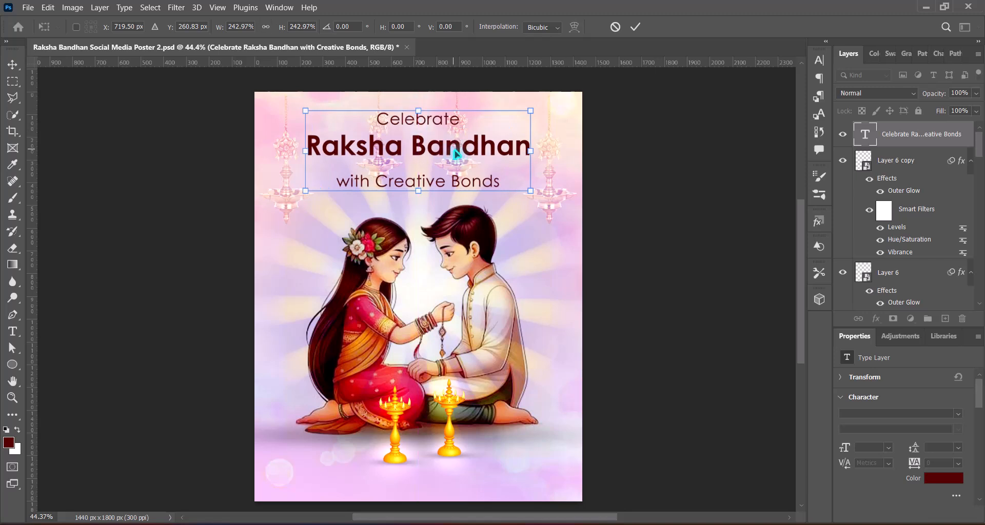
mouse_move(459, 147)
left_mouse_down()
mouse_move(451, 157)
mouse_move(464, 156)
left_mouse_up()
key("Return")
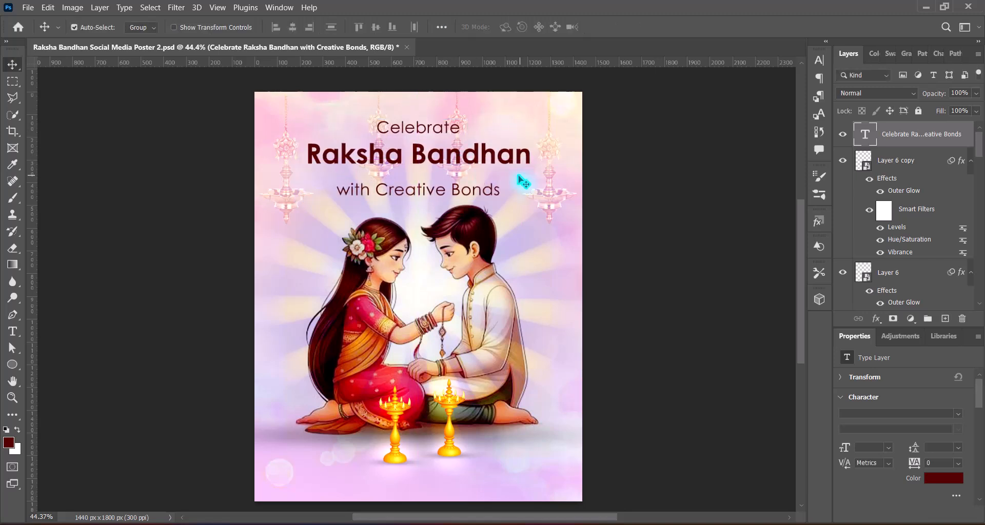
Step: Tighten the leading of the headline's "Raksha Bandhan" line to 36 pt
double_click(470, 184)
triple_click(426, 154)
left_click(819, 60)
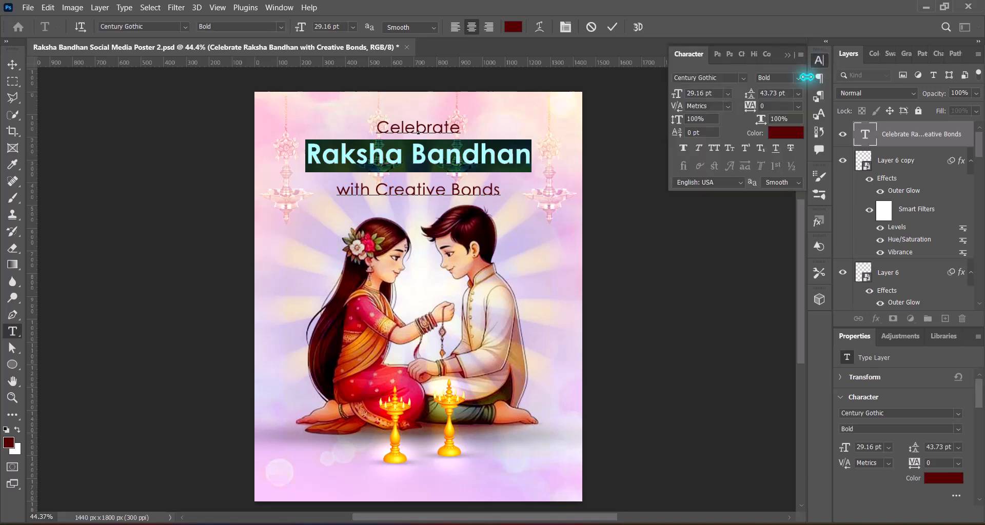
left_click(798, 93)
left_click(778, 229)
left_click(786, 54)
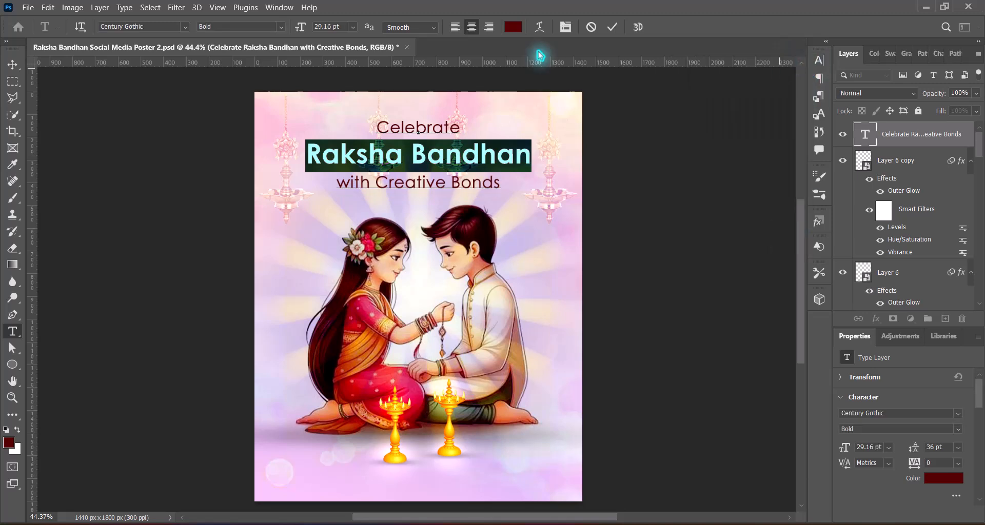
Step: Recolour the "Raksha Bandhan" line with the very dark brown sampled from the girl's hair and commit the text
left_click(513, 27)
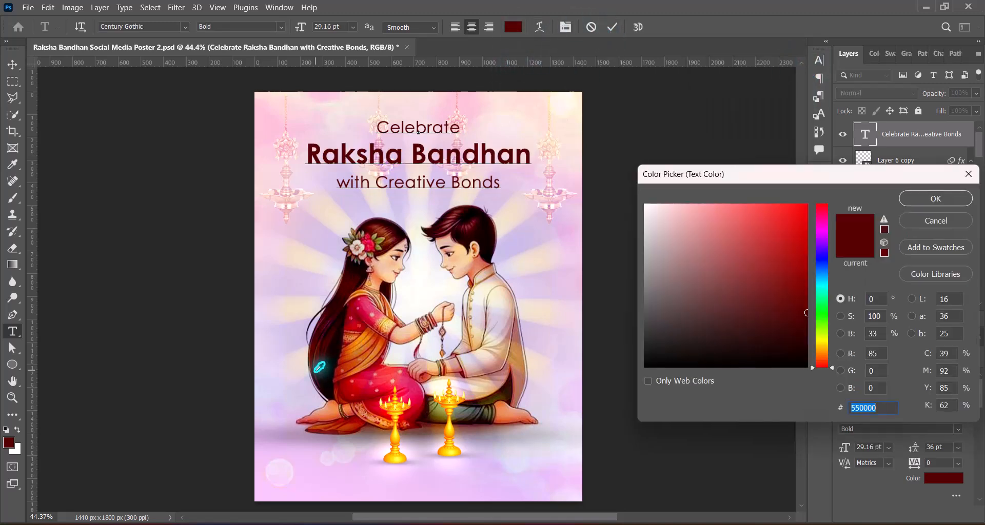
left_click(319, 367)
left_click(923, 198)
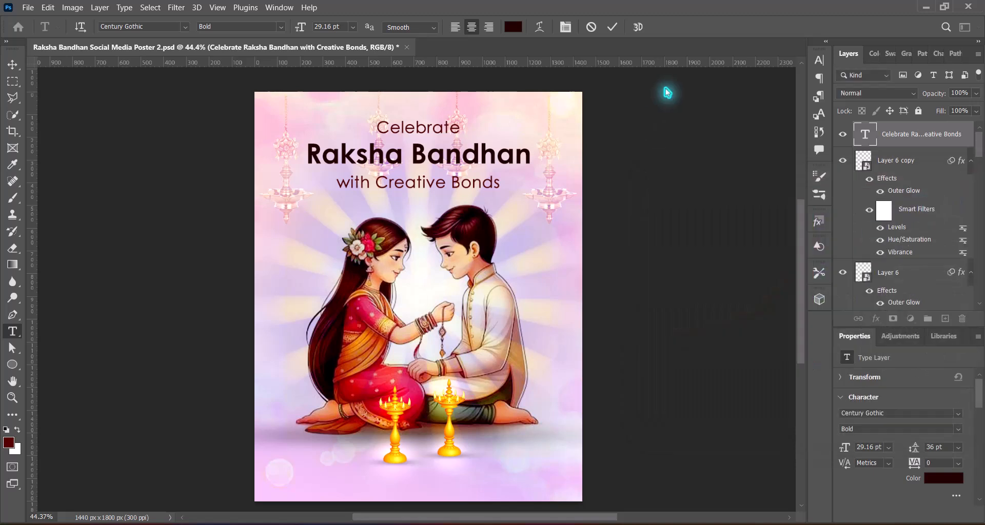
left_click(613, 27)
Step: Give the headline layer a white Drop Shadow with 100% opacity and a size of 150 px
right_click(866, 134)
left_click(866, 140)
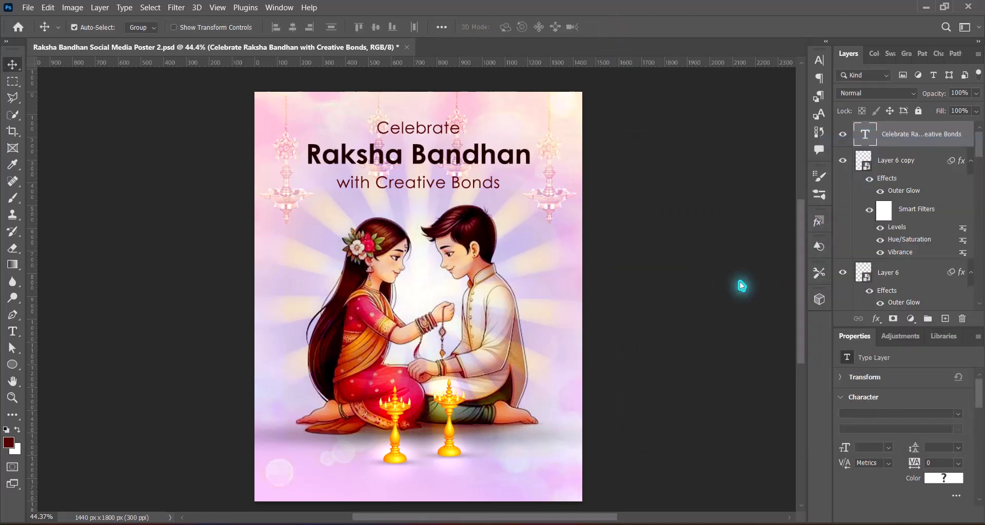
left_click(528, 314)
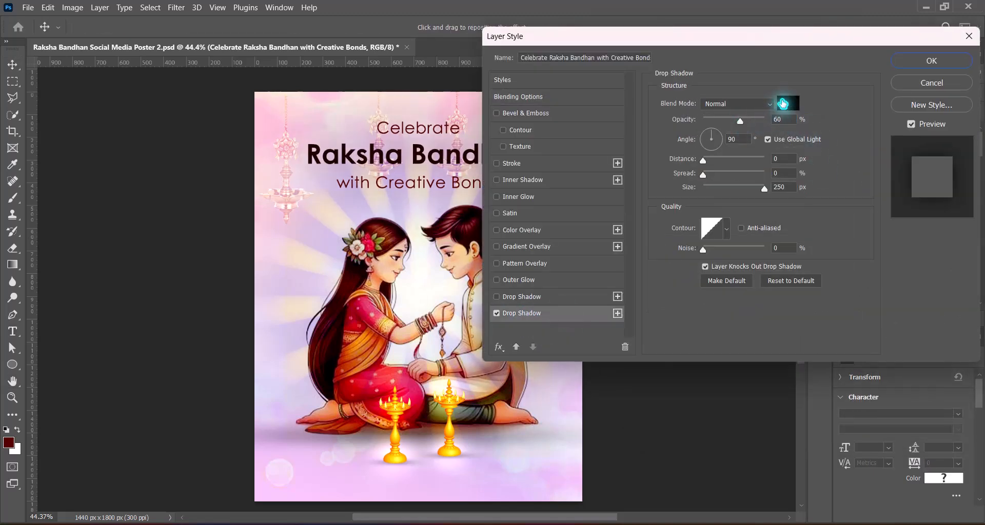
left_click(788, 103)
left_click(645, 206)
left_click(946, 199)
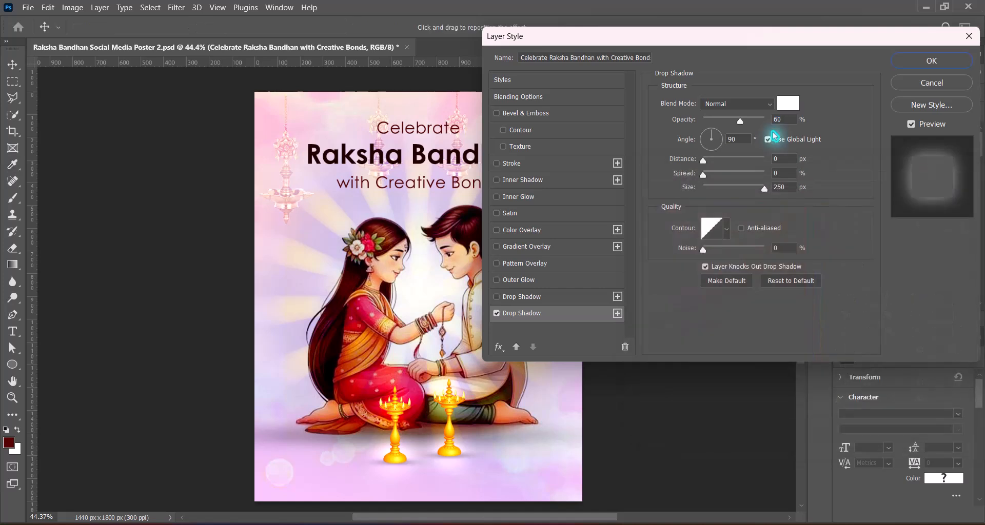
left_click_drag(740, 121, 869, 123)
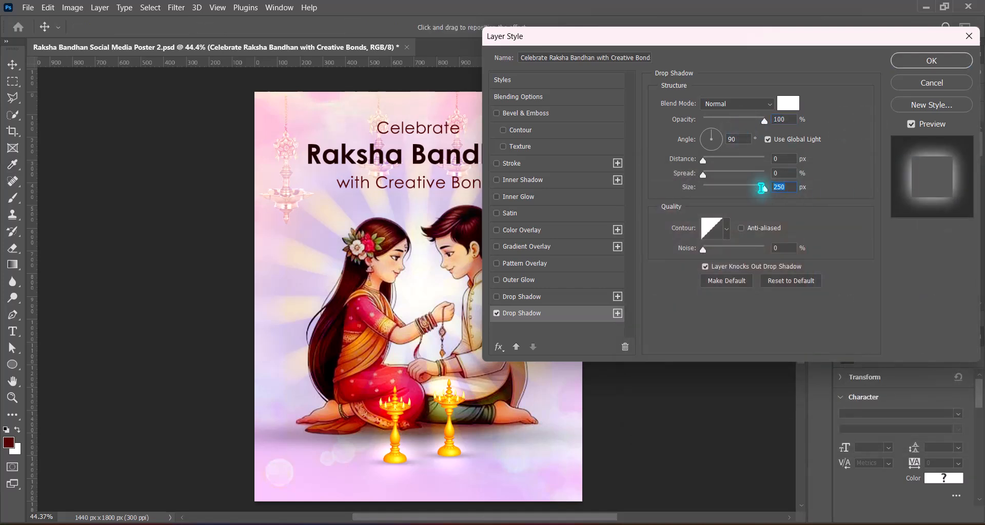
type("150")
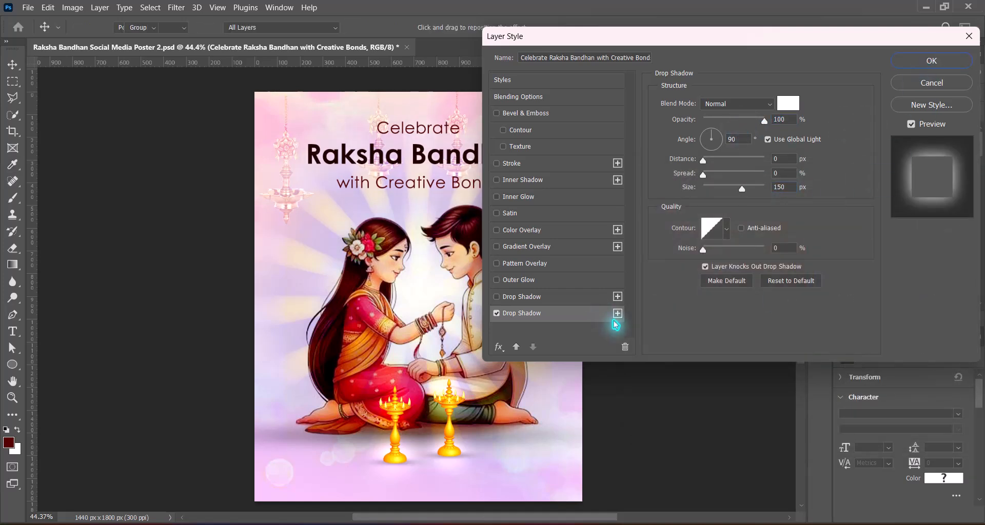
key("Return")
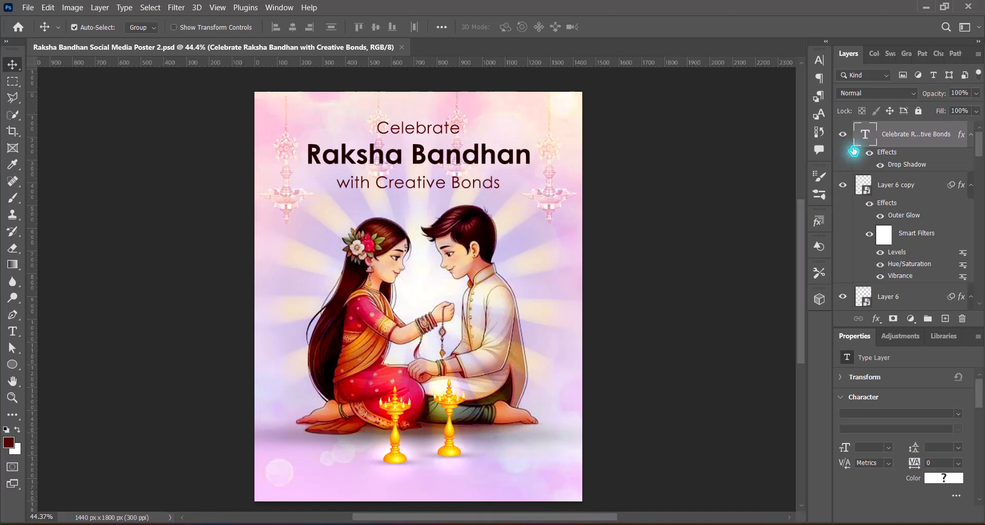
Step: Add a white 3 px outside Stroke to the headline layer
double_click(855, 148)
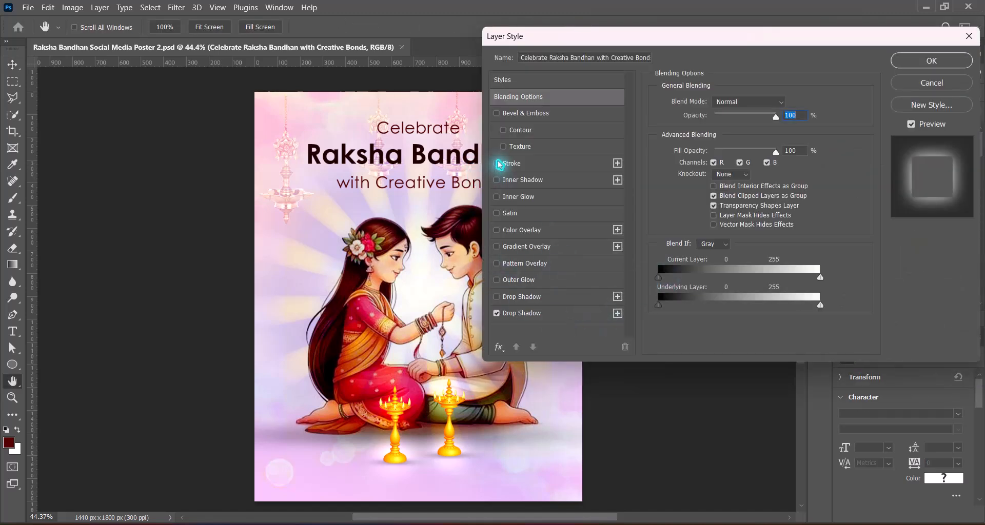
left_click(499, 164)
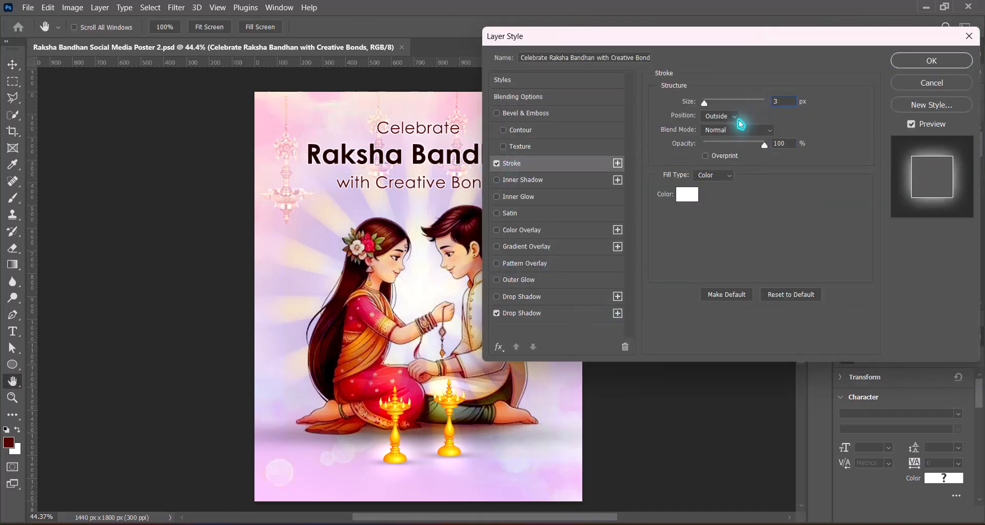
left_click(928, 61)
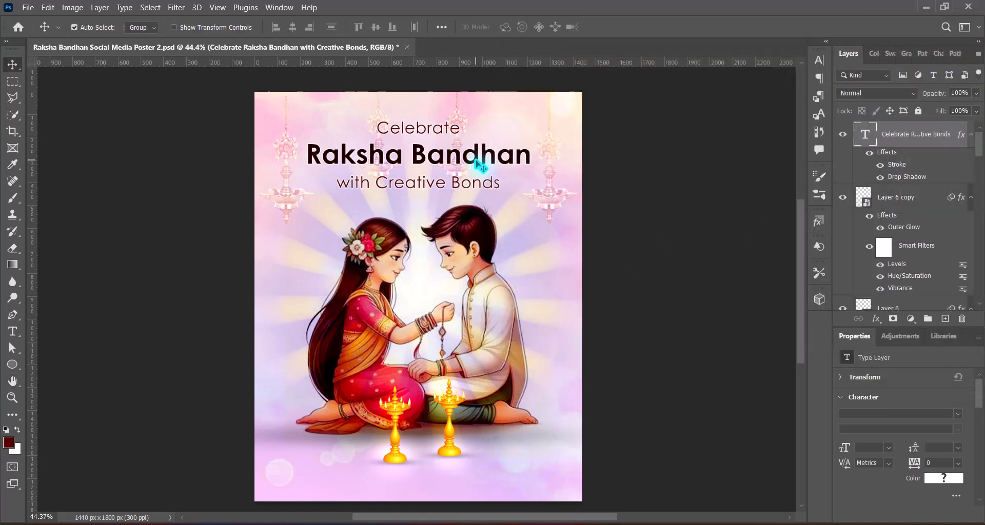
double_click(434, 192)
left_click_drag(337, 182, 500, 184)
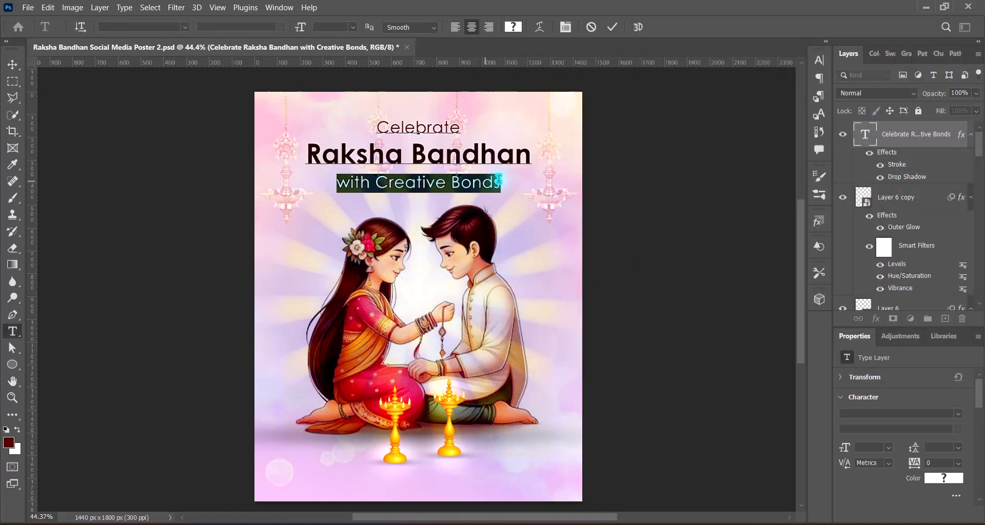
left_click(819, 63)
left_click(819, 63)
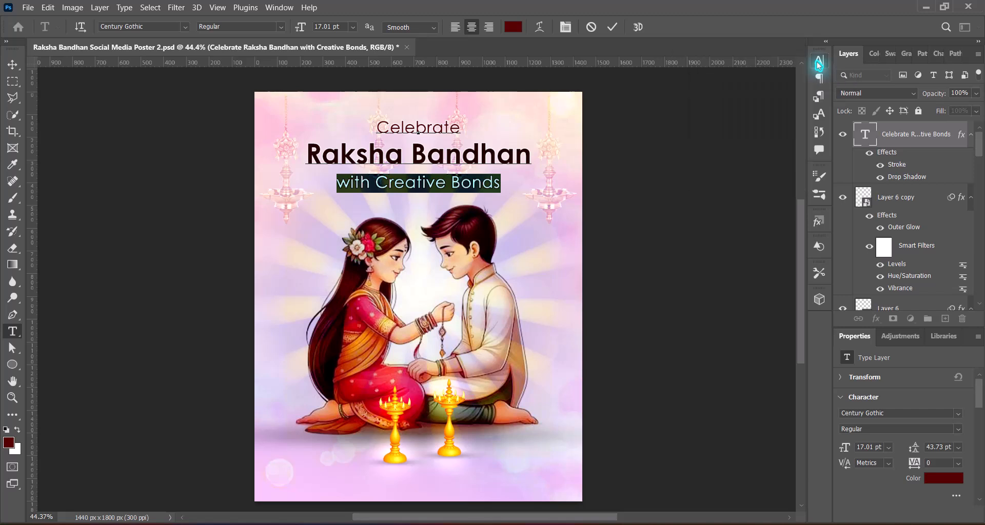
left_click(613, 28)
key("v")
Step: Save the poster, and set the spread of the headline's Drop Shadow to 3%
key("ctrl+s")
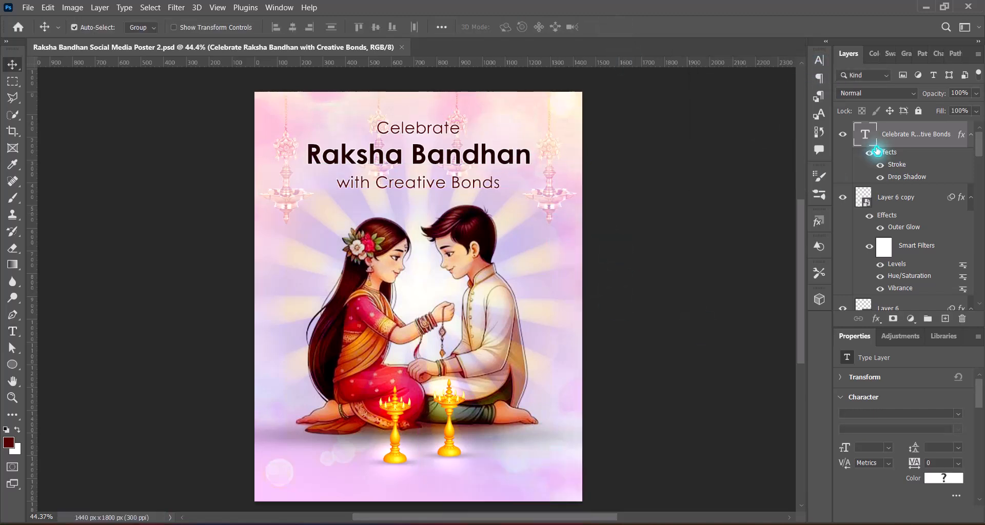
double_click(905, 177)
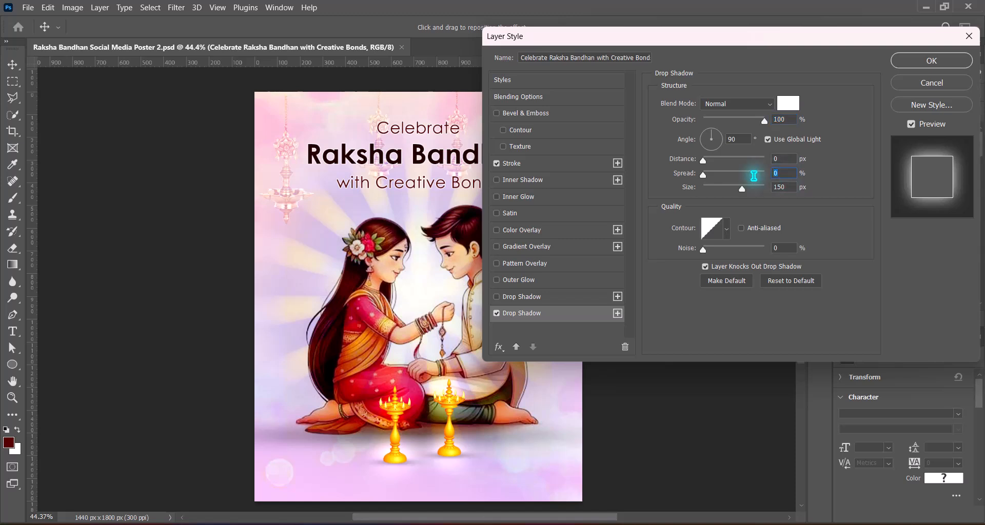
type("3")
left_click(918, 61)
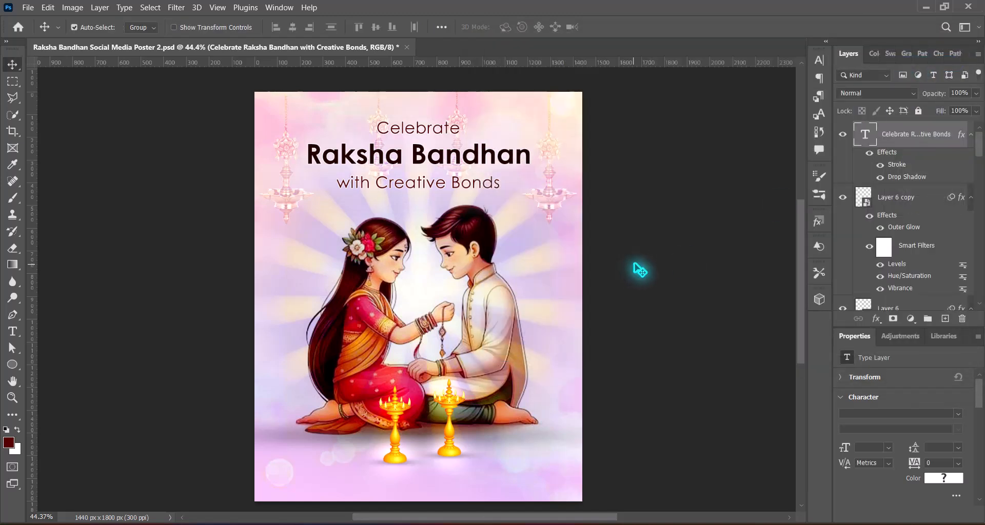
left_click(660, 265)
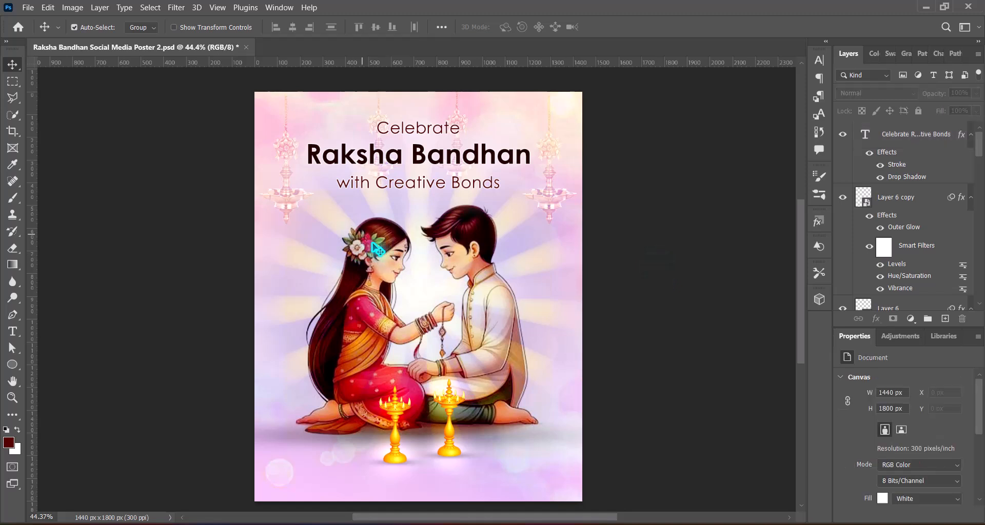
Step: Apply a Levels adjustment with the Midtones Darker preset to the outer left hanging lamp
left_click(285, 196)
left_click(73, 7)
mouse_move(123, 37)
left_click(215, 49)
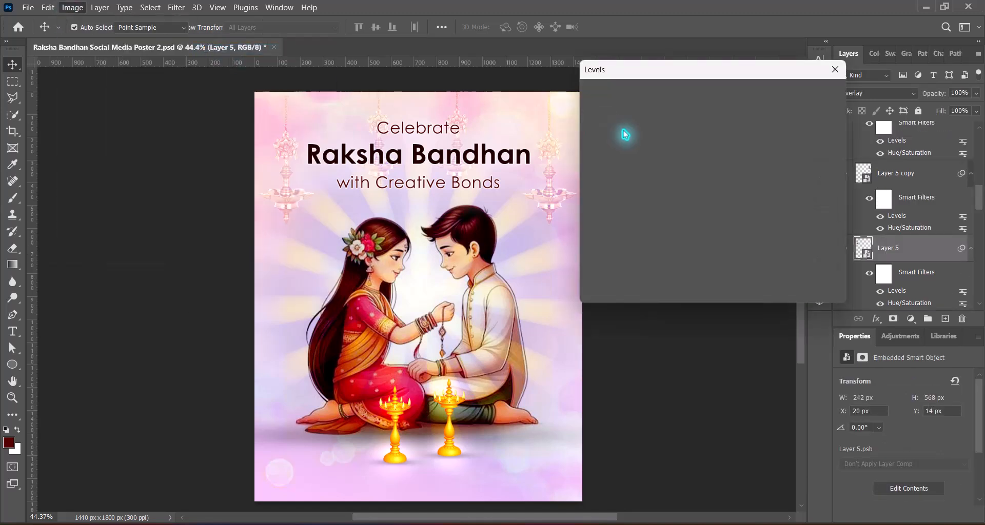
left_click(659, 92)
left_click(657, 161)
left_click(657, 95)
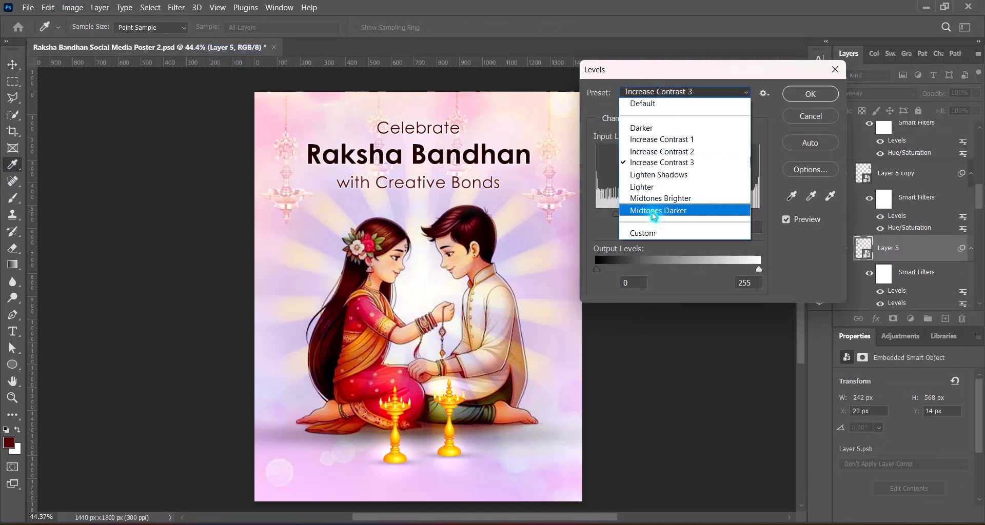
left_click(656, 211)
left_click(811, 94)
key("v")
Step: Apply a Levels adjustment with the Midtones Darker preset to the outer right hanging lamp
left_click(565, 207)
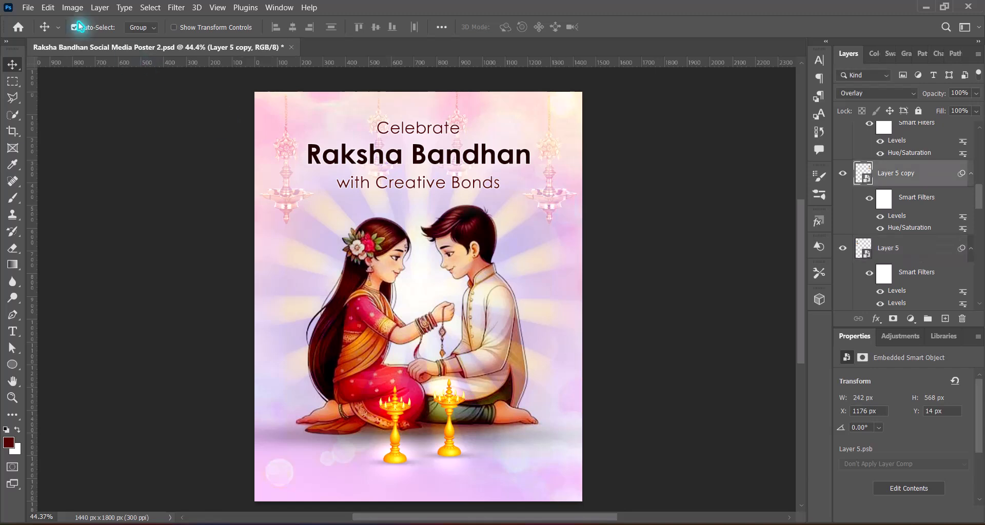
left_click(72, 8)
mouse_move(123, 37)
left_click(215, 49)
left_click(641, 93)
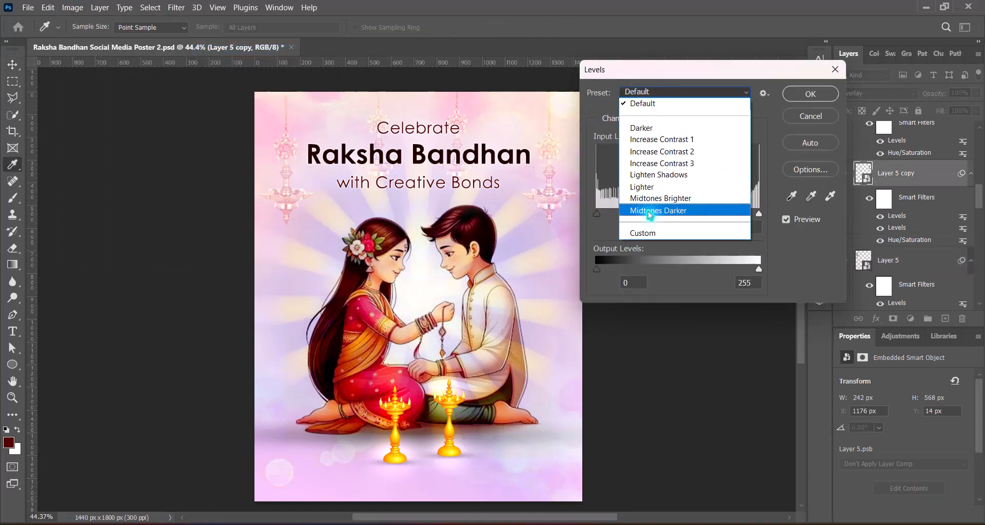
left_click(656, 211)
left_click(804, 96)
key("v")
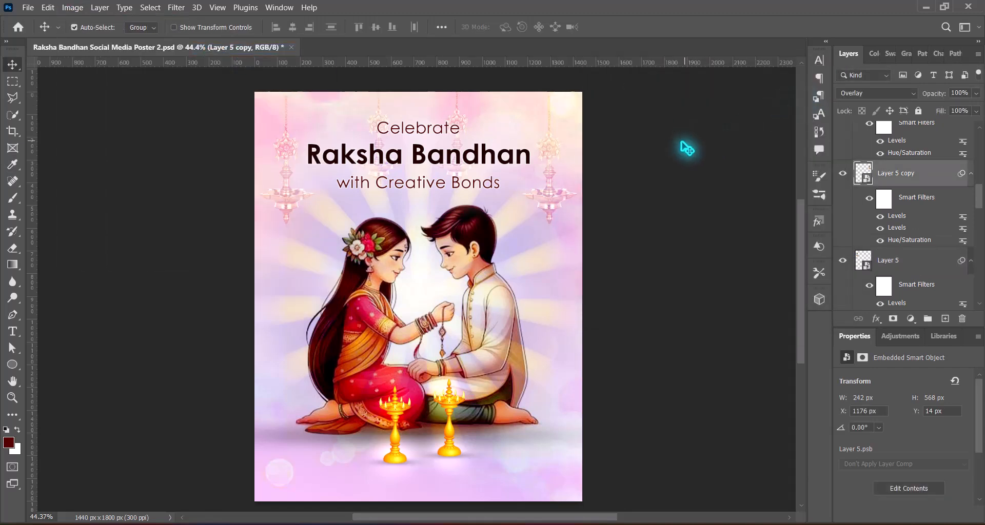
Step: Apply a Levels adjustment with the Midtones Darker preset to the inner left hanging lamp
left_click(382, 110)
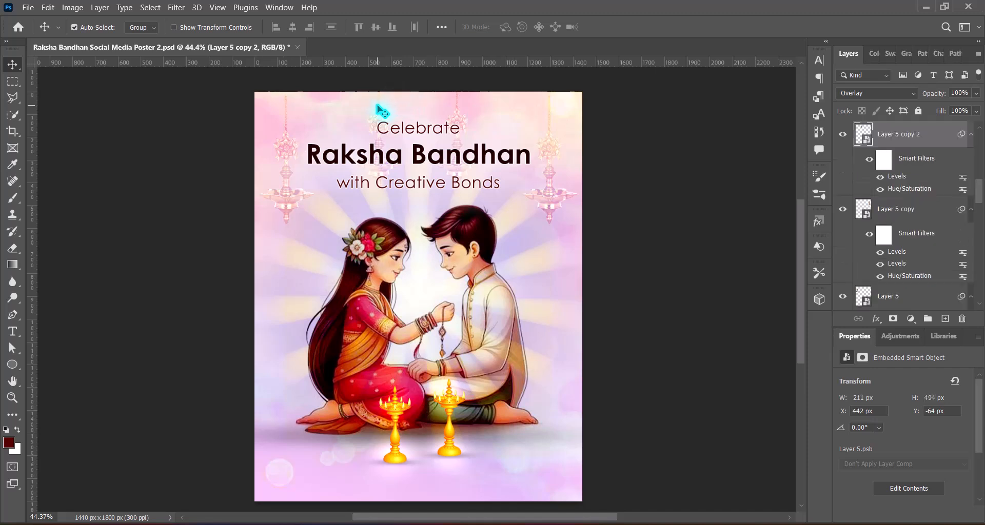
left_click(72, 7)
mouse_move(84, 38)
left_click(237, 52)
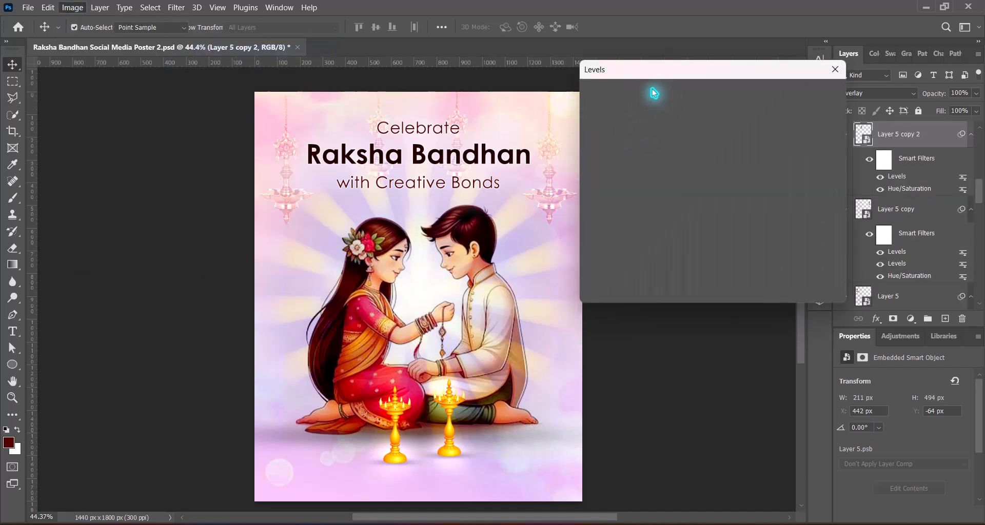
left_click(653, 93)
left_click(656, 213)
left_click(809, 94)
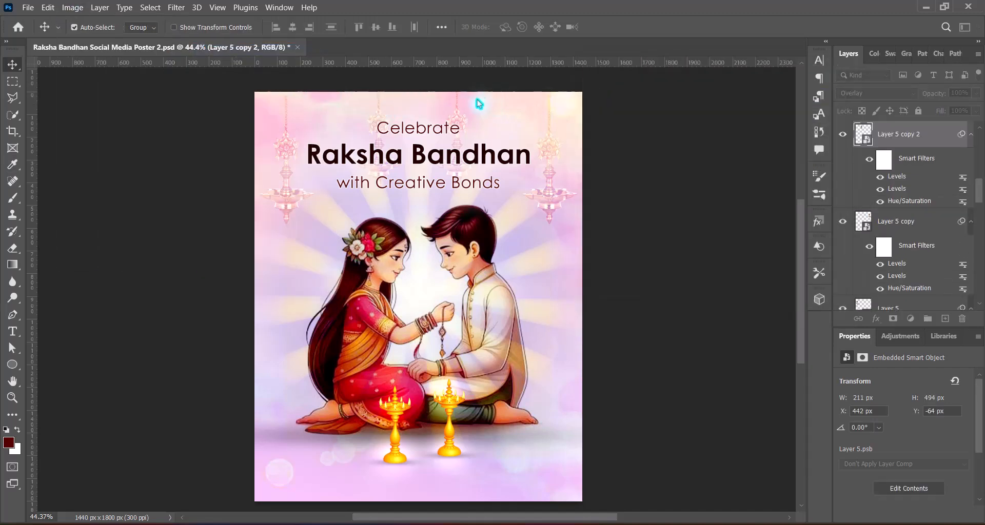
Step: Apply a Levels adjustment with the Midtones Darker preset to the inner right hanging lamp, and save the poster
left_click(456, 105)
left_click(72, 7)
mouse_move(85, 38)
left_click(226, 49)
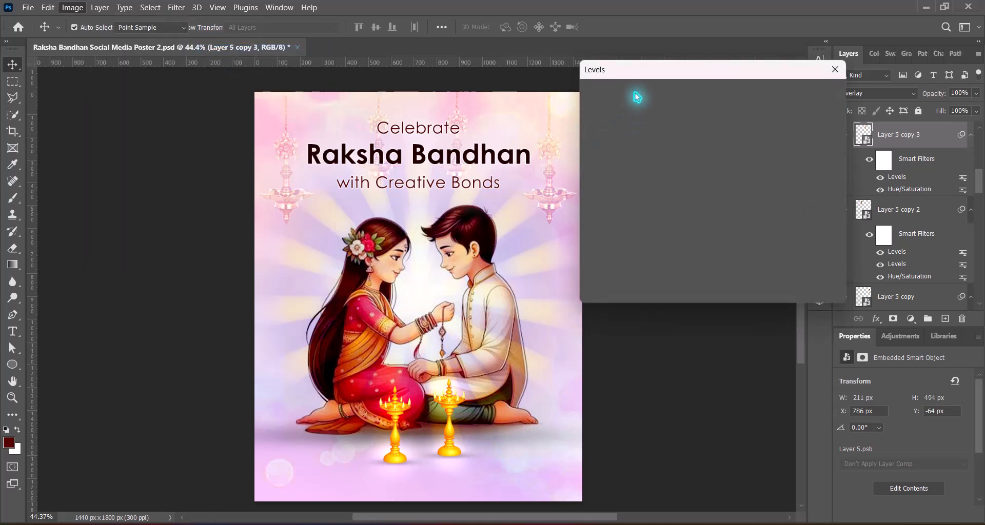
left_click(641, 92)
left_click(656, 213)
left_click(800, 101)
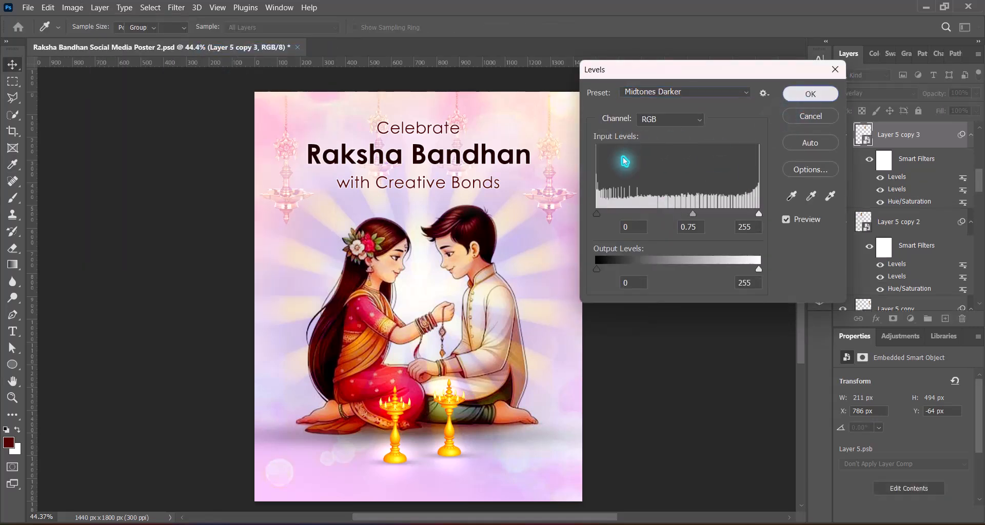
key("ctrl+s")
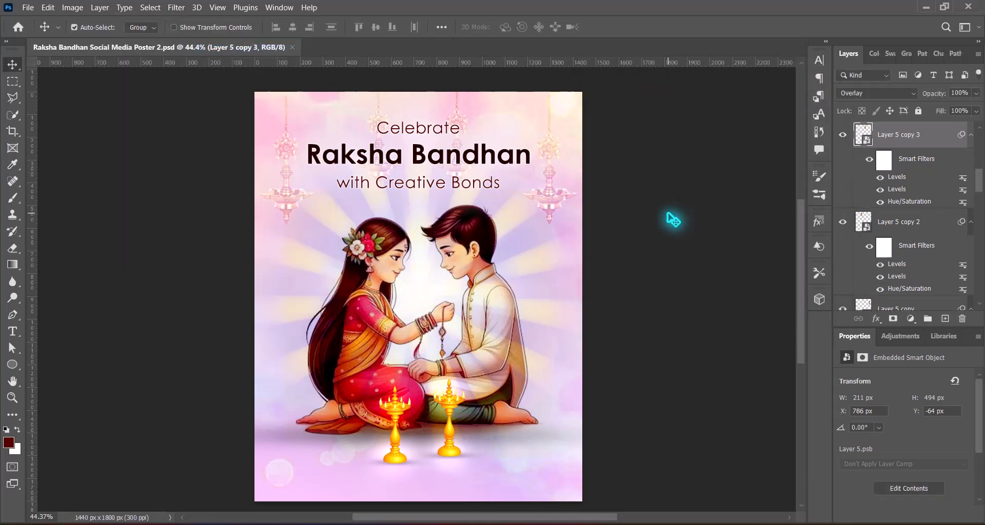
Step: Nudge the three-line headline upward, closer to the poster's upper edge
left_click(481, 161)
key("shift+Up")
key("shift+Up")
key("shift+Up")
key("shift+Up")
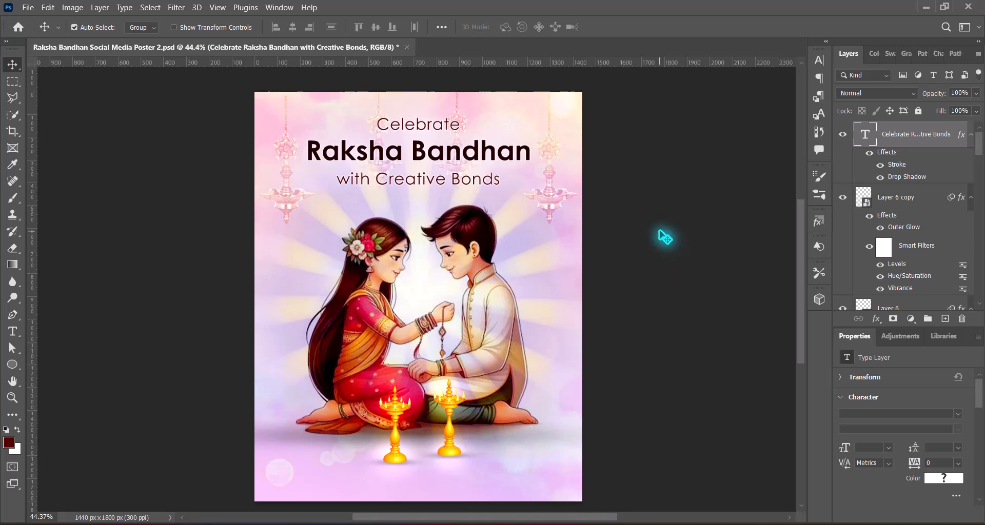
key("shift+Up")
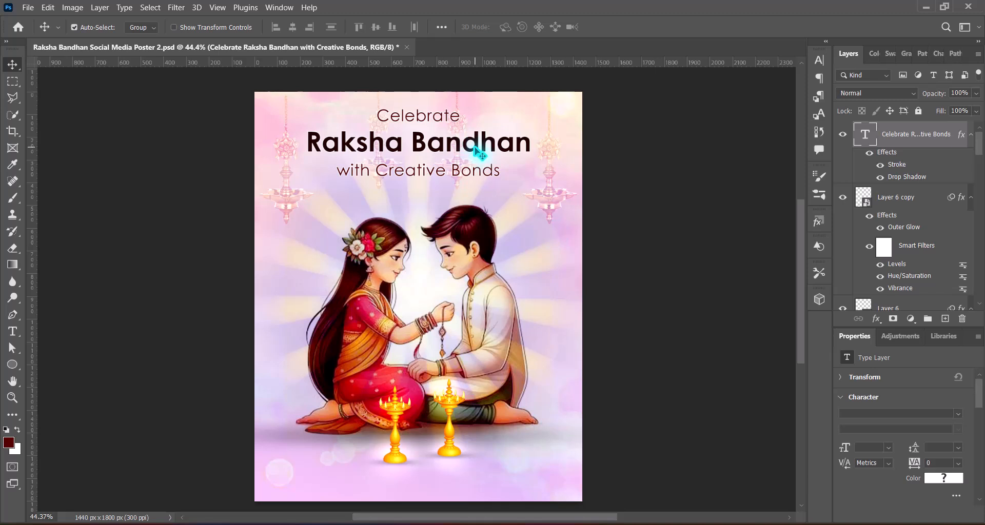
key("shift+Up")
Step: Add a two-line tagline below the headline reading "From posters to promotions - banners, flyers, and social media creatives for your business at affordable prices"
left_click(945, 319)
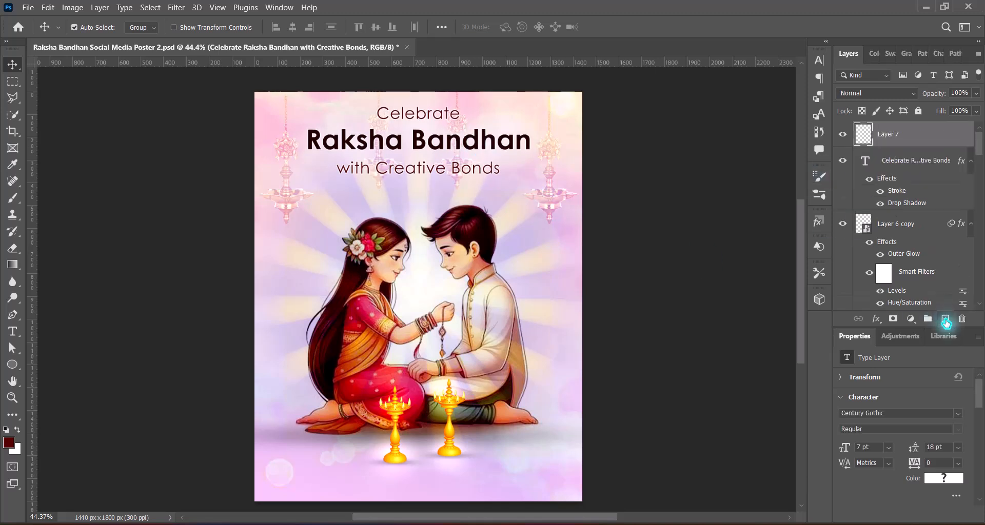
left_click(13, 332)
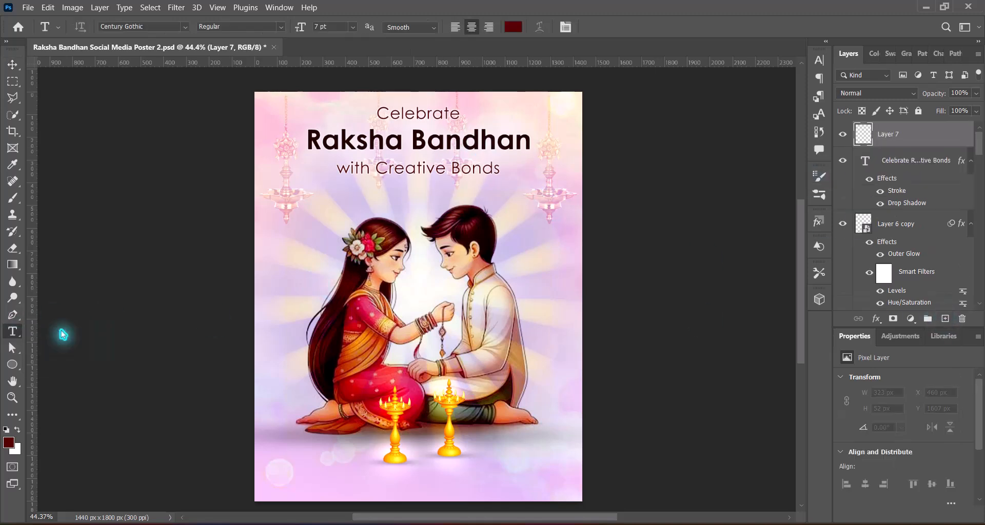
left_click(408, 194)
type("From posters to promotions")
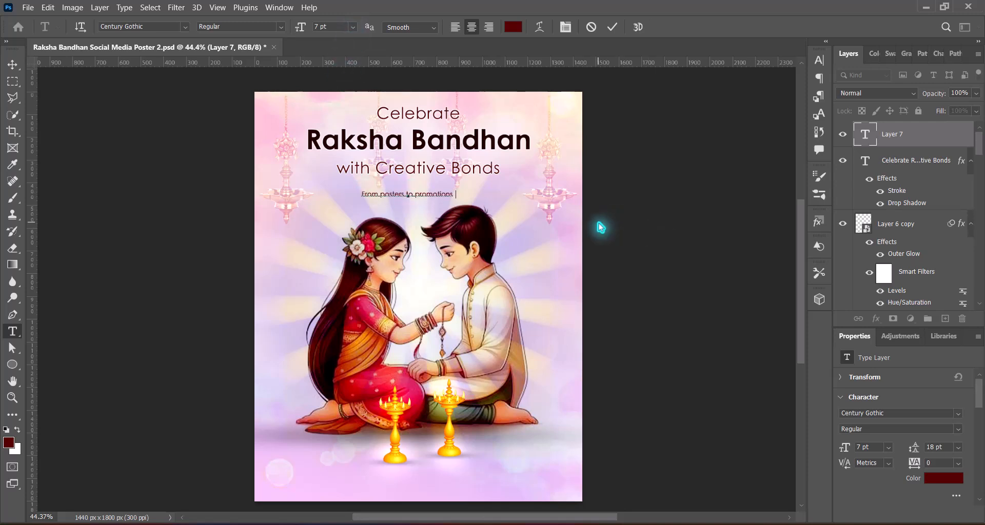
type("Banners, flyers, and social media creatives for your brand at affordable prices")
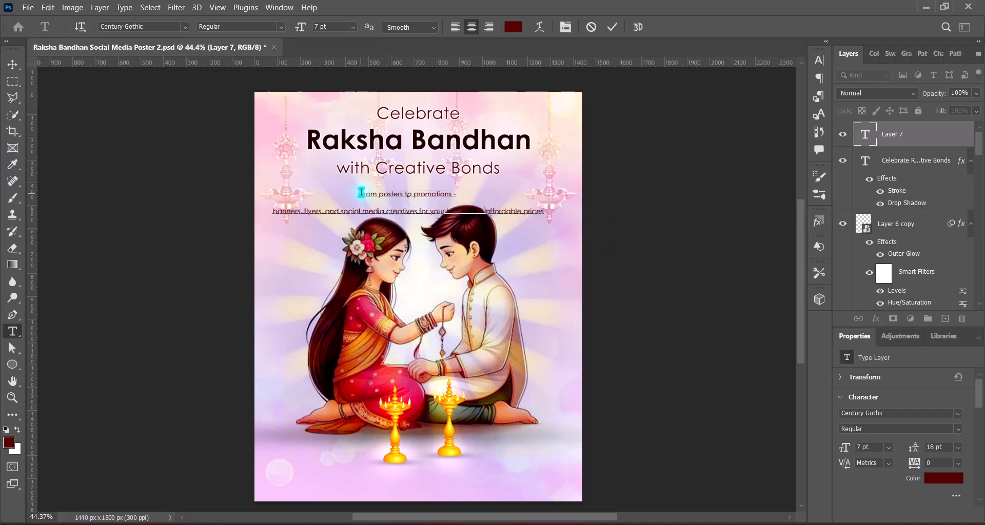
Step: Format the whole tagline in small caps with 11 pt leading
key("ctrl+a")
left_click(819, 60)
left_click(715, 149)
left_click(731, 149)
left_click(792, 94)
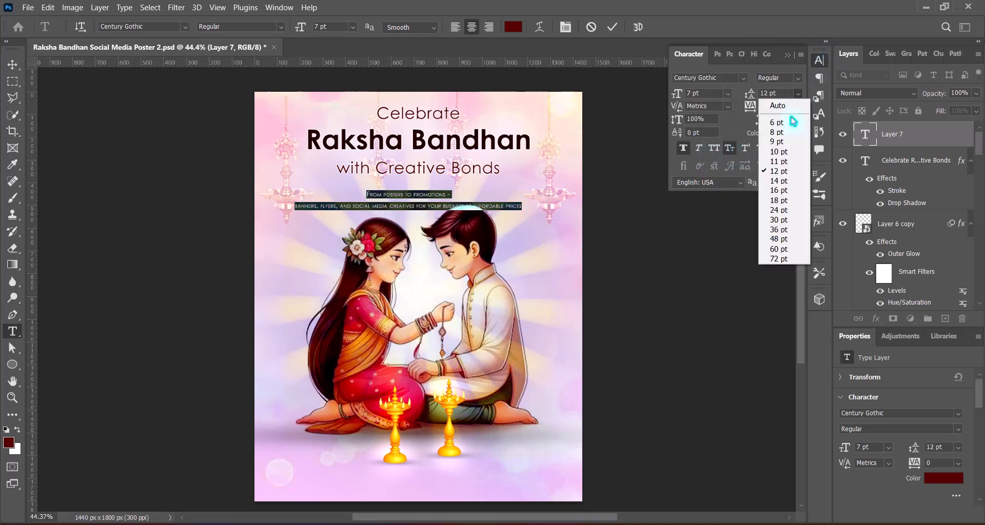
left_click(779, 167)
Step: Make the tagline's first line, "From posters to promotions -", bold
left_click(241, 27)
left_click(226, 62)
left_click(797, 94)
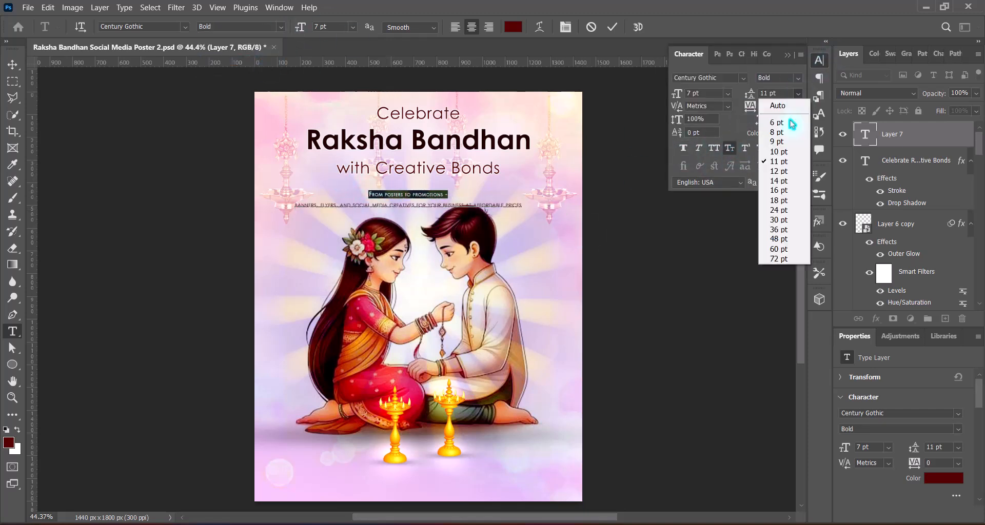
left_click(779, 156)
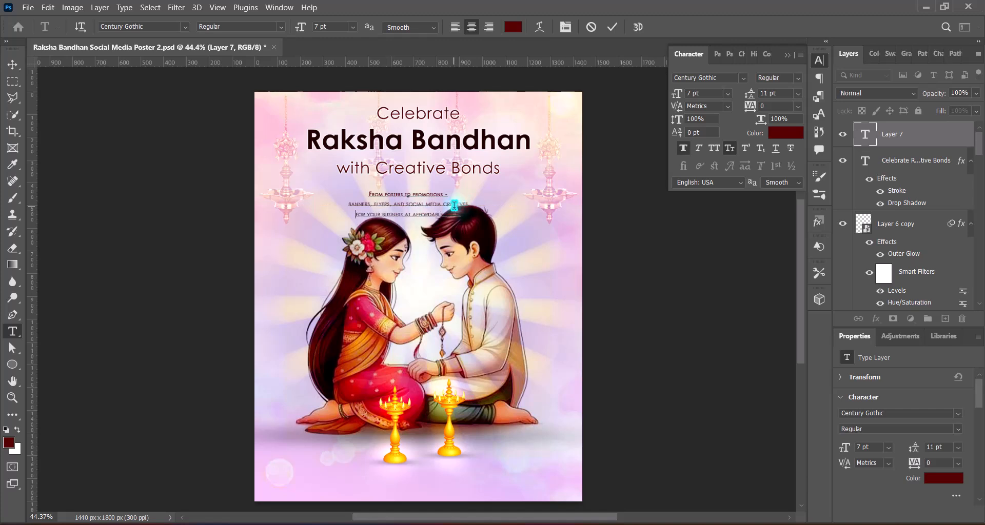
Step: Tighten the tagline's leading and scale the text up to 10.18 pt just beneath the headline
key("ctrl+a")
left_click(798, 93)
left_click(783, 147)
left_click(819, 60)
left_click(13, 64)
key("ctrl+t")
left_click_drag(408, 190, 407, 172)
left_click_drag(418, 203, 425, 202)
key("Return")
Step: Rebreak the tagline's lower text so that only "at affordable prices" stands on the third line
double_click(424, 203)
left_click(434, 211)
key("Home")
key("BackSpace")
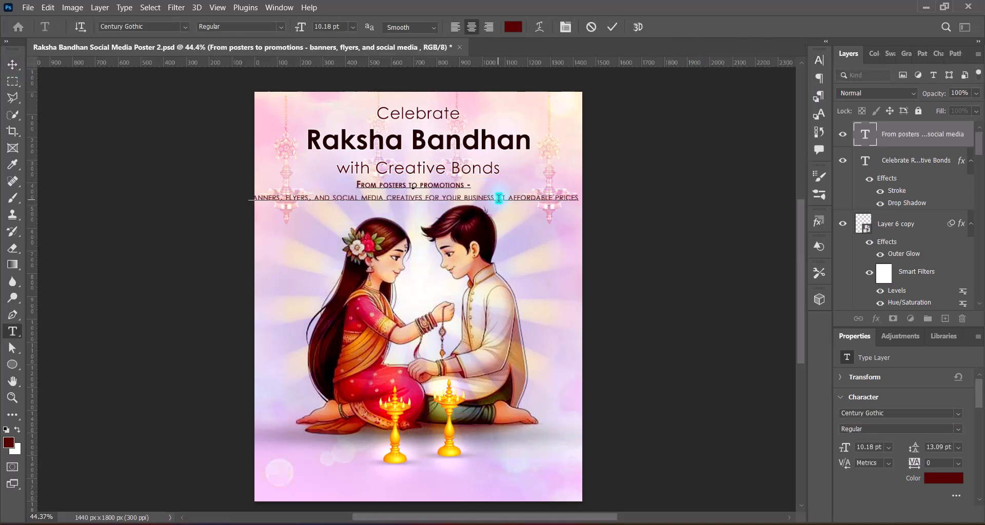
key("Return")
key("ctrl+Return")
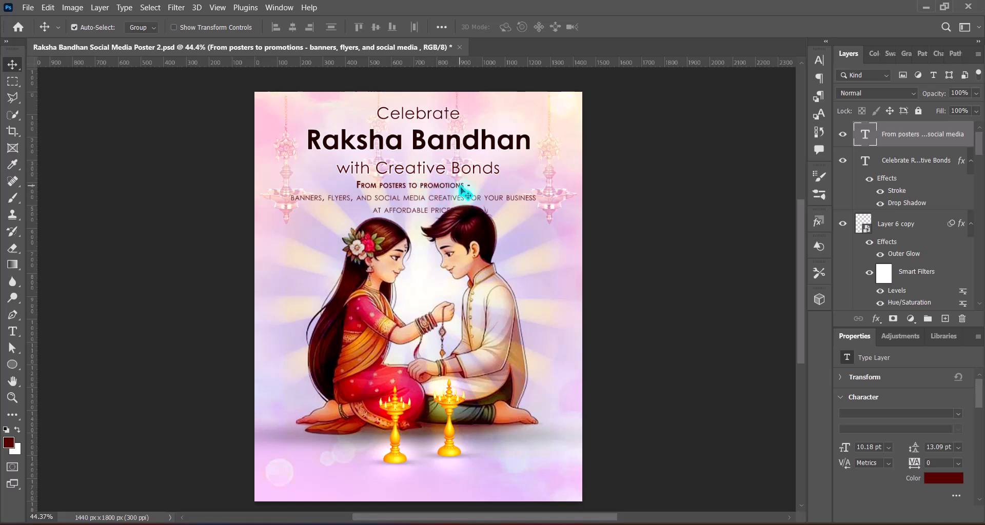
Step: Move the tagline up so it sits above the siblings' heads
key("ctrl+t")
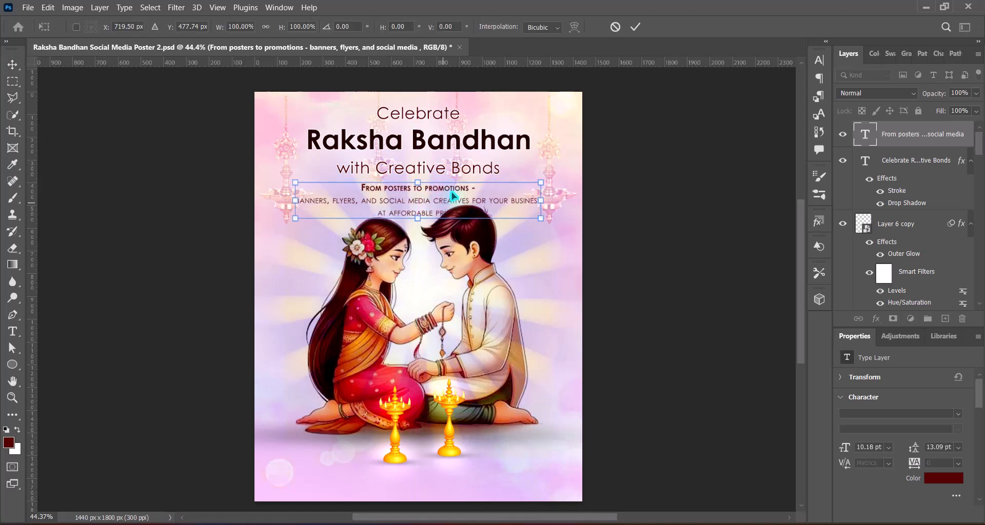
left_click_drag(437, 204, 448, 186)
key("Return")
Step: Reduce the headline's leading to bring "with Creative Bonds" closer to "Raksha Bandhan"
triple_click(418, 141)
left_click(819, 61)
left_click(805, 92)
left_click(774, 203)
left_click(805, 92)
left_click(776, 206)
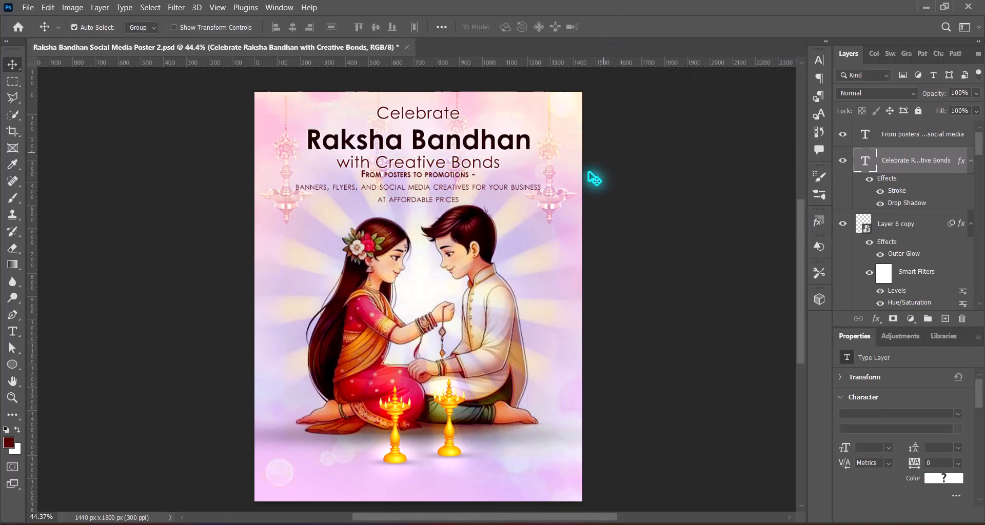
Step: Shift the sibling illustration and oil lamps slightly down, and nudge the tagline down from the headline
left_click(483, 307)
key("ctrl+t")
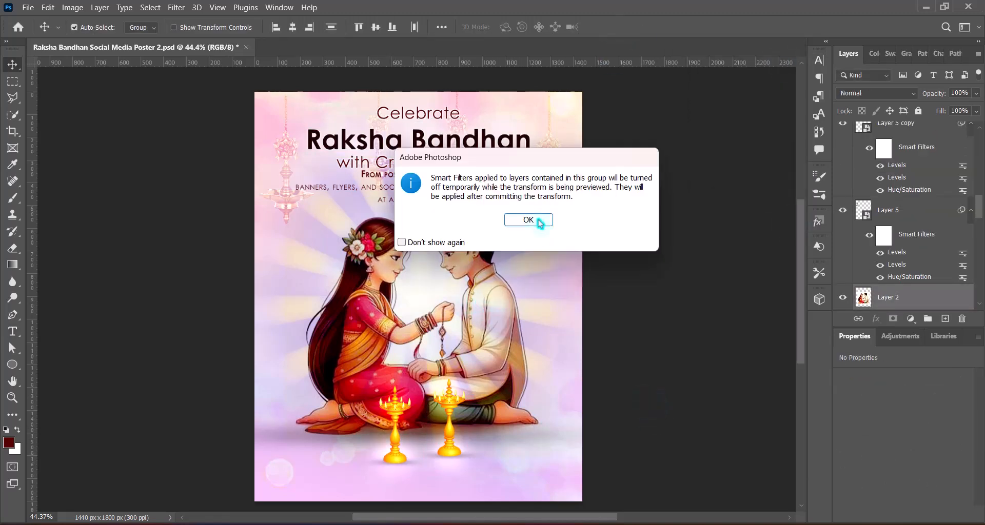
left_click(539, 464)
key("shift+Down")
key("Return")
left_click(473, 175)
key("shift+Down")
key("shift+Down")
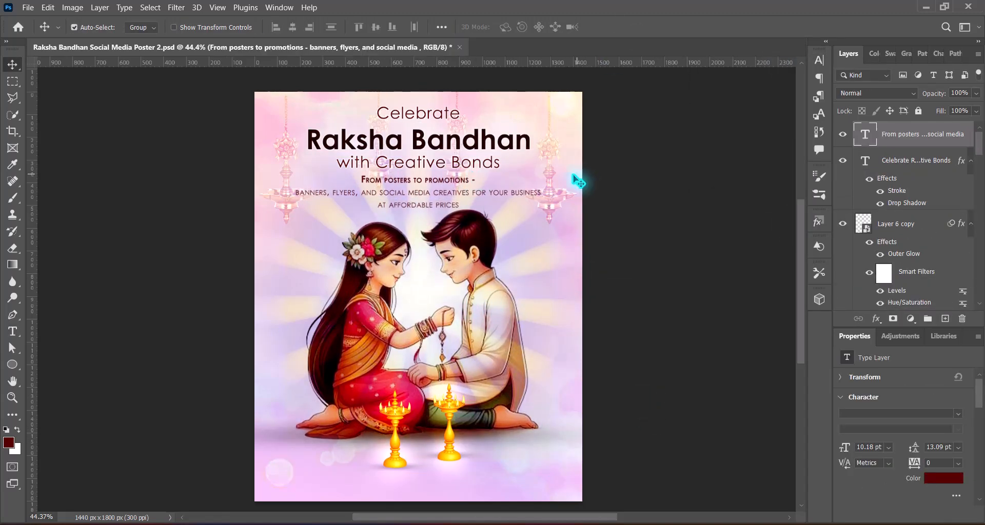
Step: Turn off small caps for the tagline's last two lines
key("t")
left_click_drag(296, 194, 460, 205)
left_click(819, 60)
left_click(729, 147)
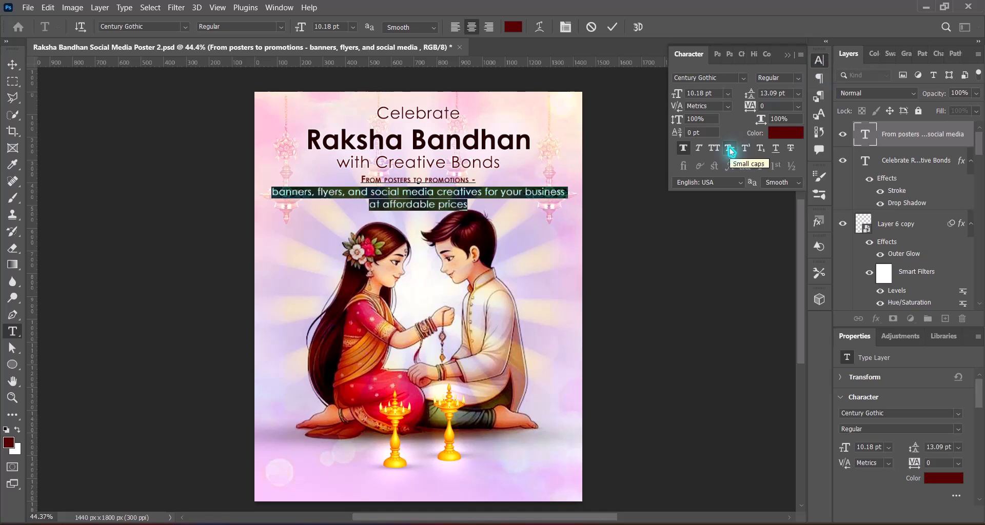
Step: Enlarge the tagline's first line, capitalise it as "From Posters to Promotions -", and set its leading to 14 pt
triple_click(369, 180)
left_click(354, 27)
left_click(346, 105)
left_click_drag(378, 180, 464, 199)
left_click(798, 94)
left_click(780, 181)
Step: Recolour the tagline's last two lines with the dark colour sampled from the "Raksha Bandhan" headline
left_click_drag(274, 192, 466, 205)
left_click(512, 28)
left_click(476, 144)
left_click(919, 201)
left_click(787, 55)
key("ctrl+Return")
key("v")
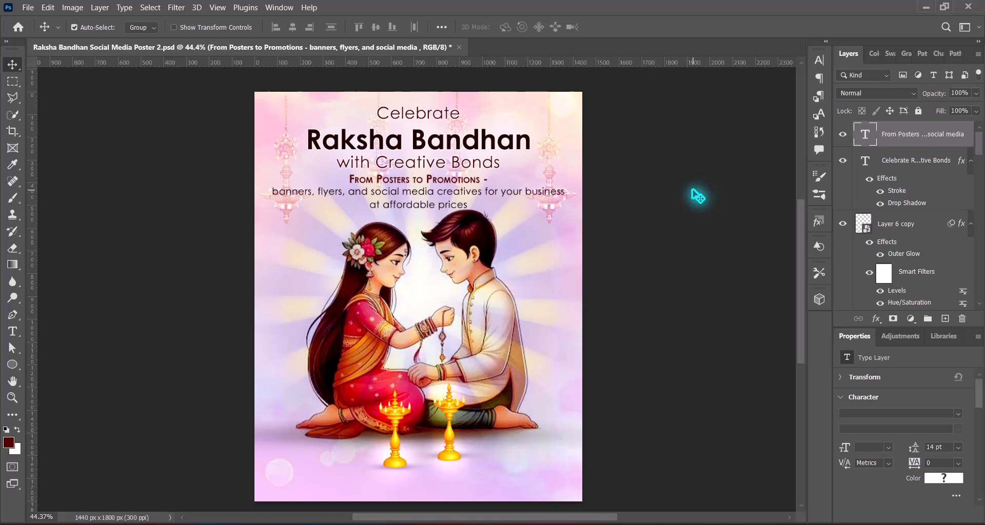
Step: Nudge the headline and the tagline up toward the poster's upper edge
left_click(491, 163)
key("shift+Up")
key("shift+Up")
left_click(457, 180)
key("shift+Up")
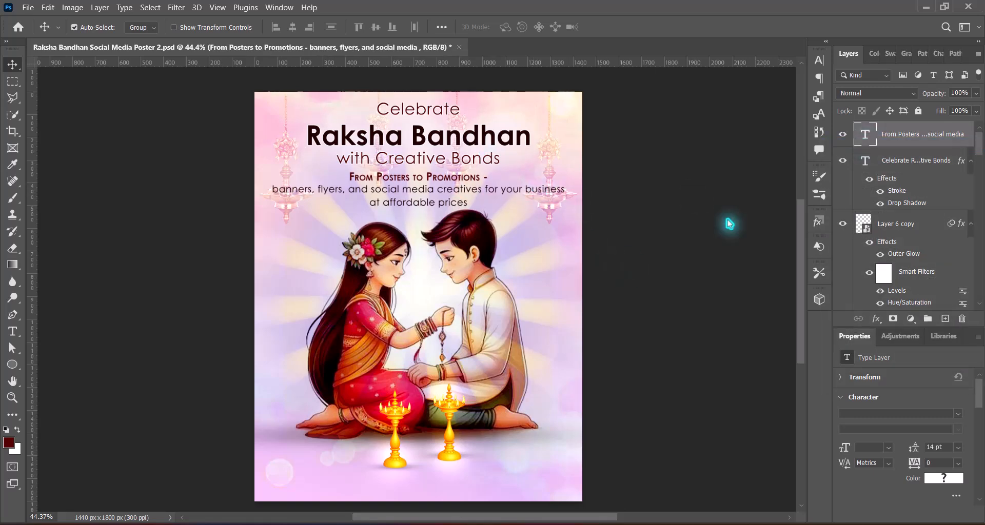
Step: Give the tagline a white Drop Shadow with a size of 120 px and a spread of 6%
double_click(968, 135)
left_click(521, 314)
double_click(781, 188)
type("120")
left_click_drag(783, 174, 756, 176)
type("9")
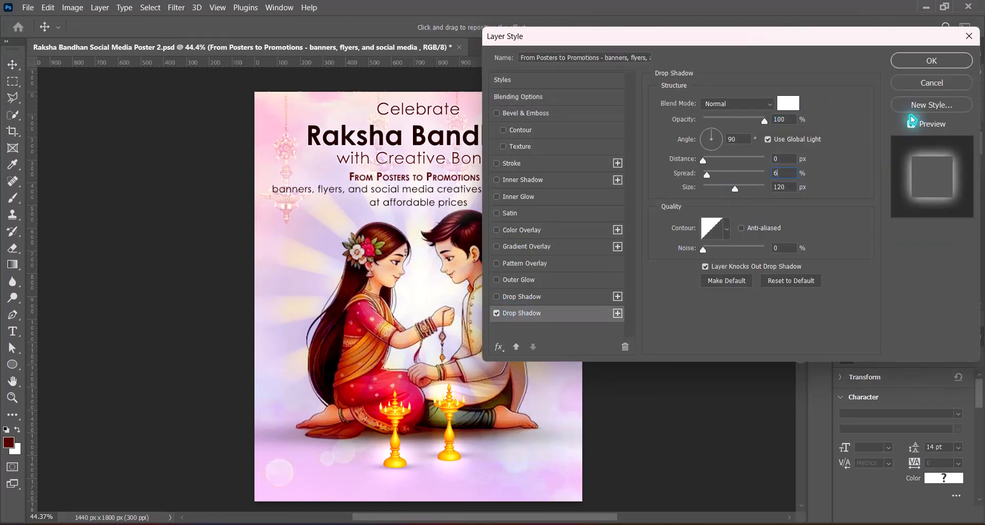
key("Return")
Step: Move the headline, tagline, sibling illustration and oil lamps down together
left_click(503, 394)
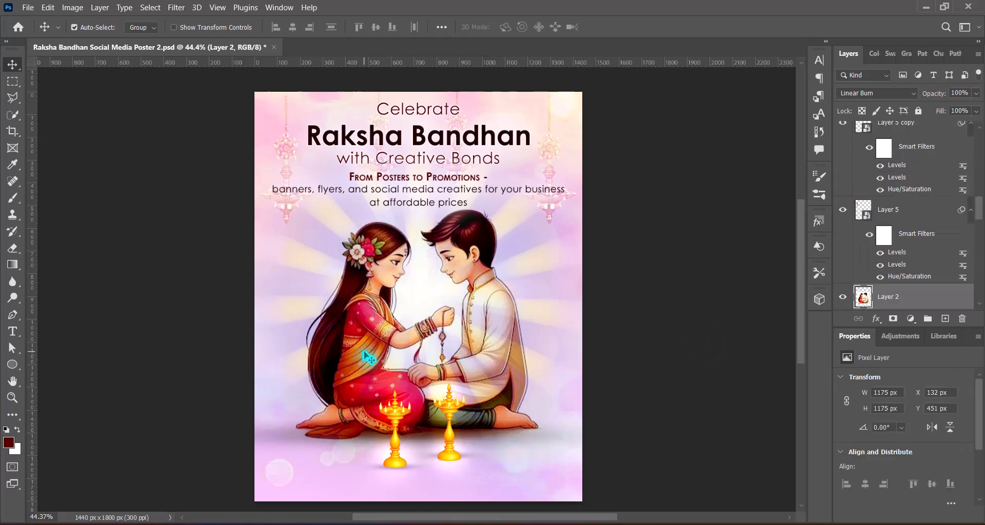
left_click(445, 436, "shift")
key("shift+Down")
key("shift+Down")
key("shift+Down")
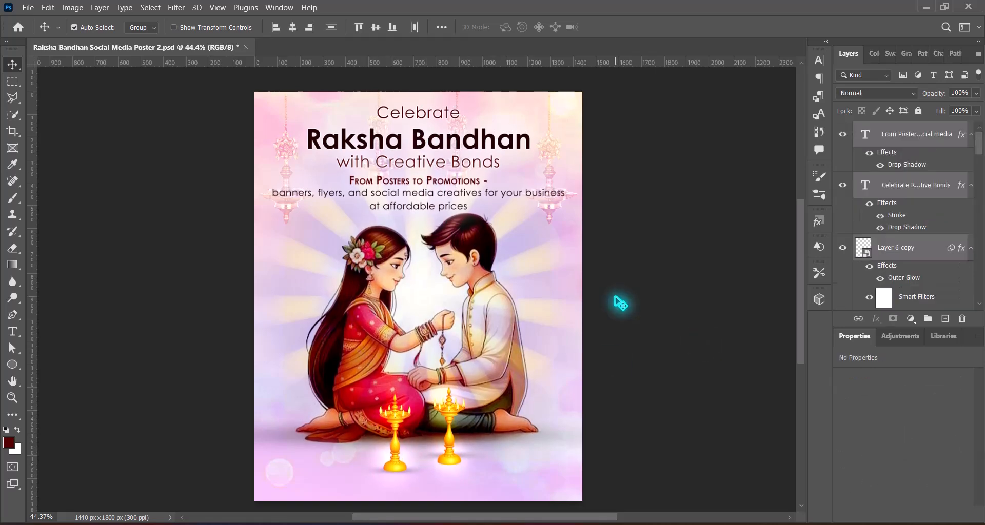
left_click(503, 369)
left_click(616, 394)
Step: Shift the ground shadow layers beneath the oil lamps and siblings down to match the moved artwork
left_click(454, 448)
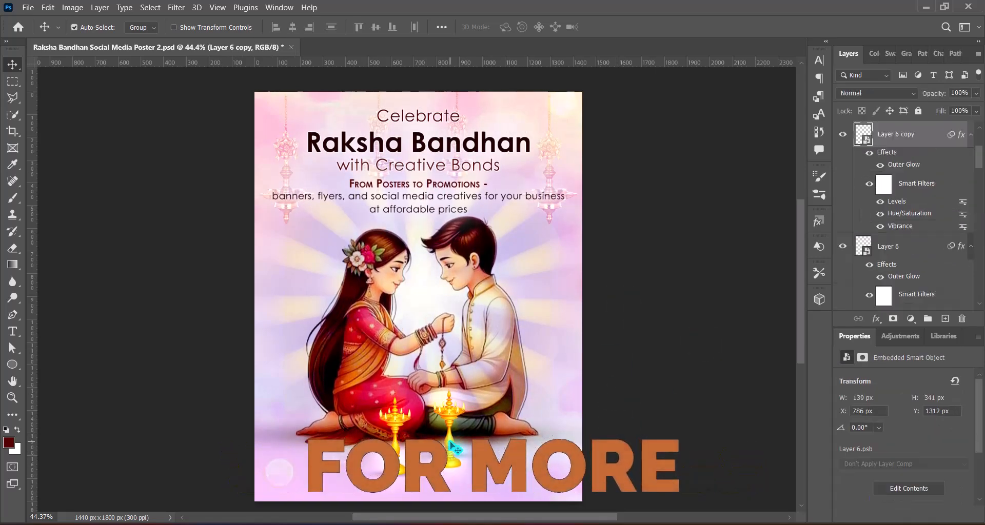
left_click_drag(980, 167, 963, 157)
left_click(410, 469)
left_click(890, 271)
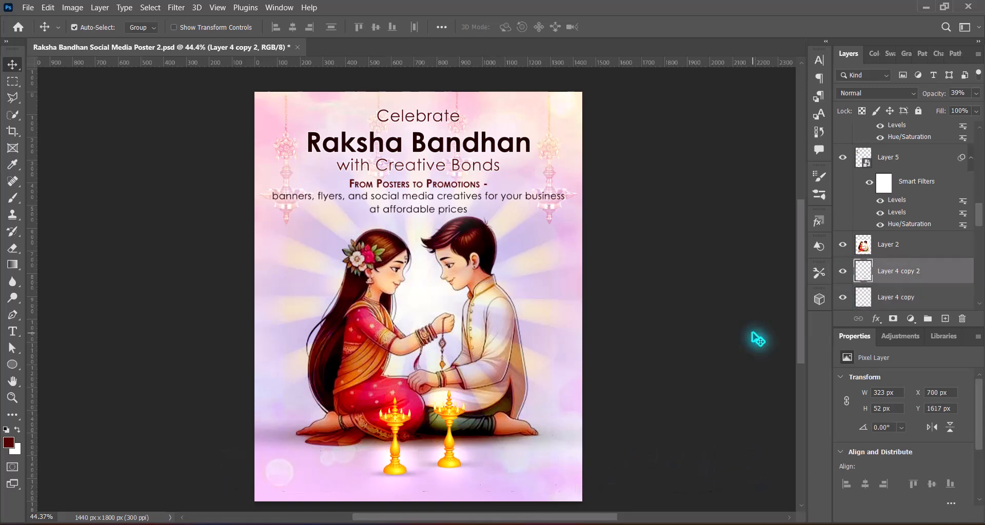
left_click(287, 445)
scroll(892, 290, "down", 3)
left_click(895, 214)
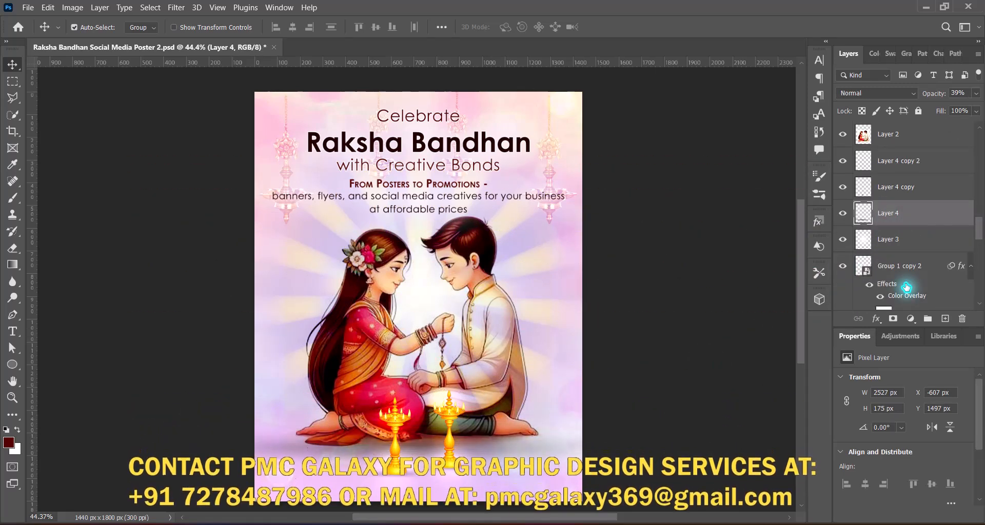
left_click(719, 342)
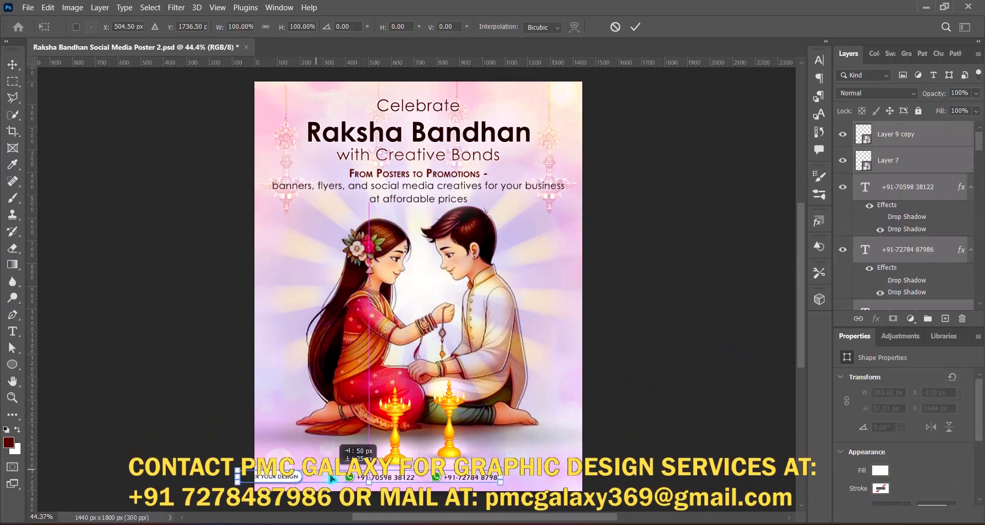
Step: Fit the contact strip with the ORDER YOUR DESIGN button and WhatsApp numbers along the poster's lower edge
left_click_drag(577, 469, 270, 477)
left_click_drag(501, 474, 498, 476)
key("Return")
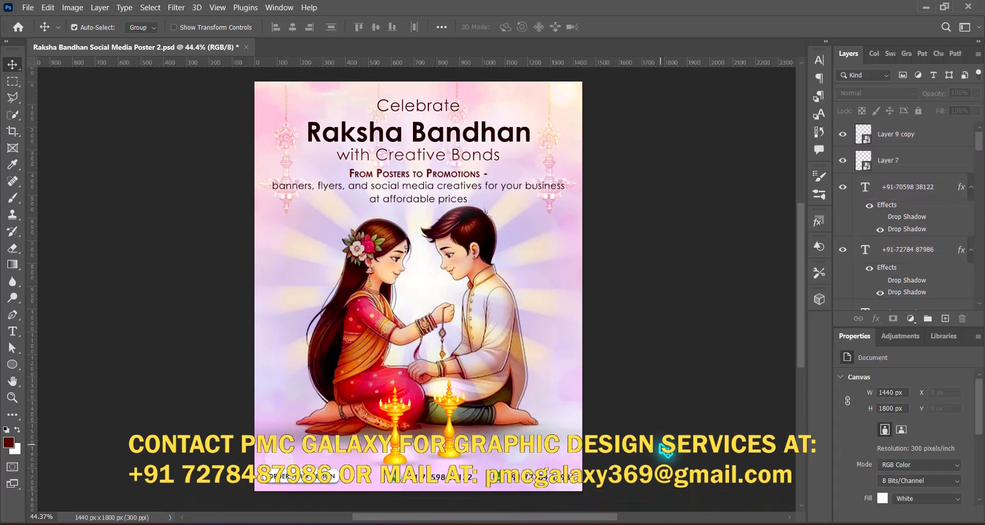
Step: Paste the PMCG logo as a smart object and scale it to about 129 x 135 px in the poster's upper-left corner
key("ctrl+v")
right_click(907, 135)
left_click(779, 182)
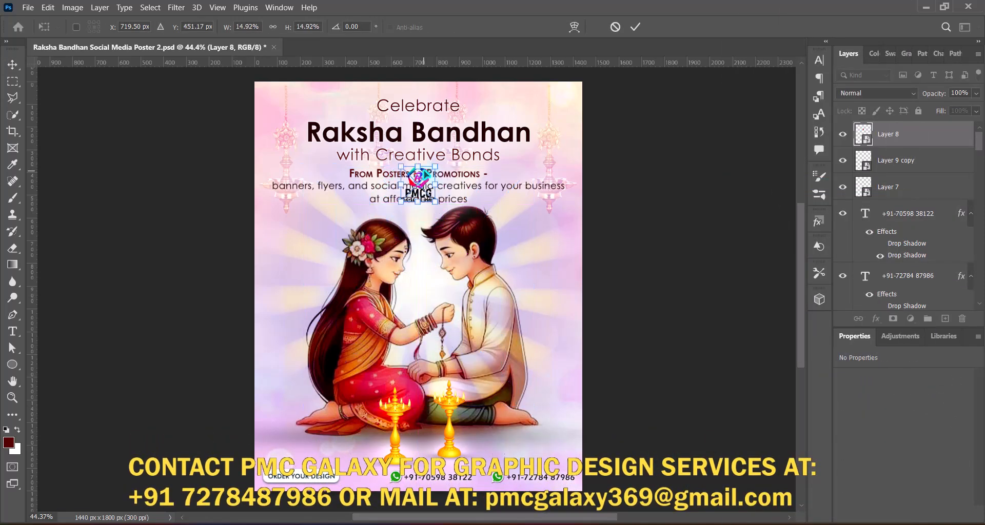
left_click_drag(558, 108, 276, 93)
key("ctrl+t")
key("Return")
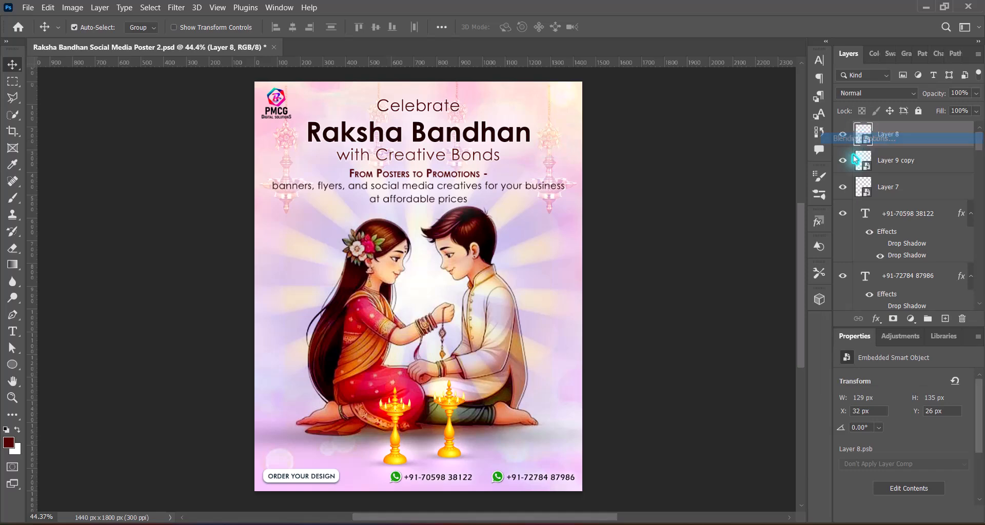
Step: Add a white Drop Shadow to the PMCG logo with a size of 21 px
left_click(522, 313)
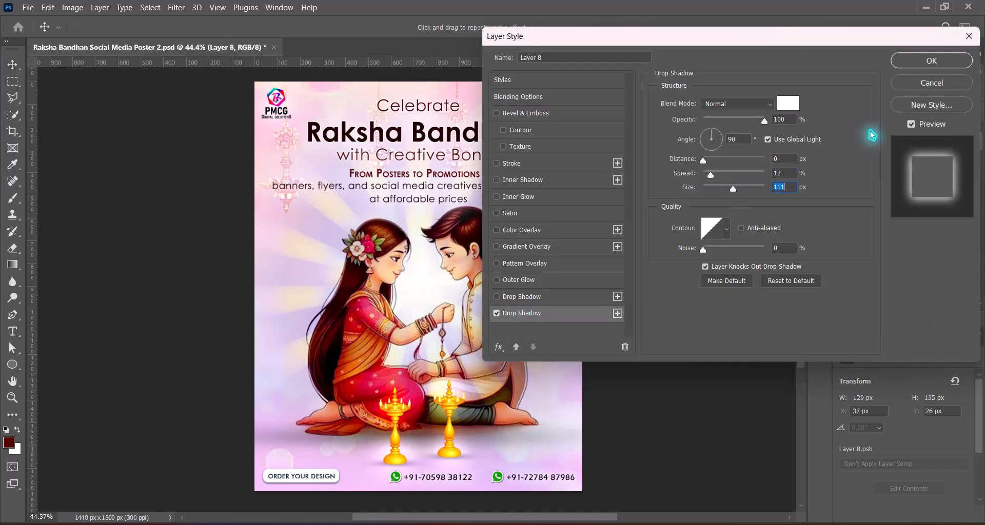
type("21")
mouse_move(786, 172)
left_mouse_down()
mouse_move(754, 174)
mouse_move(779, 189)
left_mouse_up()
left_click(932, 62)
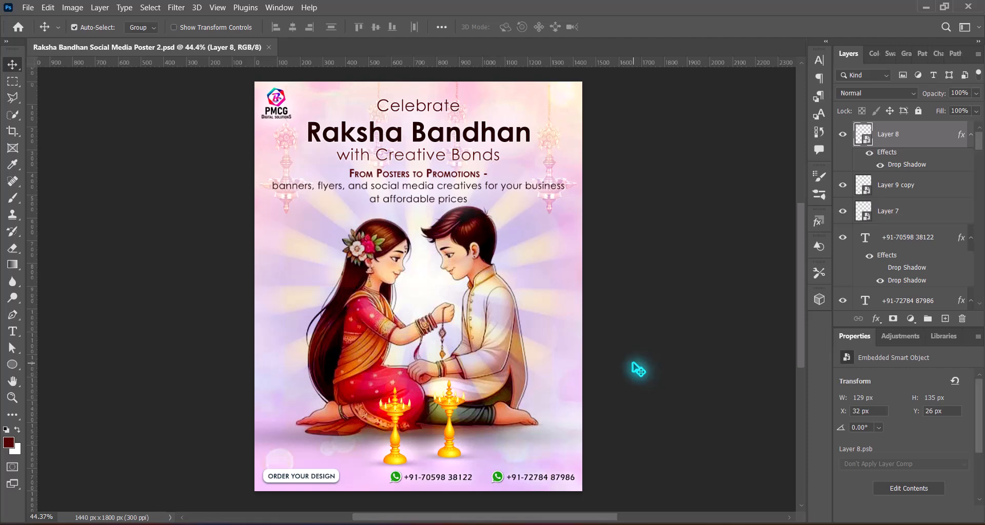
scroll(639, 370, "down", 2)
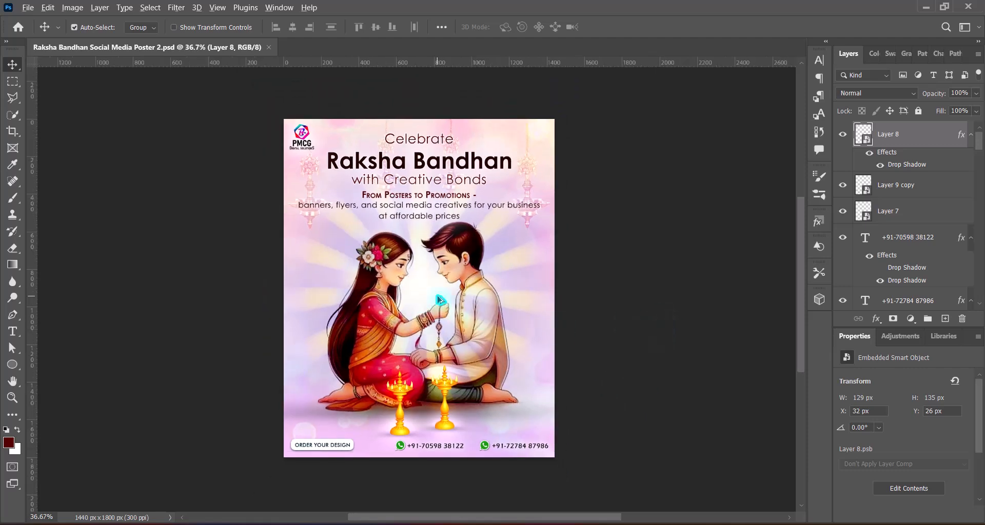
scroll(440, 300, "up", 3)
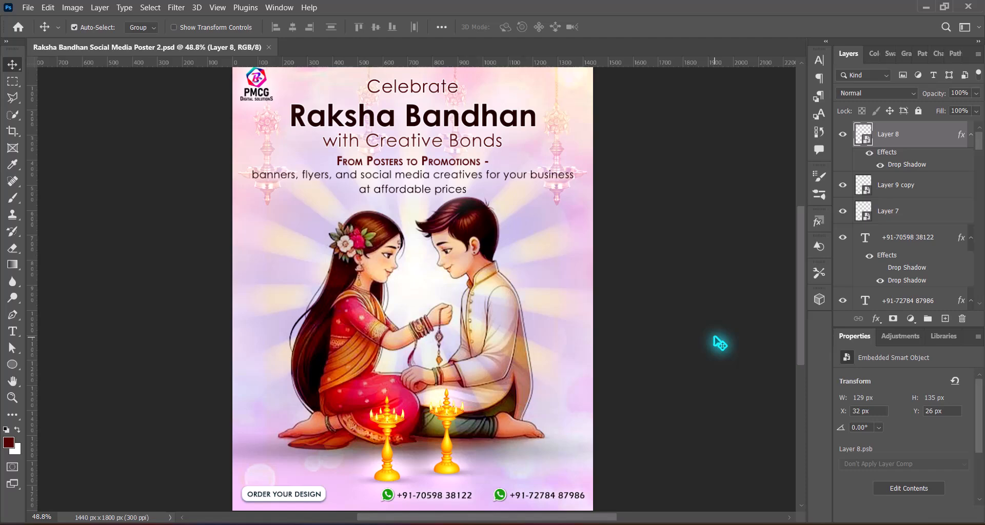
scroll(418, 292, "down", 3)
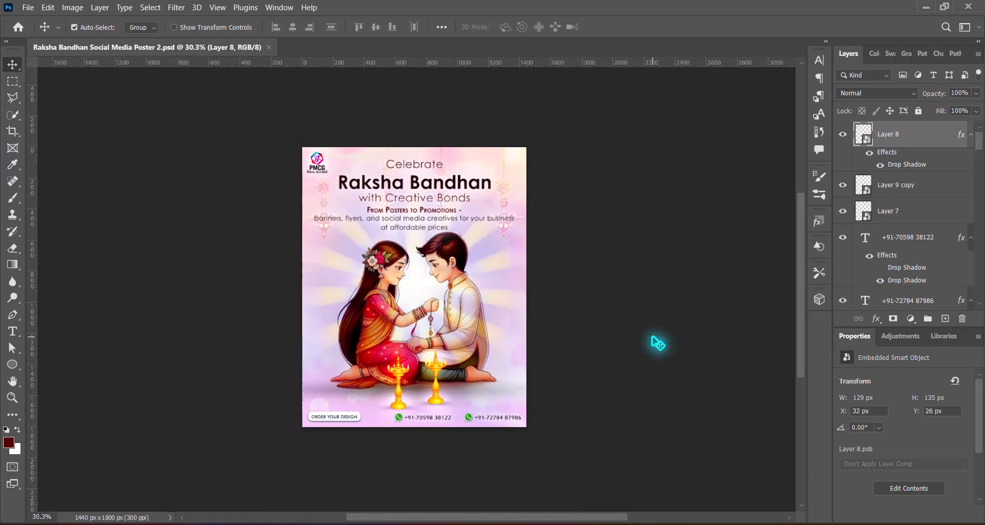
scroll(418, 284, "up", 1)
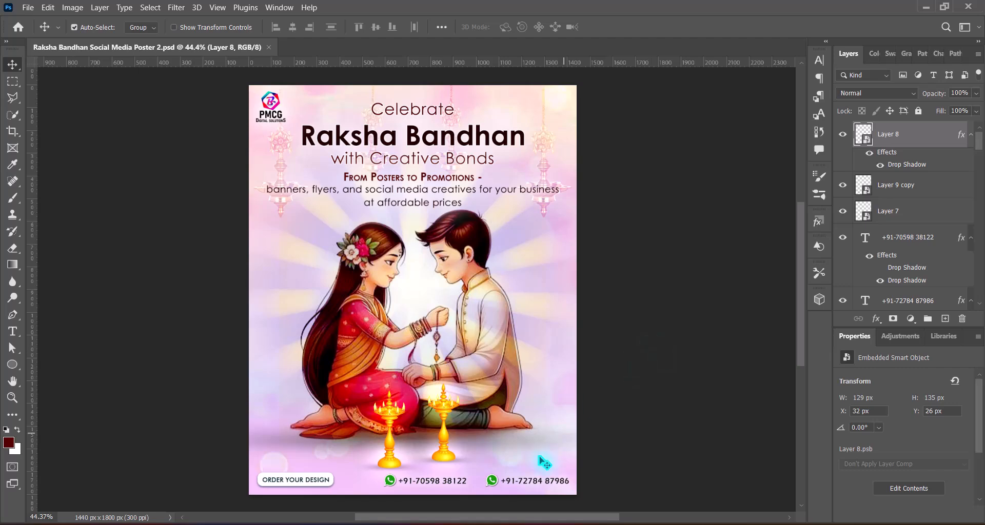